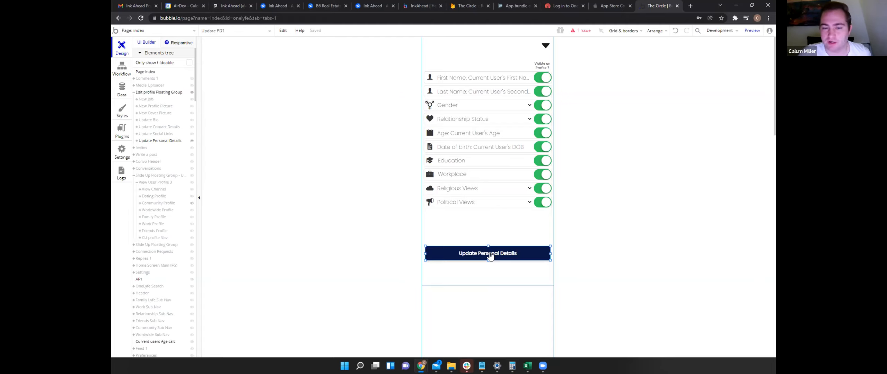
Step: Inspect the properties of the Gender dropdown and the Update Personal Details button
drag(462, 118, 461, 108)
click(461, 108)
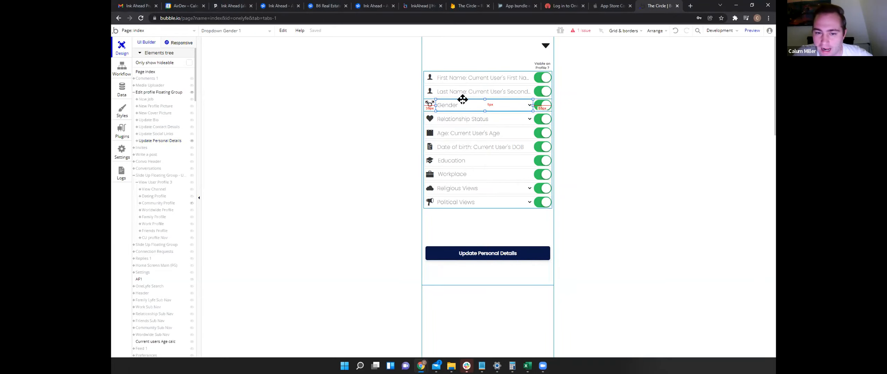
double_click(458, 103)
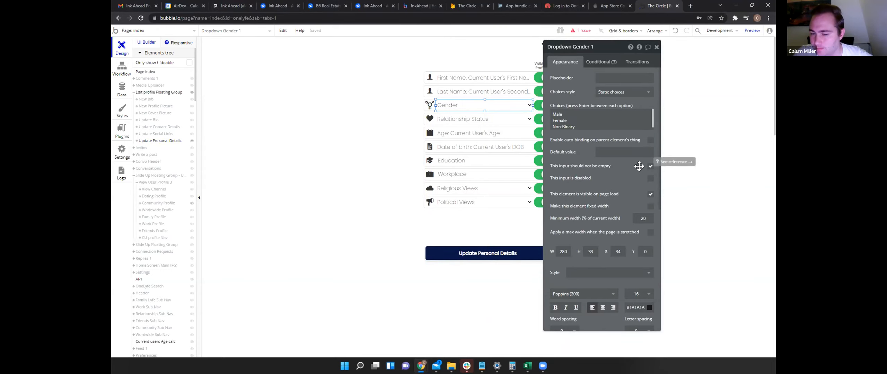
drag(640, 167, 502, 160)
drag(312, 146, 322, 165)
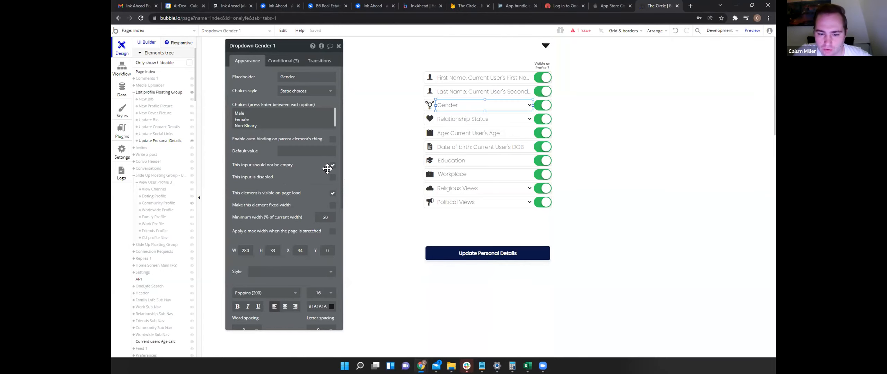
click(478, 253)
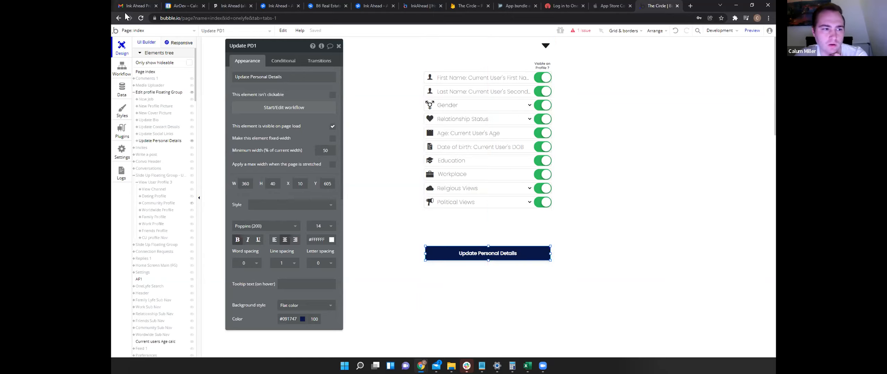
Step: Open the sign_in_sign_up_copy page and display its Sign in group with the Landing Page group hidden
click(150, 29)
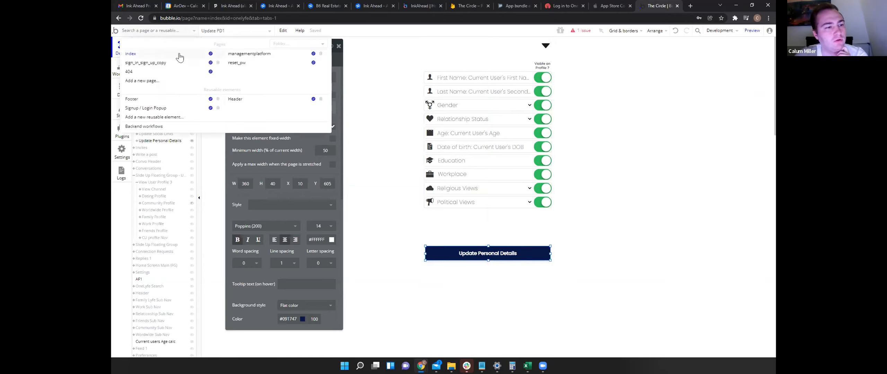
click(176, 64)
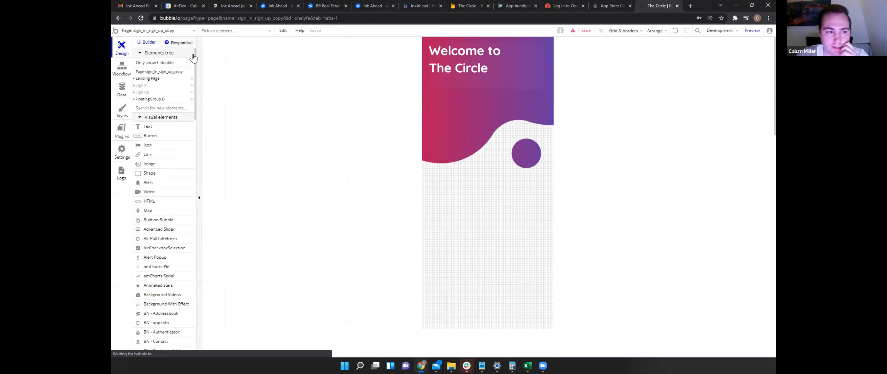
click(191, 87)
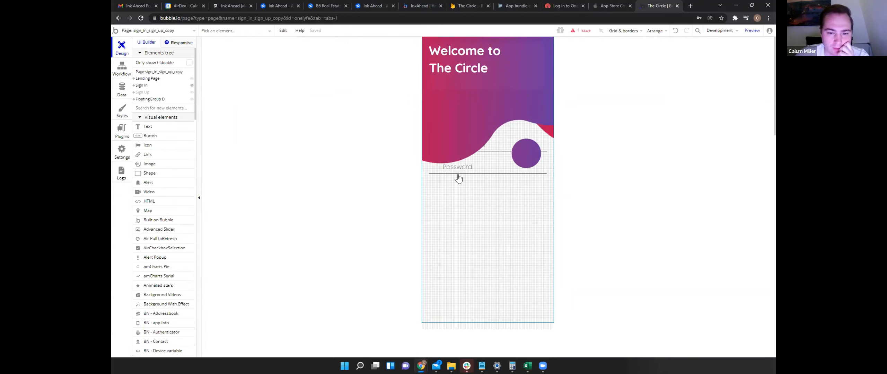
click(192, 79)
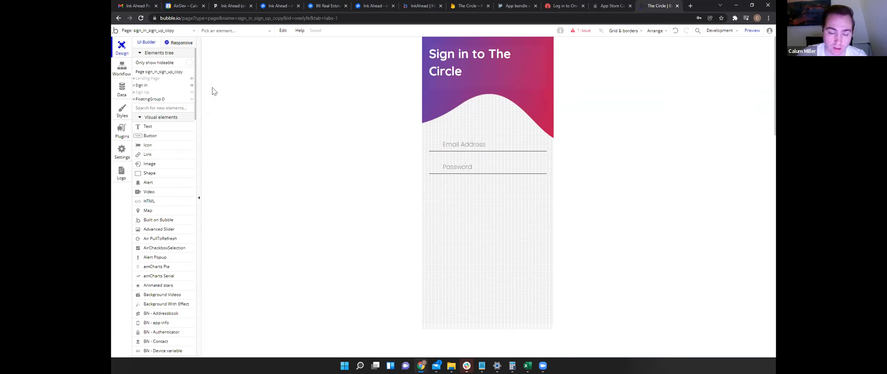
Step: Display the Sign Up group instead of Sign in and view its Stage 1 and Stage 2 forms
click(191, 85)
click(192, 93)
click(134, 92)
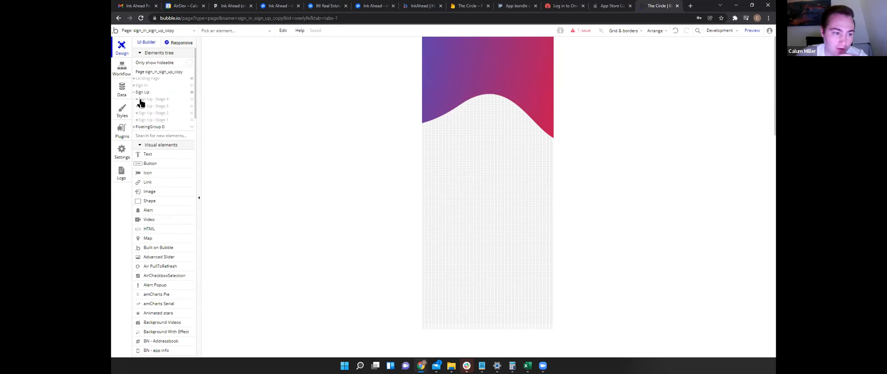
click(164, 121)
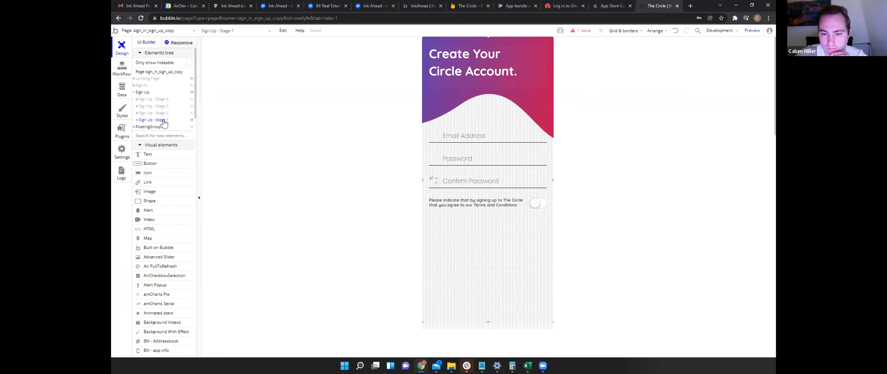
key(Escape)
click(164, 114)
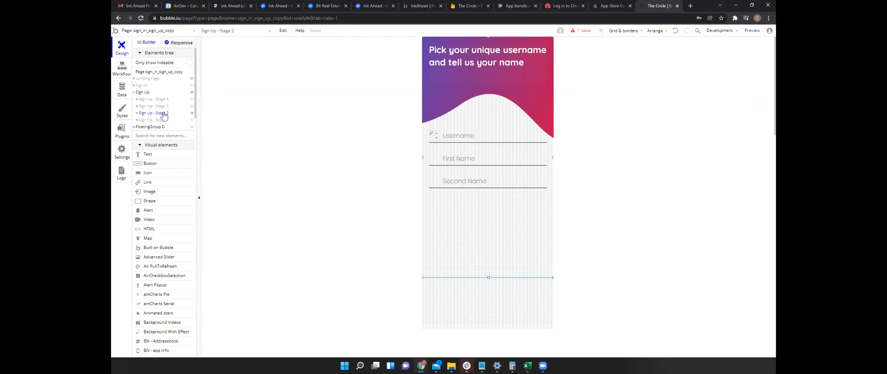
key(Escape)
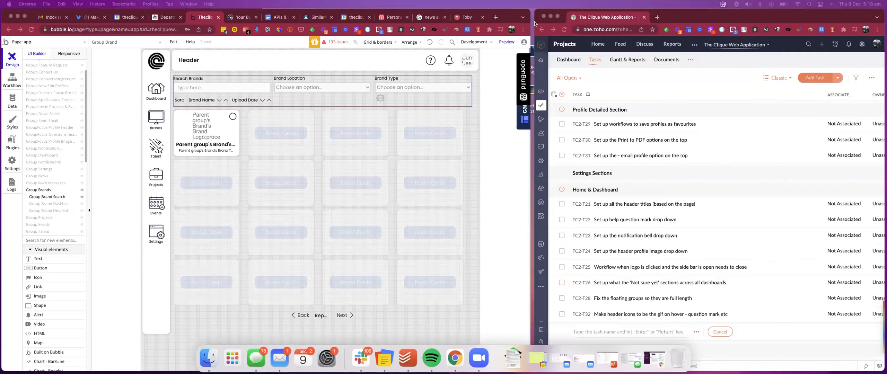
Step: Reposition the browser window and examine the Brand Name and Upload Date sort arrows in the brand search group
click(504, 63)
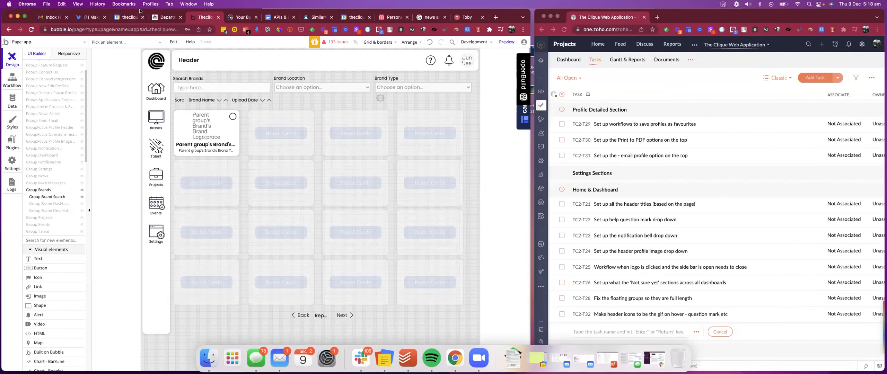
drag(139, 11, 306, 15)
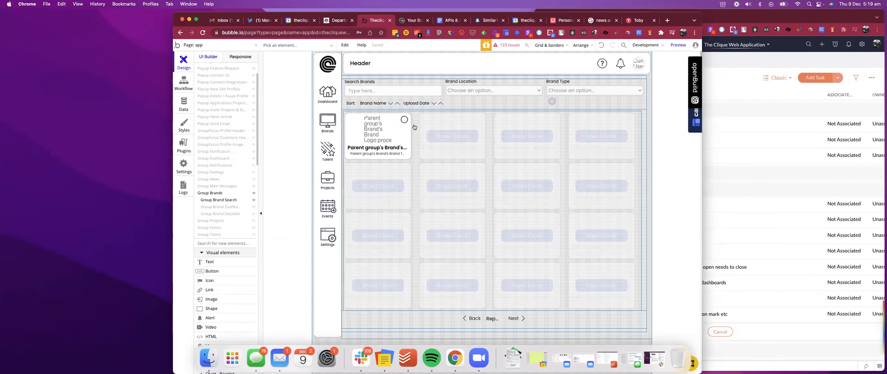
click(492, 103)
click(531, 104)
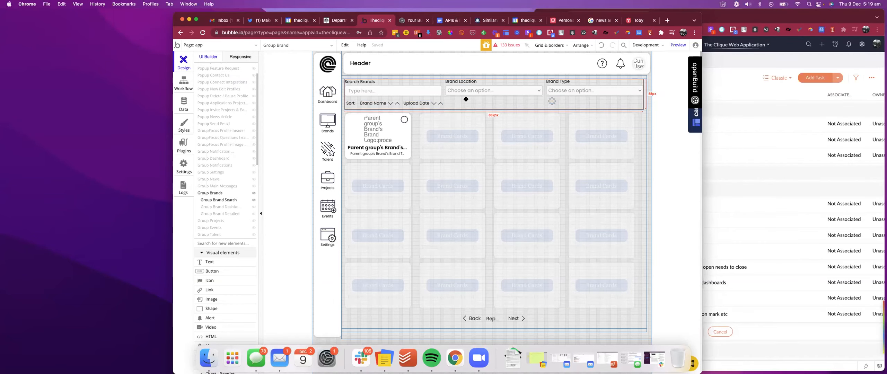
click(389, 103)
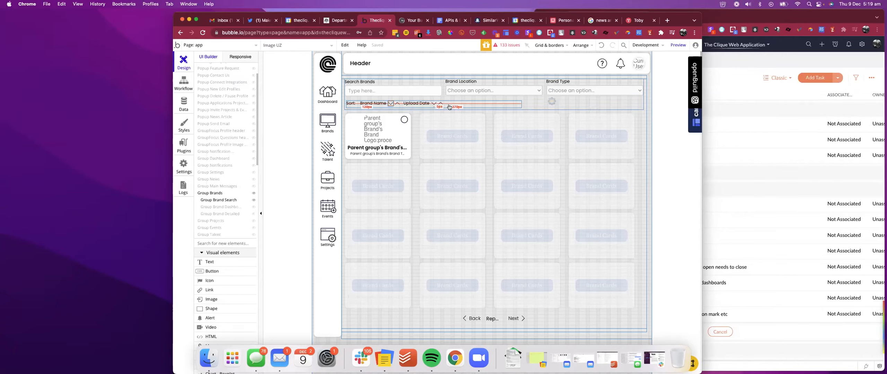
click(525, 103)
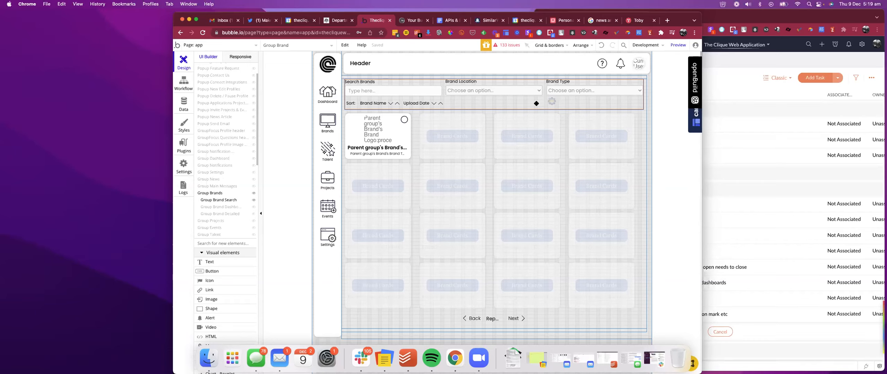
Step: Set the brand search repeating group's data source to sort by "Change which field..."
click(476, 156)
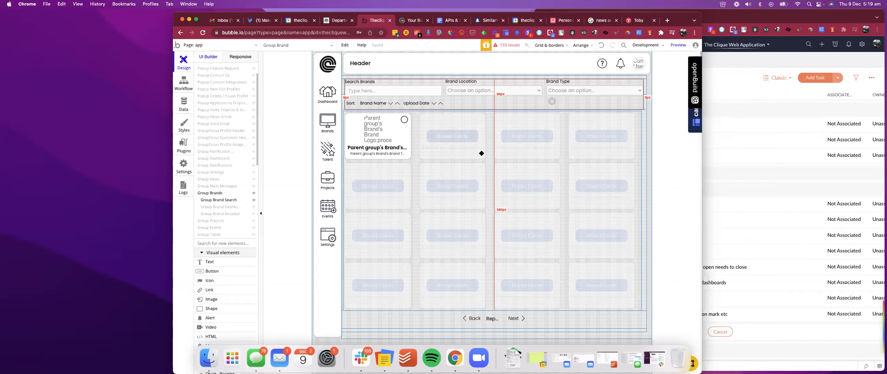
double_click(478, 153)
click(251, 113)
click(369, 142)
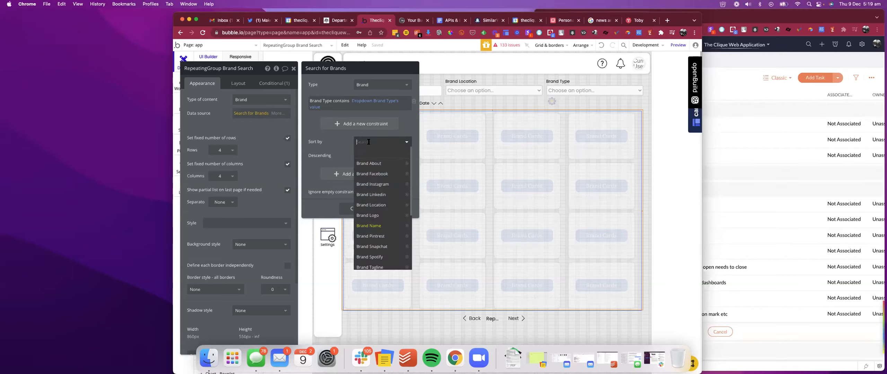
scroll(379, 179, down, 5)
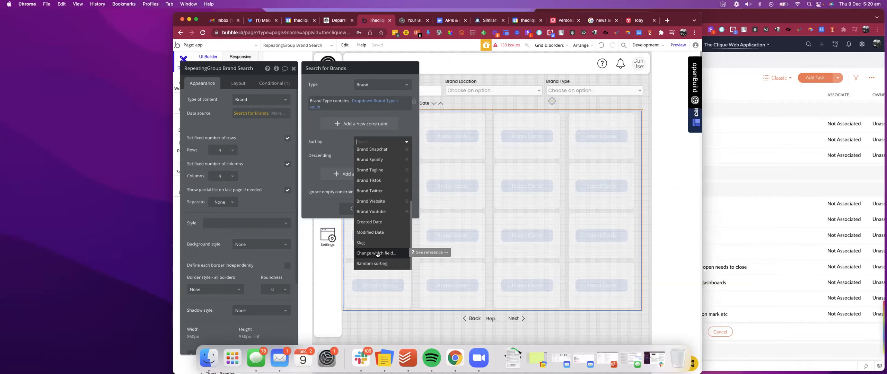
click(377, 254)
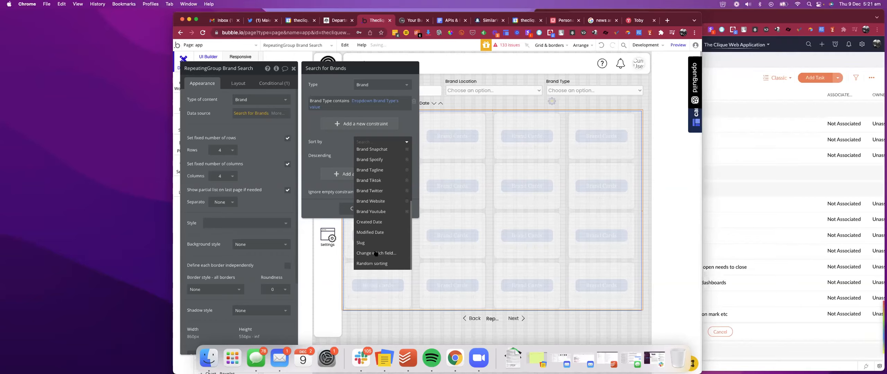
click(377, 254)
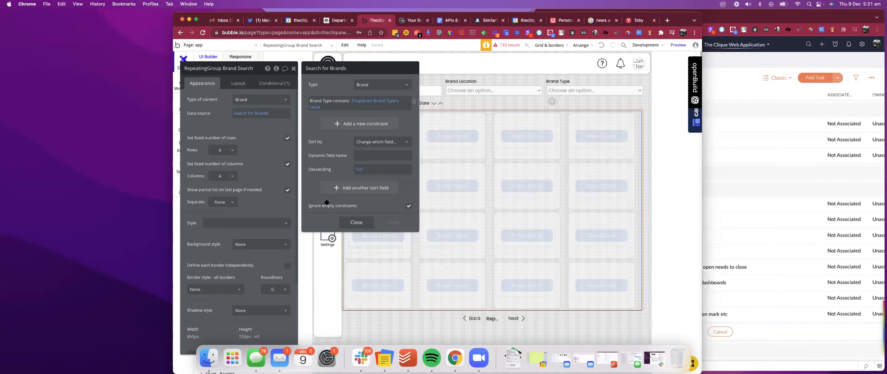
Step: Start a dynamic data expression for the dynamic field name of the brand search's sort
click(364, 156)
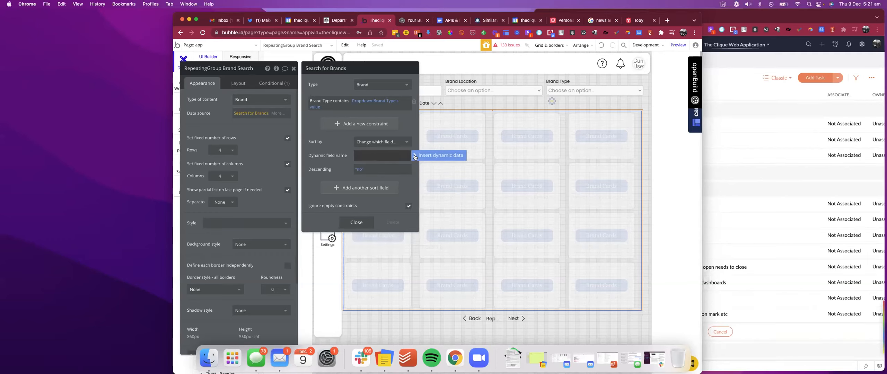
click(415, 156)
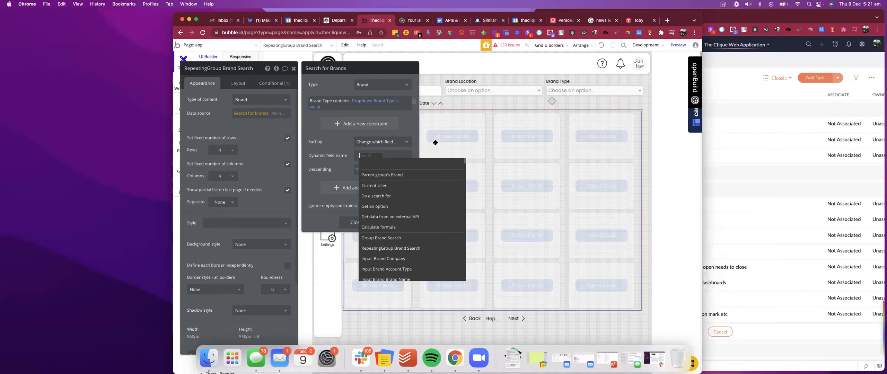
click(340, 150)
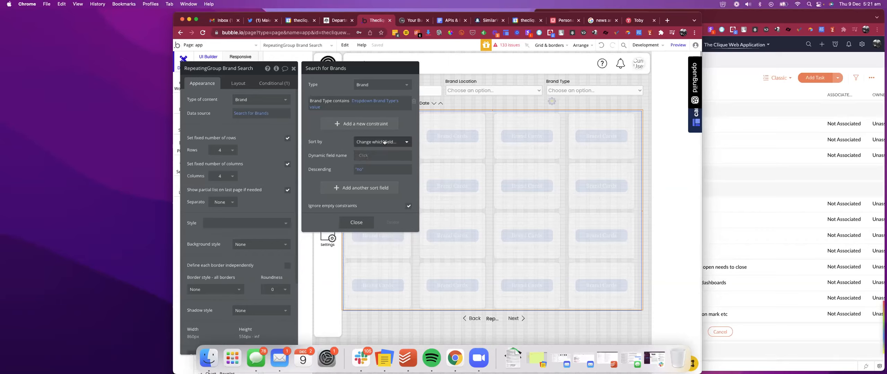
Step: Open the Bubble manual's Search reference and read the section on "Change which field"
click(429, 140)
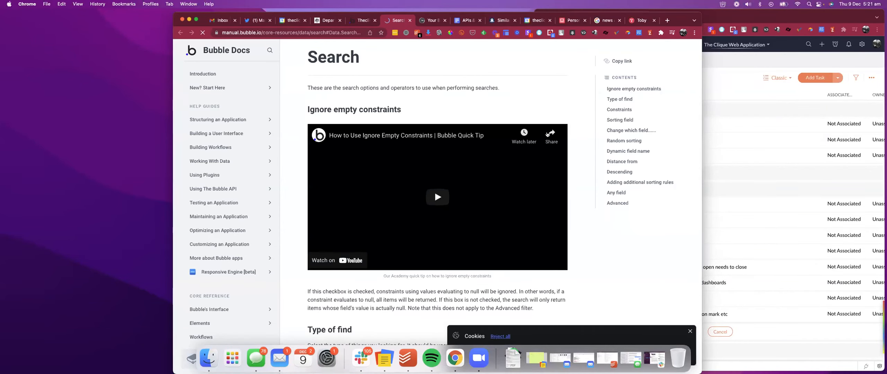
scroll(563, 141, down, 1)
scroll(563, 141, down, 3)
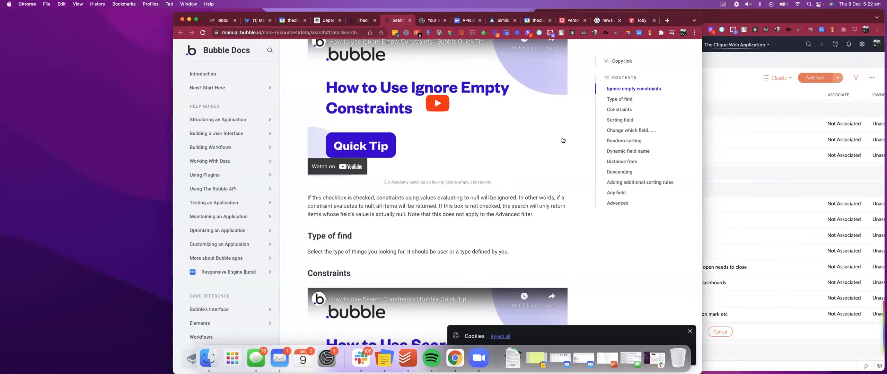
scroll(563, 140, down, 8)
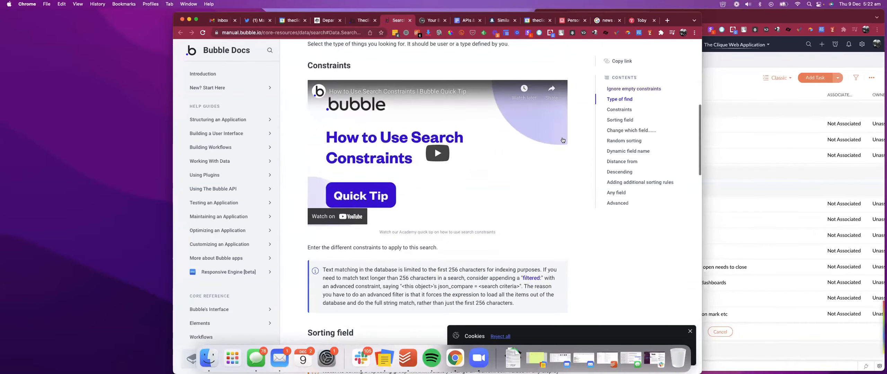
scroll(563, 140, down, 10)
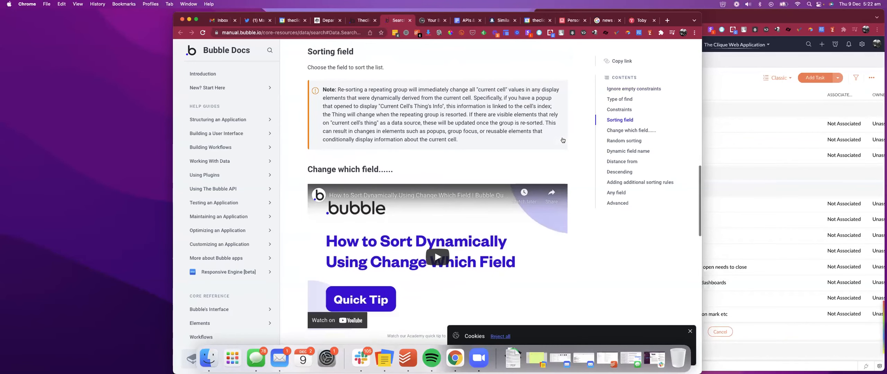
scroll(563, 140, down, 2)
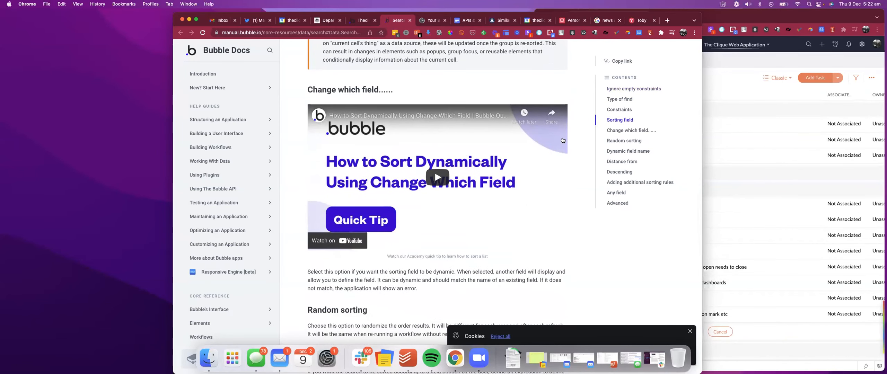
scroll(563, 140, down, 1)
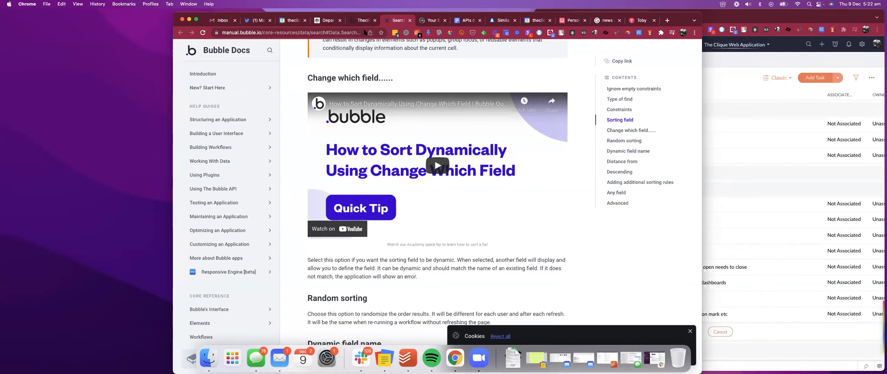
Step: Return to the Bubble editor and make the brand search's dynamic field name reference the app page
click(365, 23)
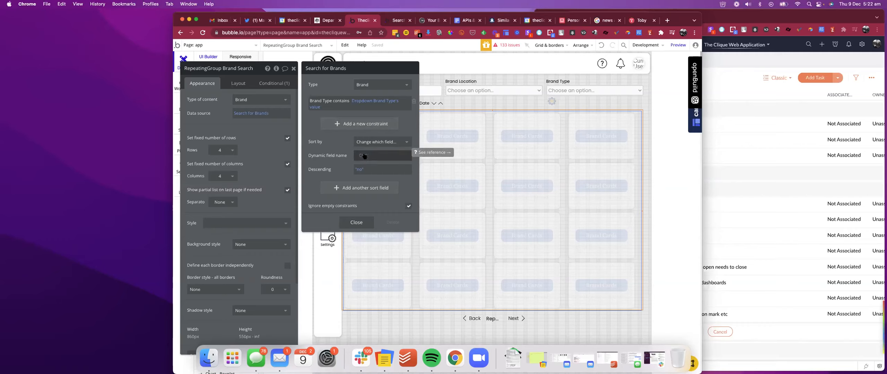
click(364, 154)
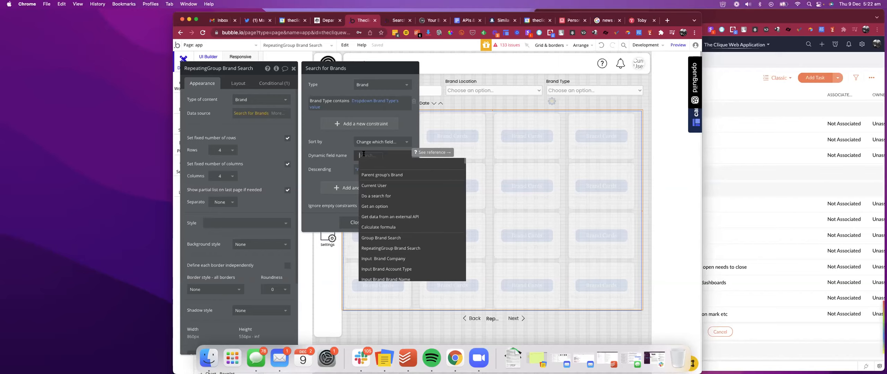
text(app)
scroll(394, 251, down, 3)
click(396, 253)
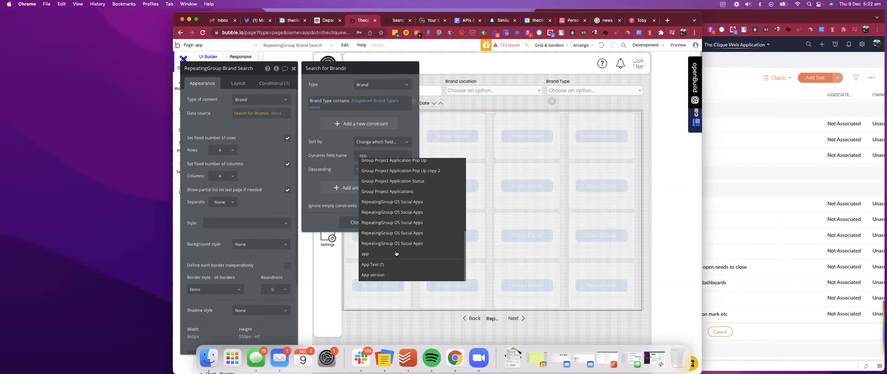
click(403, 253)
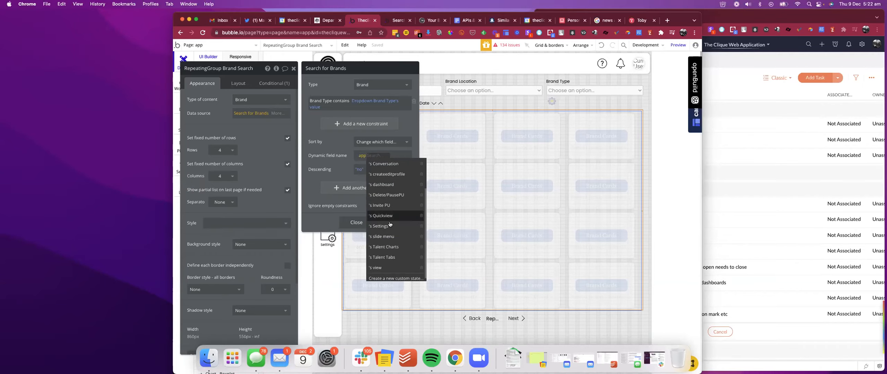
Step: Create a text custom state named "Brand Search Sort" on the app page for the dynamic field name
click(396, 277)
text(Brand V)
key(BackSpace)
key(BackSpace)
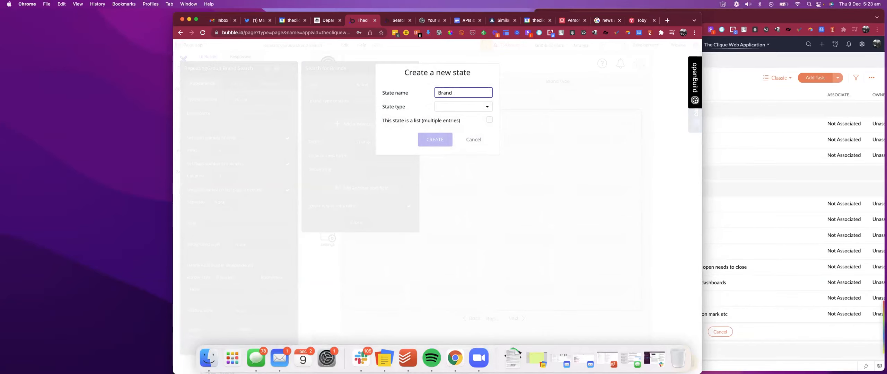
text(Search)
text(Sort)
click(450, 108)
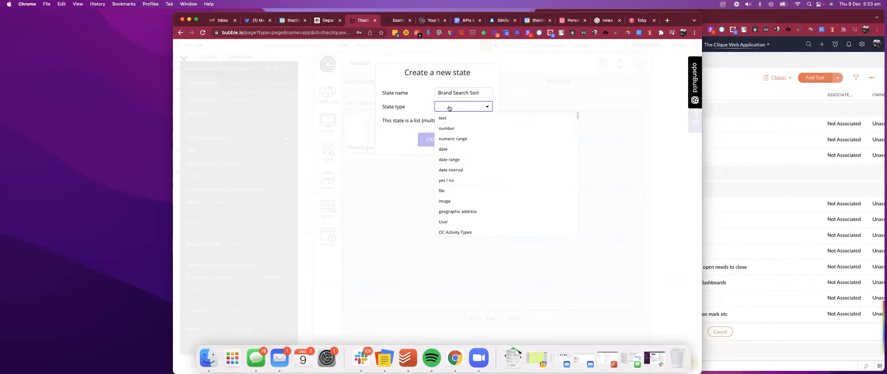
click(450, 118)
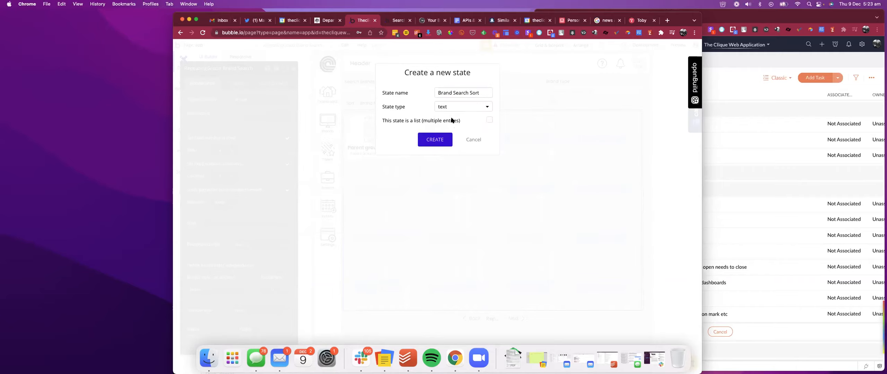
click(439, 140)
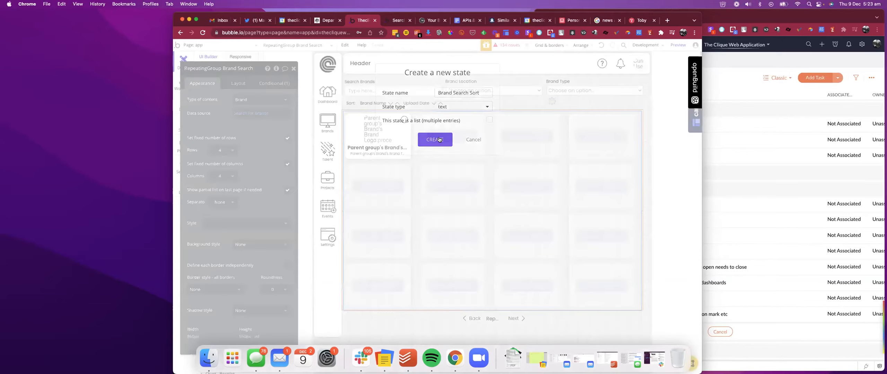
click(439, 139)
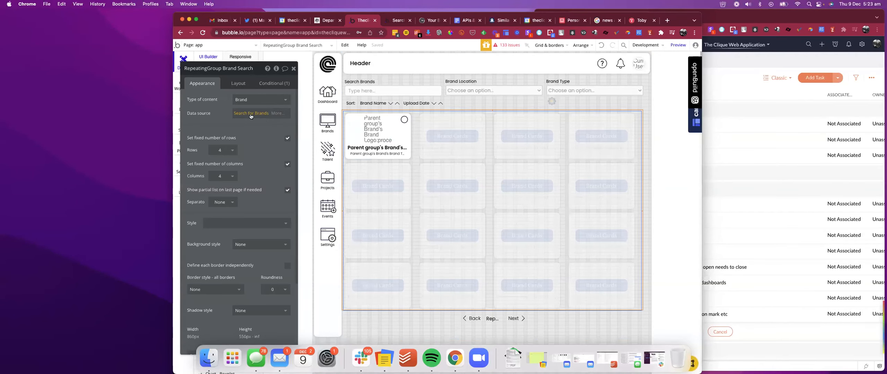
Step: Try to extend the dynamic field name expression in the Search for Brands data source with an "is" comparison
click(251, 114)
click(372, 160)
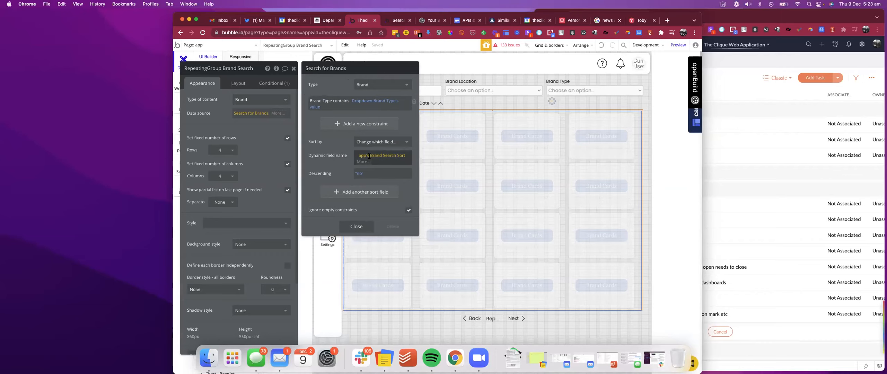
text(is)
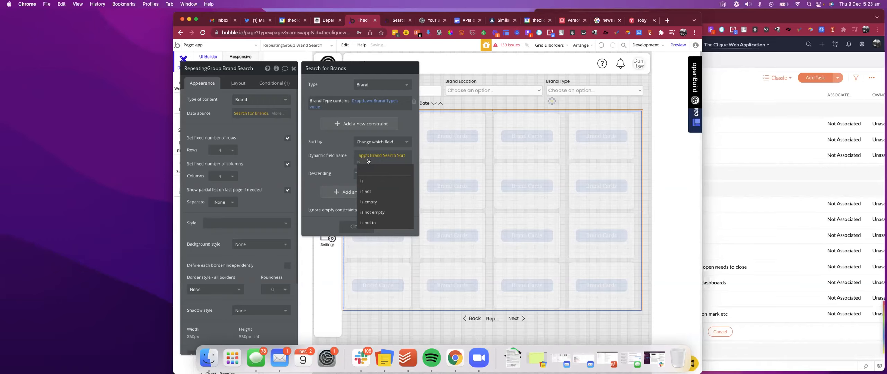
click(368, 159)
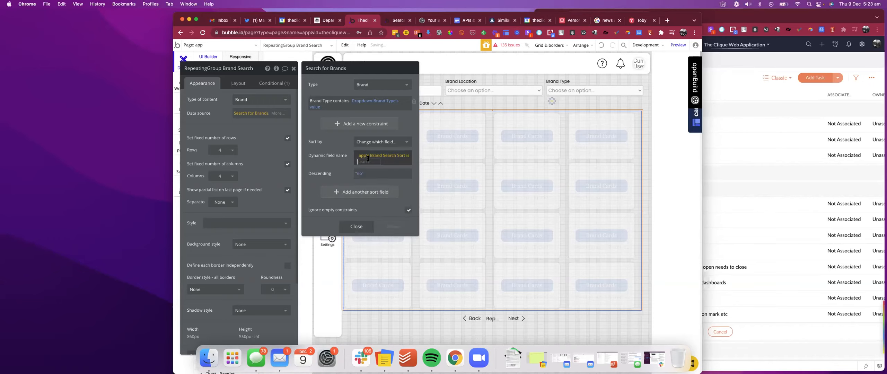
key(BackSpace)
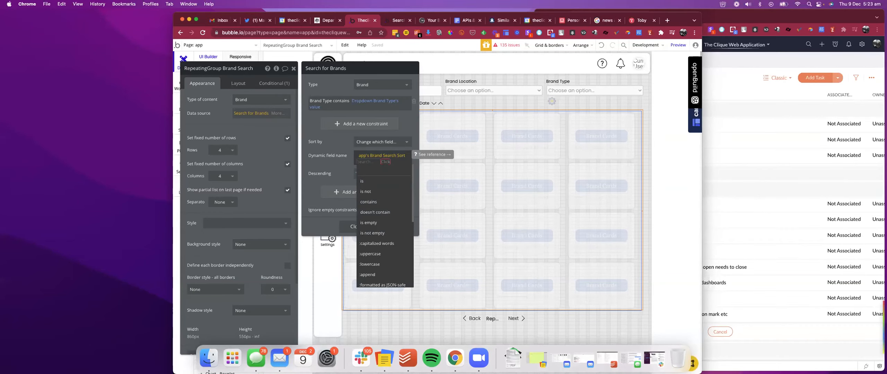
Step: Remove the "is" comparison so that the dynamic field name uses only app's Brand Search Sort
click(331, 158)
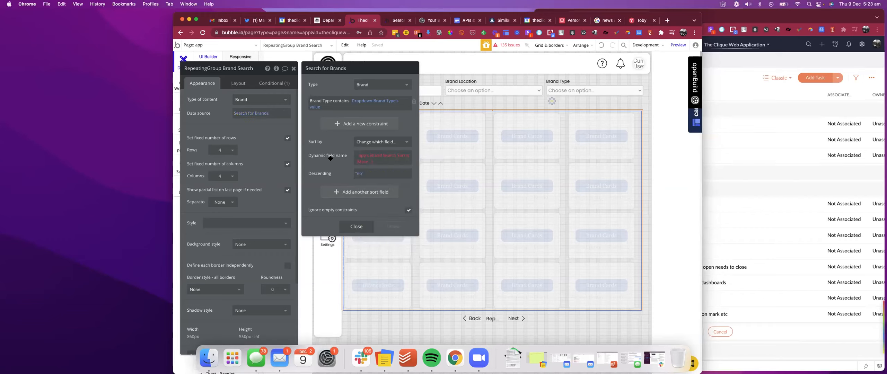
click(364, 162)
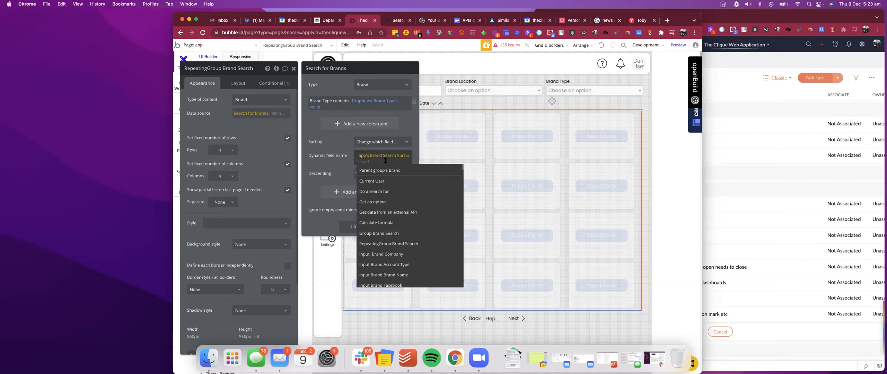
click(385, 161)
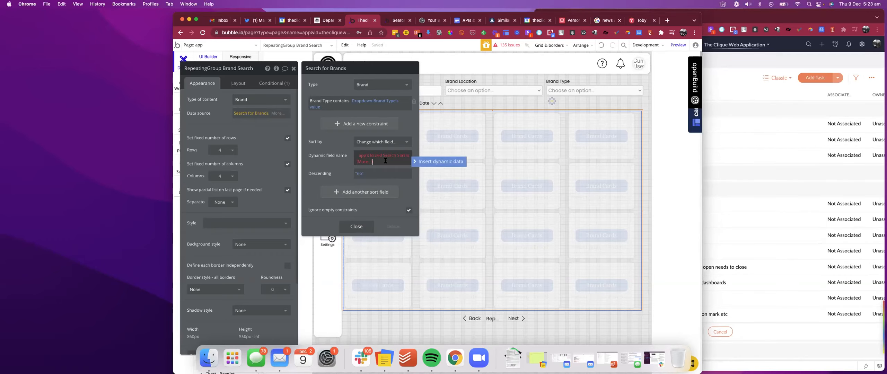
click(385, 161)
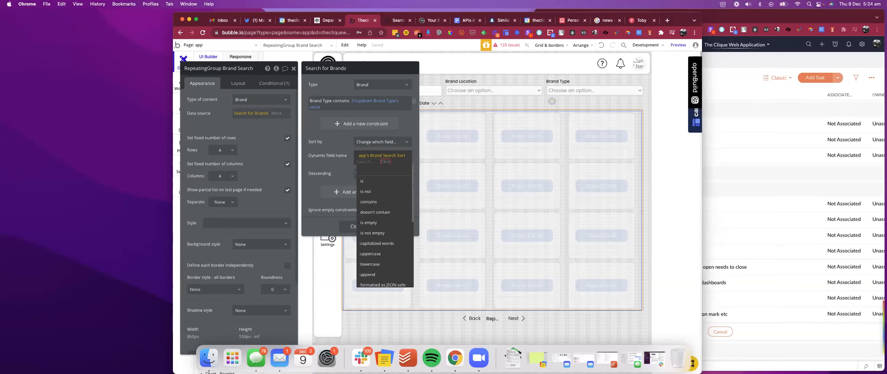
click(345, 157)
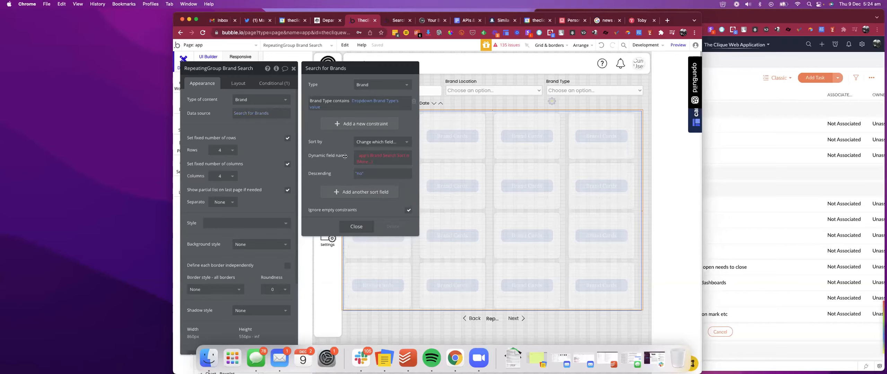
click(403, 158)
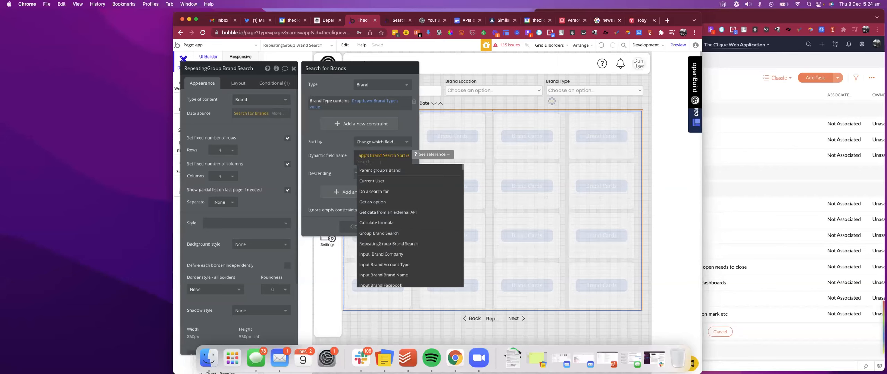
key(BackSpace)
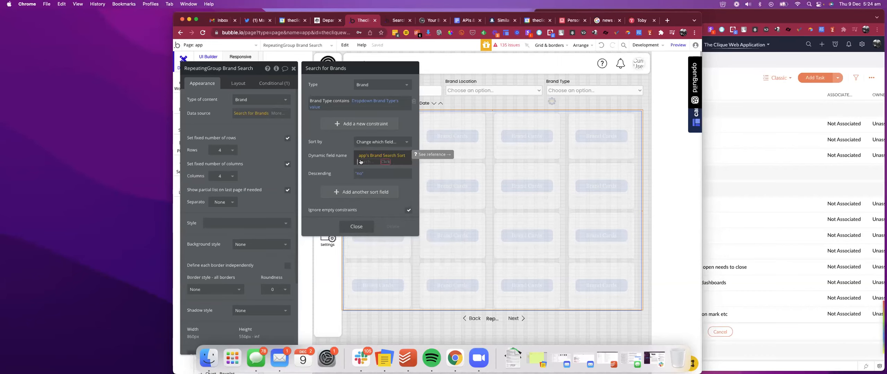
click(325, 158)
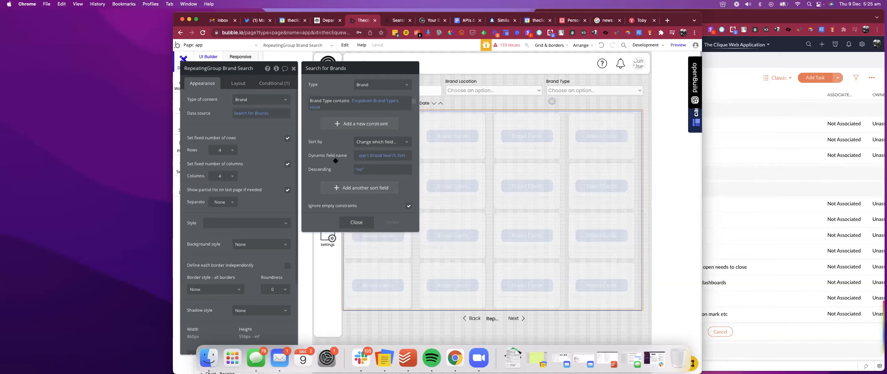
Step: Close the brand search settings and rename the down-arrow image beside Brand Name to "Image Sort"
click(442, 133)
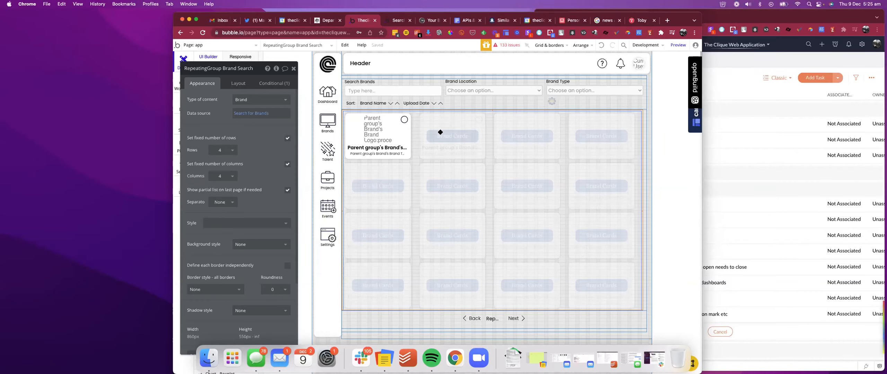
click(390, 104)
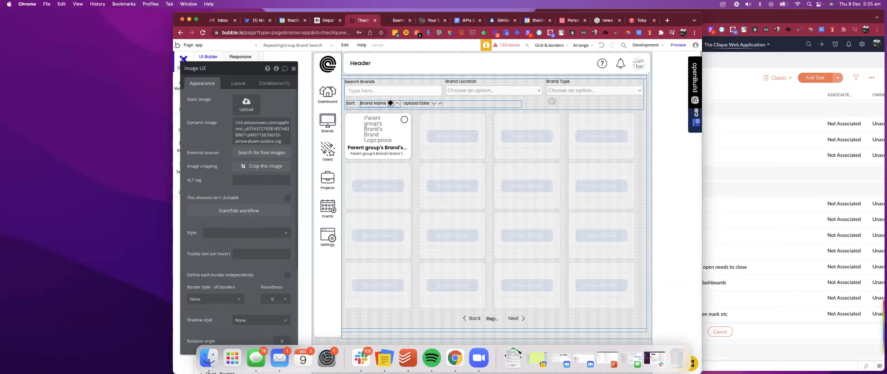
click(237, 68)
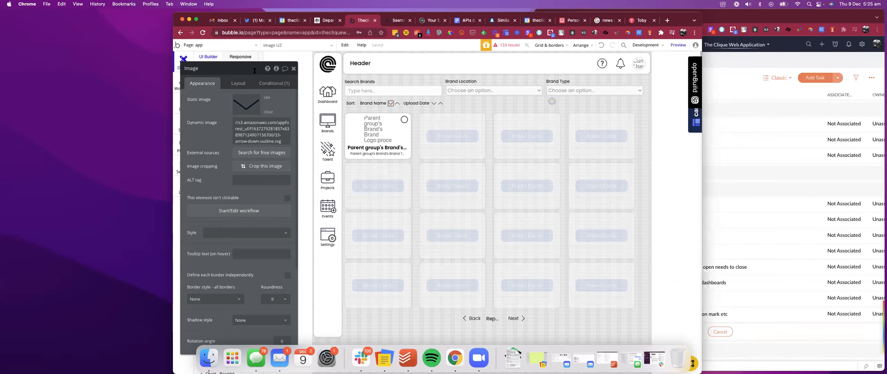
text(Sort)
triple_click(239, 71)
click(284, 100)
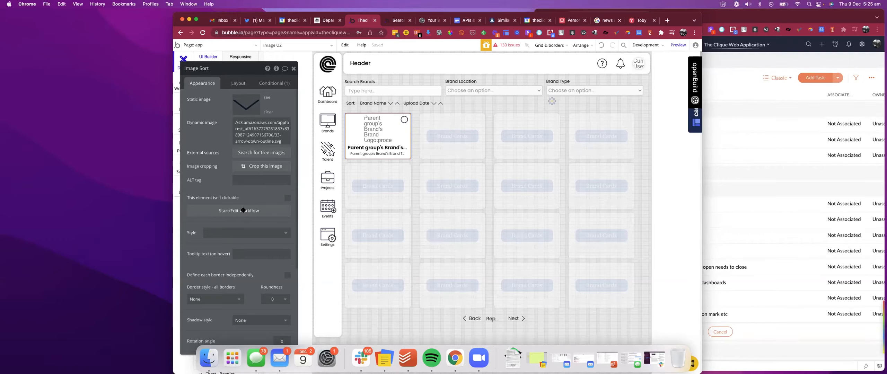
key(super+z)
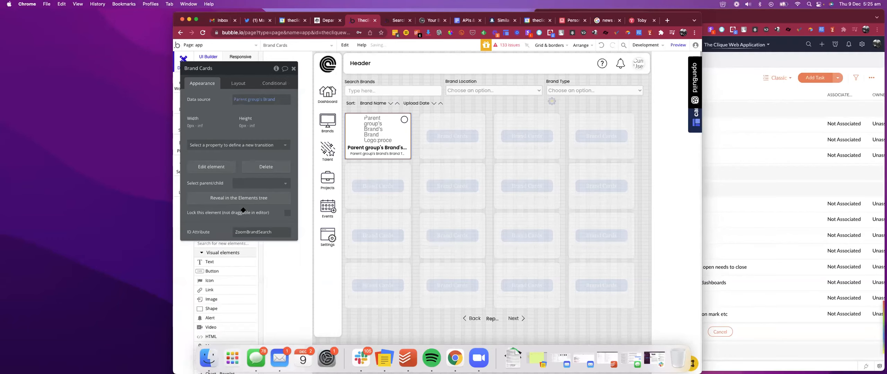
Step: Open the workflow of the Image Sort arrow beside Brand Name and look through the page's workflows for its click event
click(388, 103)
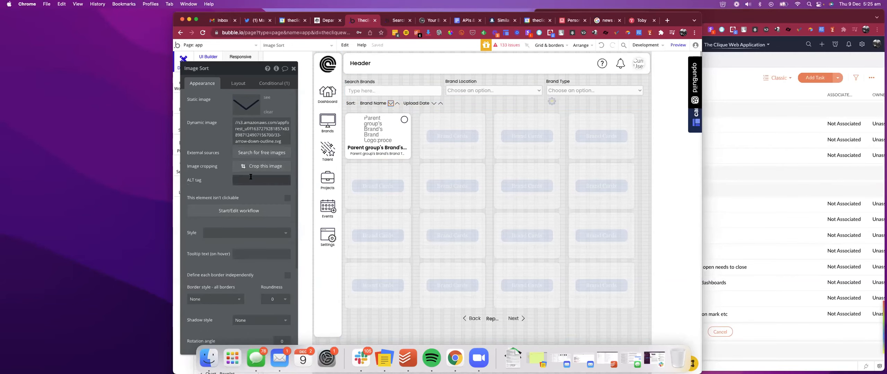
click(249, 211)
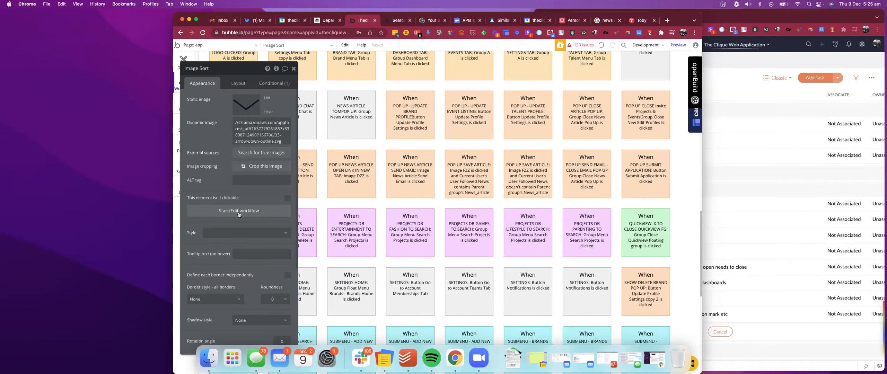
scroll(430, 208, down, 3)
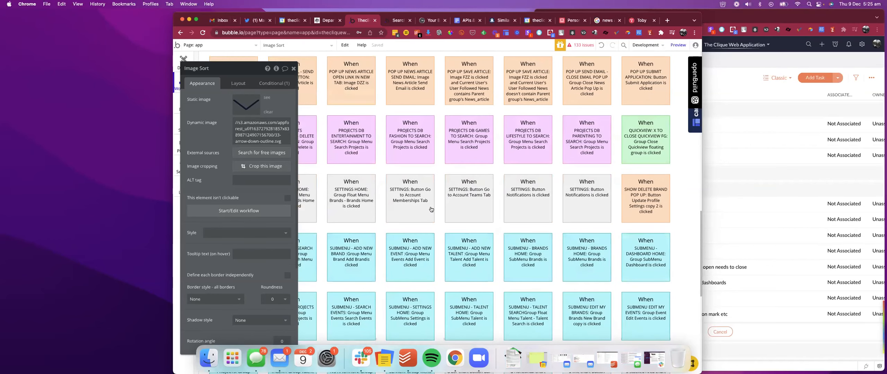
scroll(431, 209, down, 4)
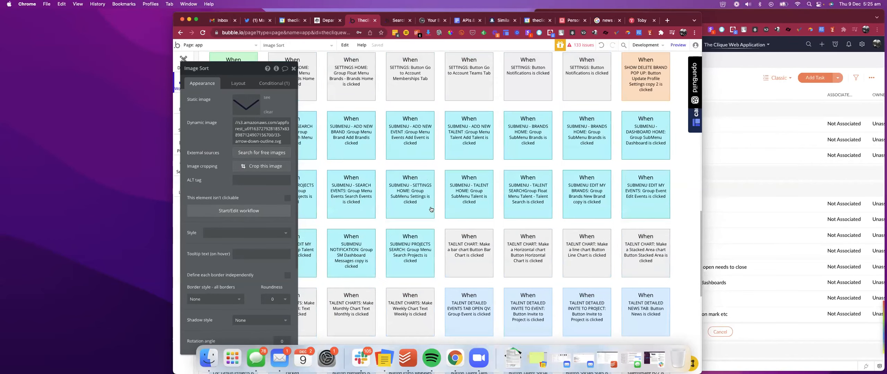
scroll(431, 209, down, 15)
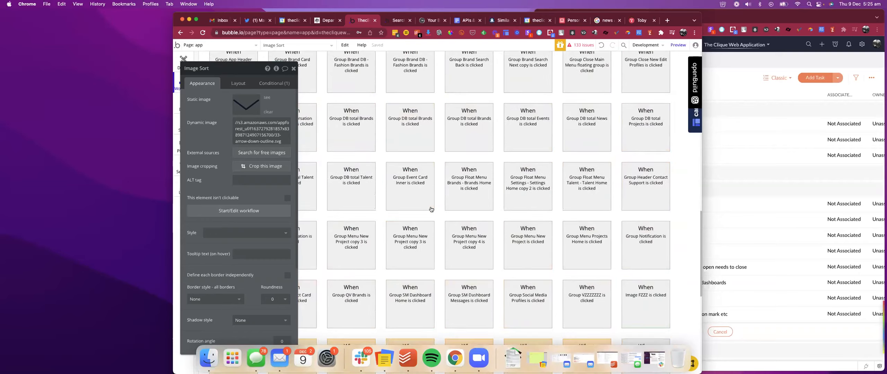
scroll(431, 209, up, 10)
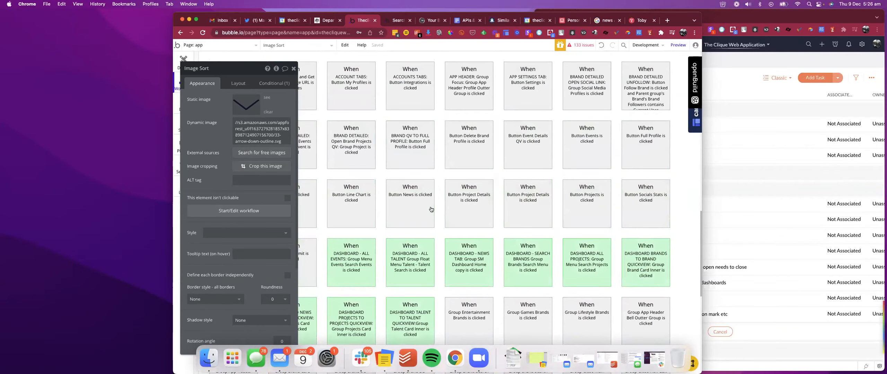
scroll(432, 209, down, 7)
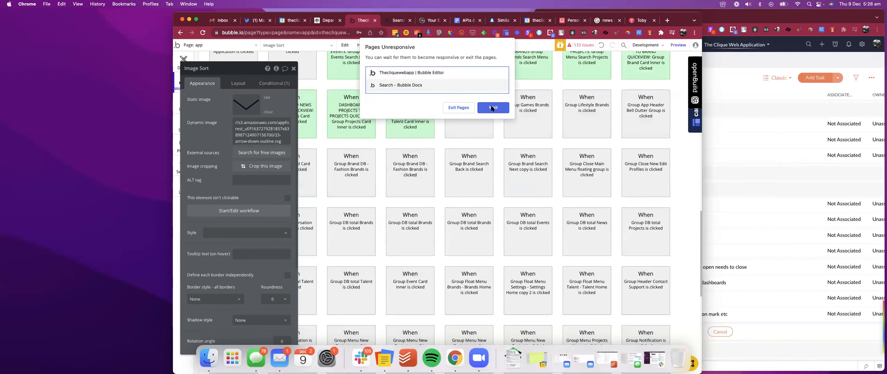
click(492, 108)
scroll(426, 157, down, 5)
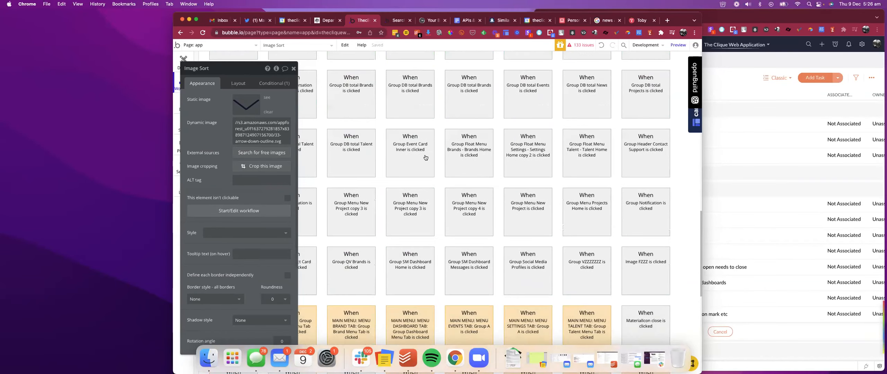
scroll(425, 158, down, 10)
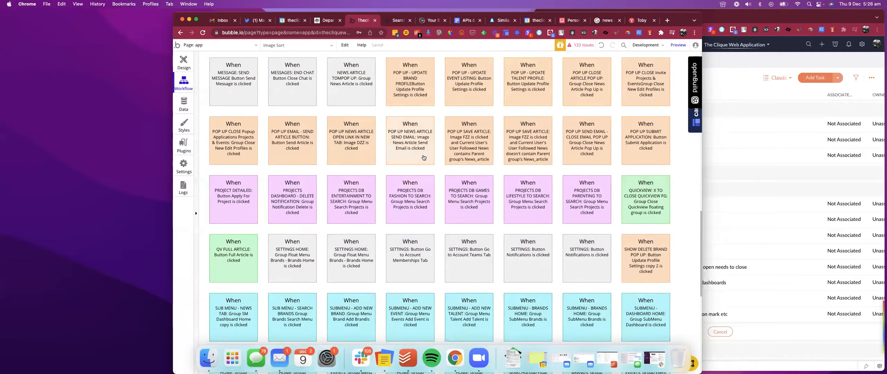
scroll(424, 157, down, 7)
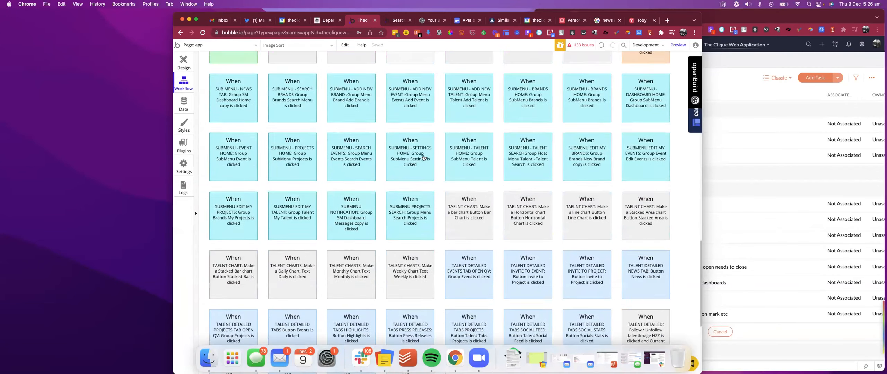
scroll(423, 158, up, 15)
scroll(423, 157, up, 8)
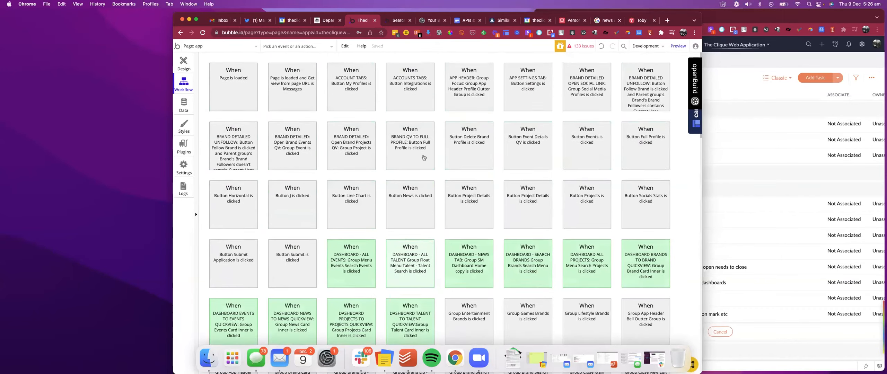
scroll(424, 158, down, 11)
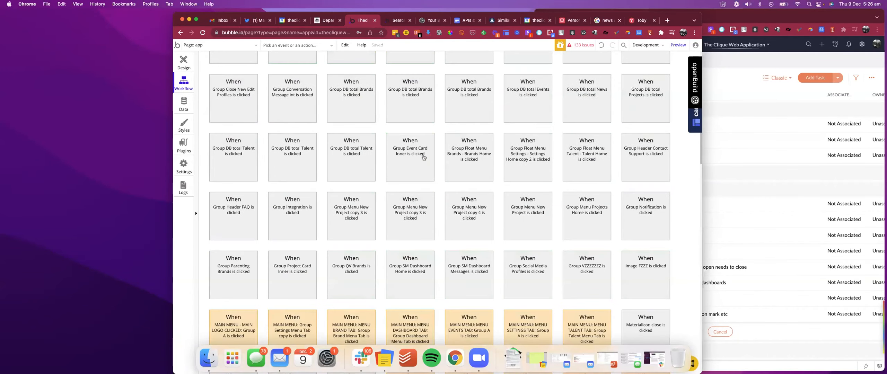
scroll(423, 158, down, 12)
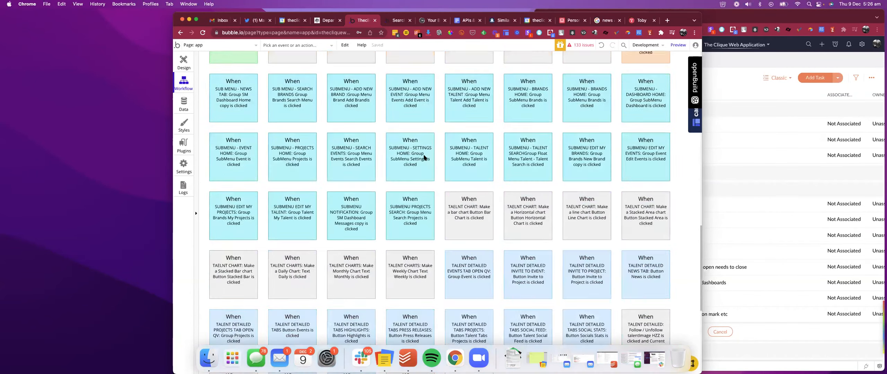
scroll(424, 156, down, 3)
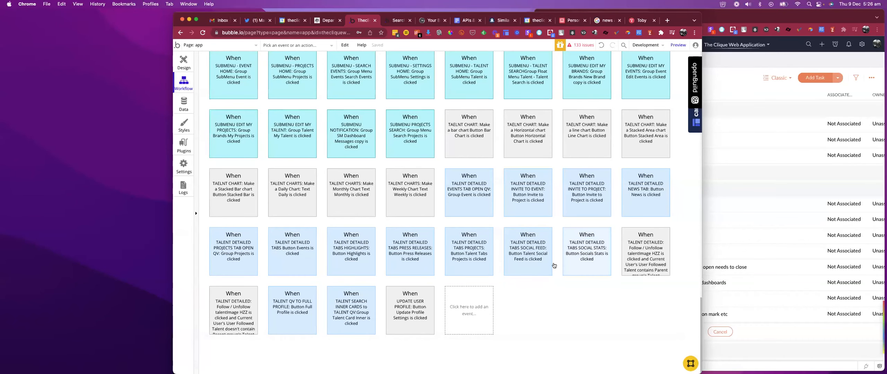
scroll(530, 277, up, 3)
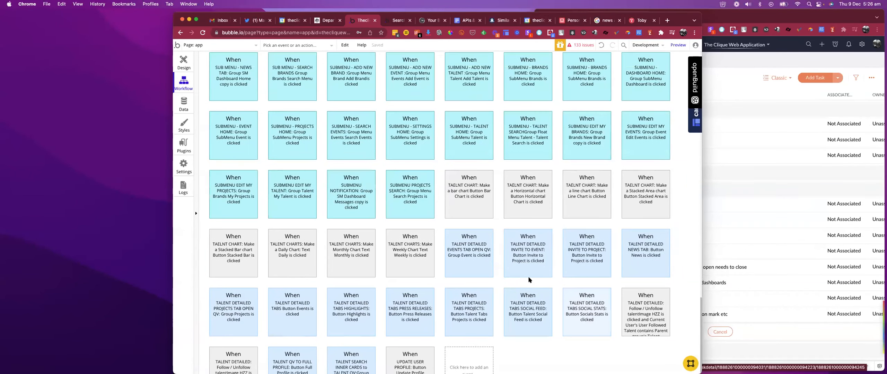
scroll(529, 279, up, 15)
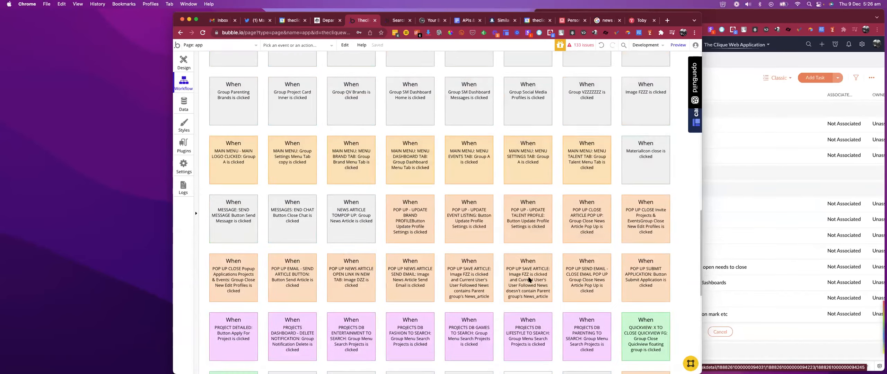
scroll(529, 279, up, 20)
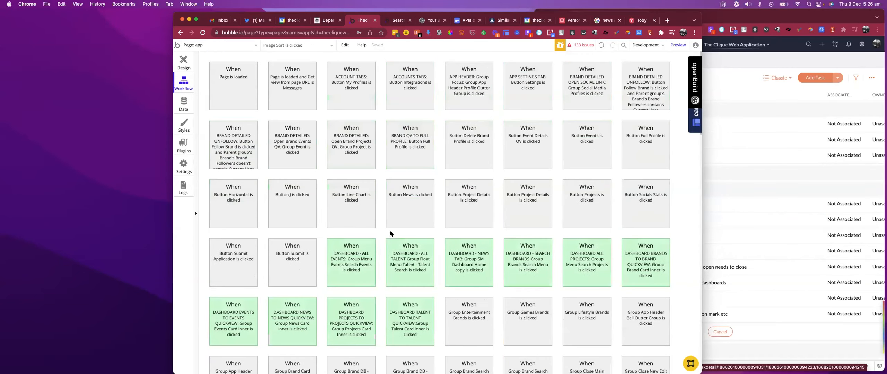
Step: Return to the page design and open the click workflow of the Image Sort arrow beside Brand Name
click(184, 63)
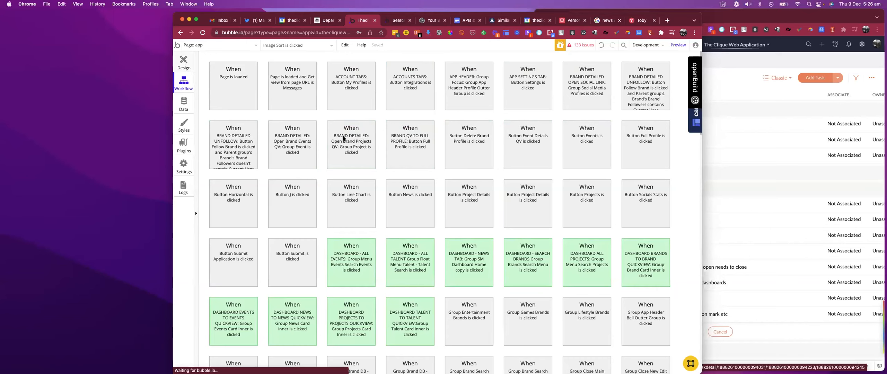
drag(390, 103, 389, 103)
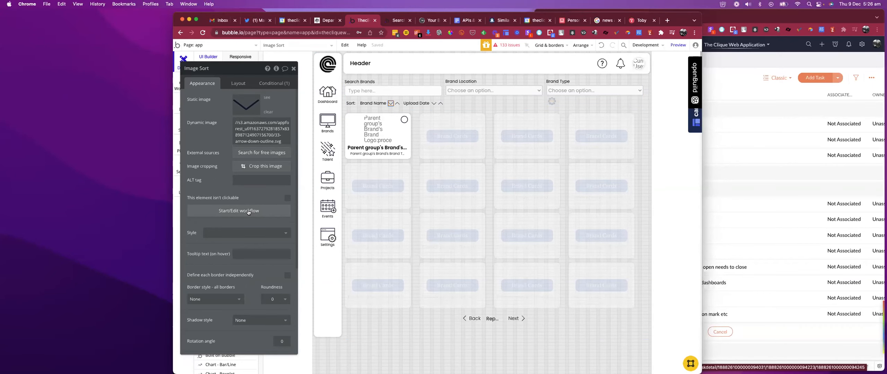
click(249, 210)
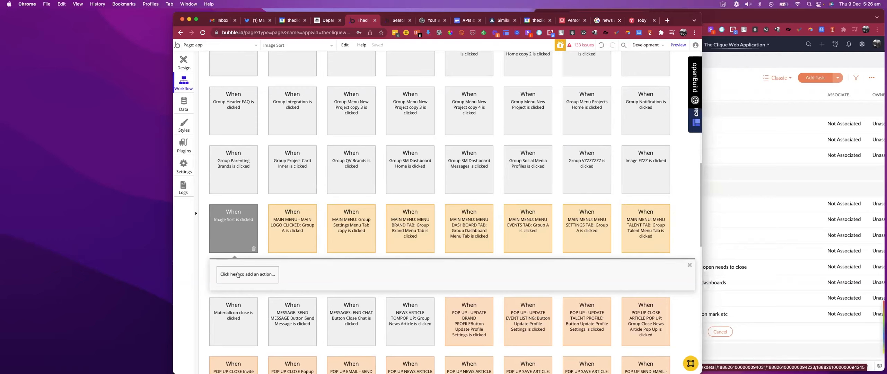
click(336, 270)
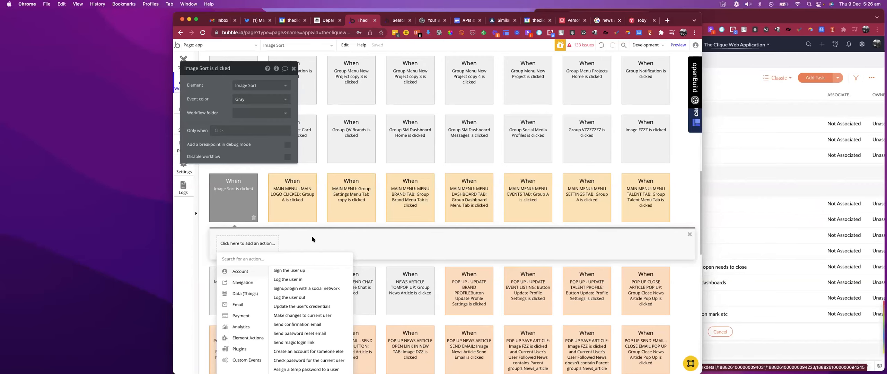
click(293, 68)
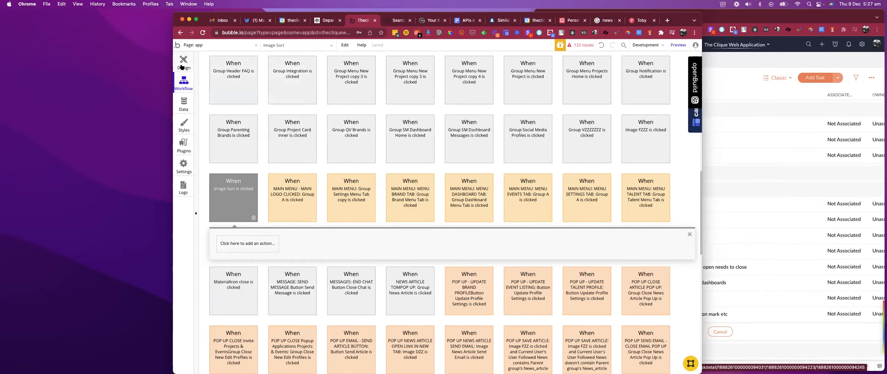
Step: Look up the fields of the Brand data type and select the text of the Brand Name field's name
click(183, 63)
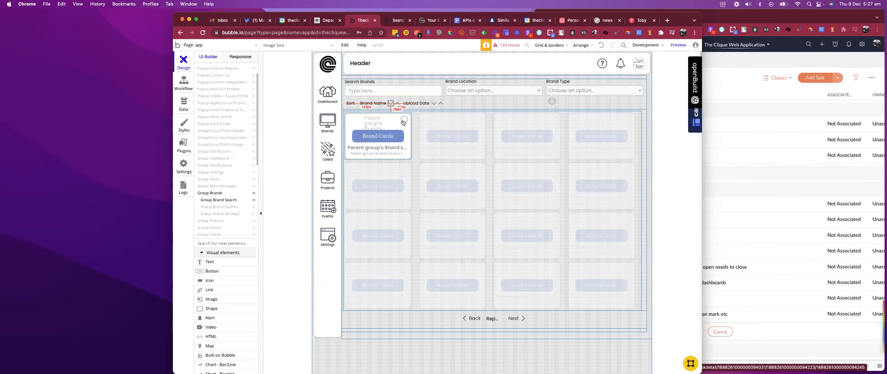
click(184, 104)
scroll(266, 199, down, 8)
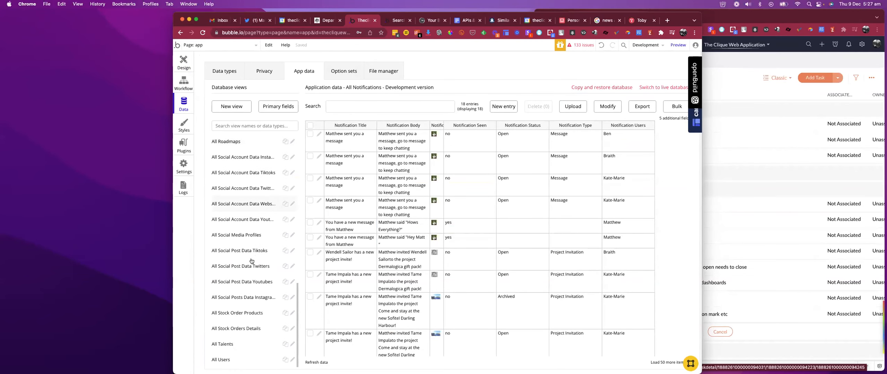
scroll(251, 250, up, 5)
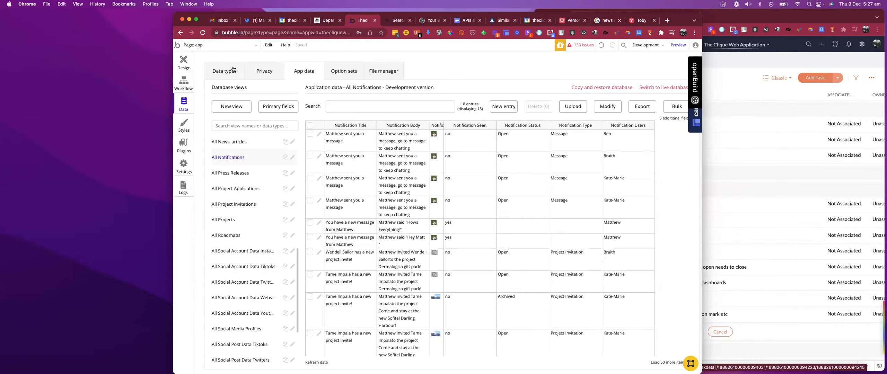
scroll(252, 168, down, 2)
scroll(252, 168, up, 7)
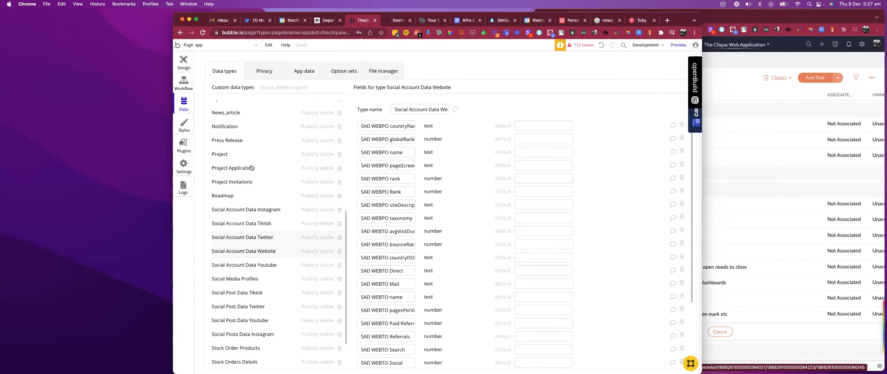
scroll(252, 168, up, 5)
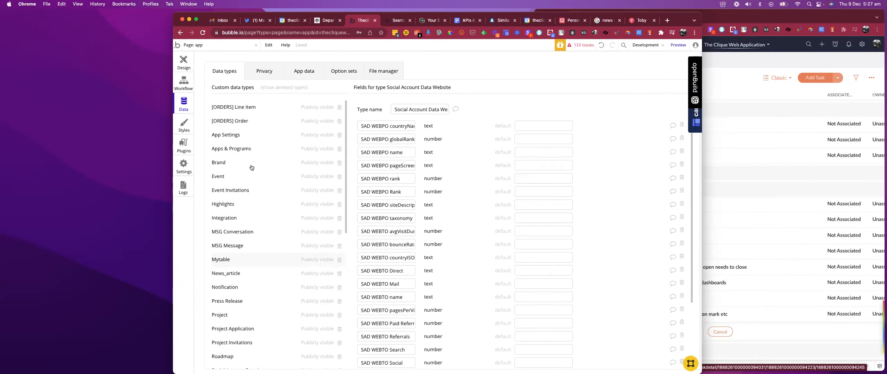
click(219, 163)
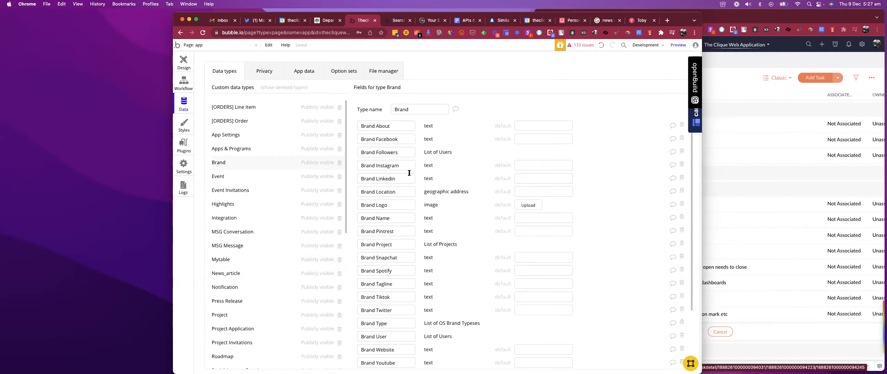
scroll(399, 149, down, 3)
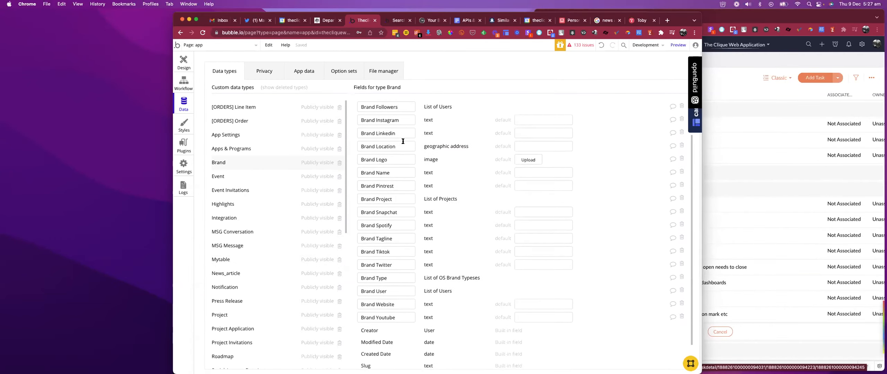
triple_click(389, 160)
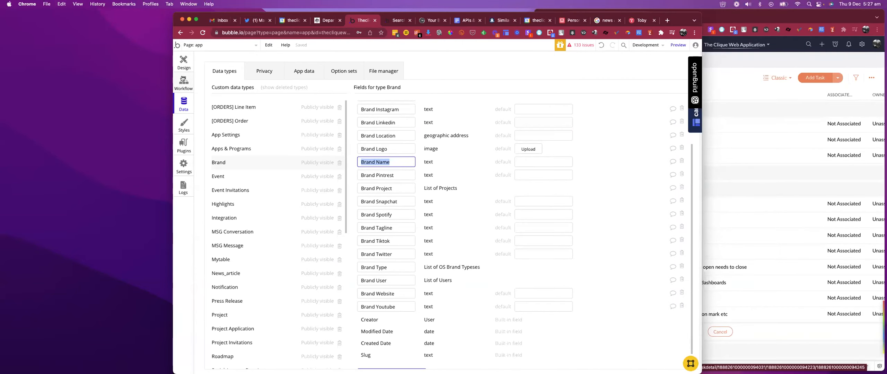
Step: Add a "Set state" element action to the "Image Sort is clicked" workflow
click(184, 82)
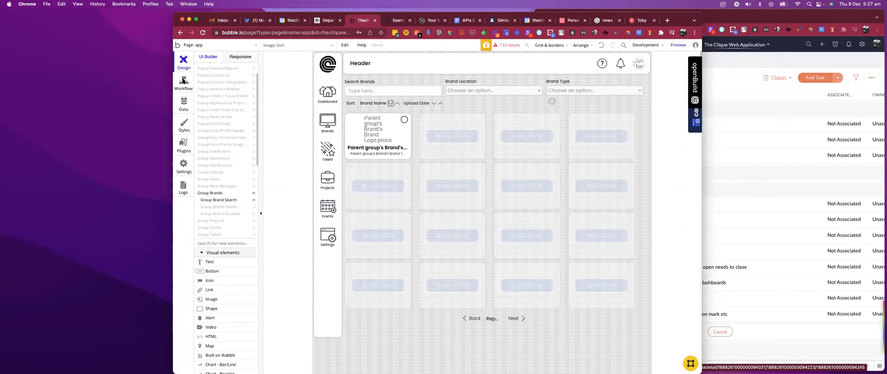
click(243, 242)
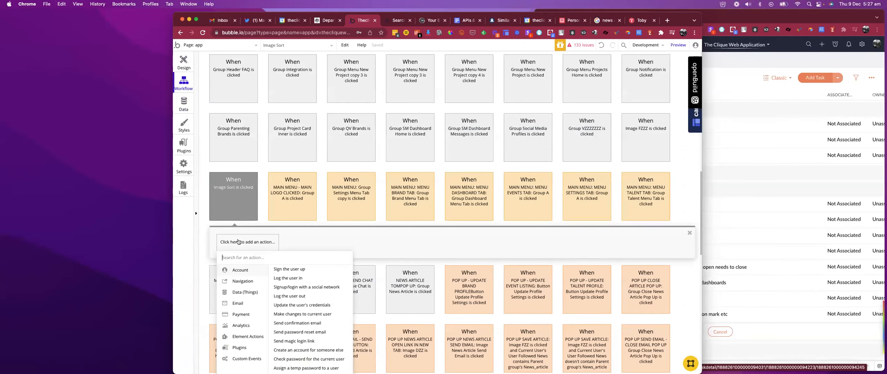
scroll(243, 241, down, 5)
mouse_move(244, 223)
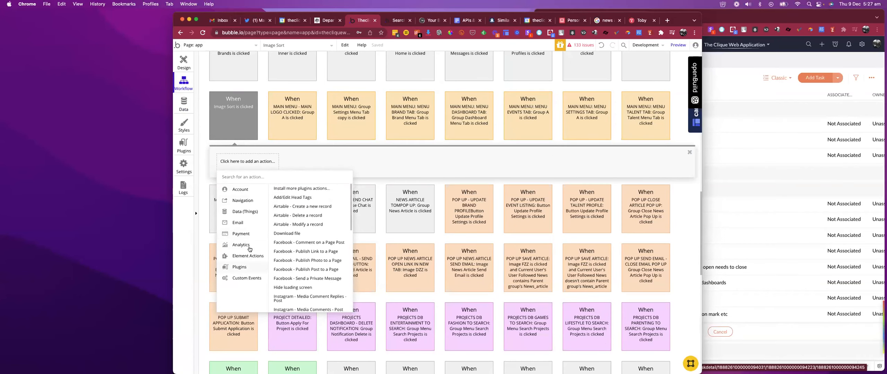
mouse_move(246, 256)
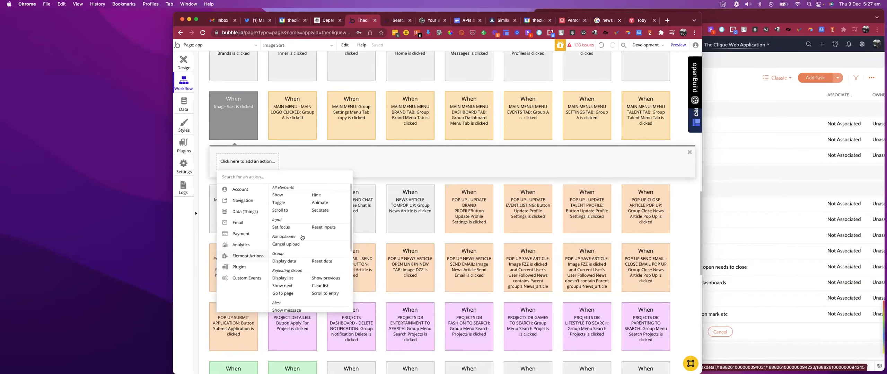
click(316, 211)
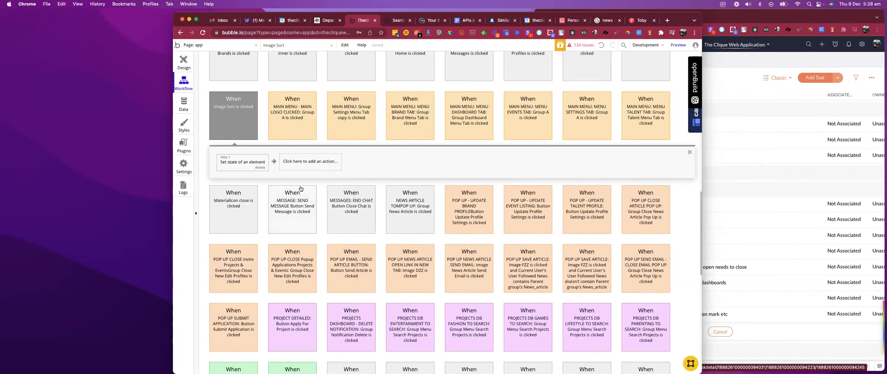
Step: Configure the Image Sort workflow's Set state action to set the app element's Brand Search Sort state to "Brand Name"
click(239, 164)
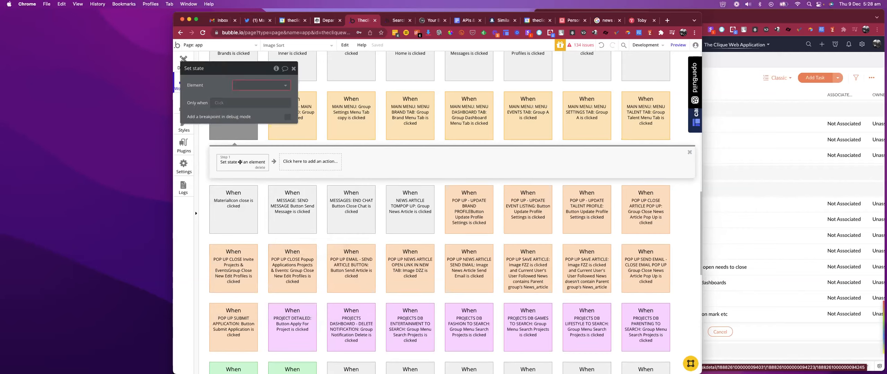
click(267, 85)
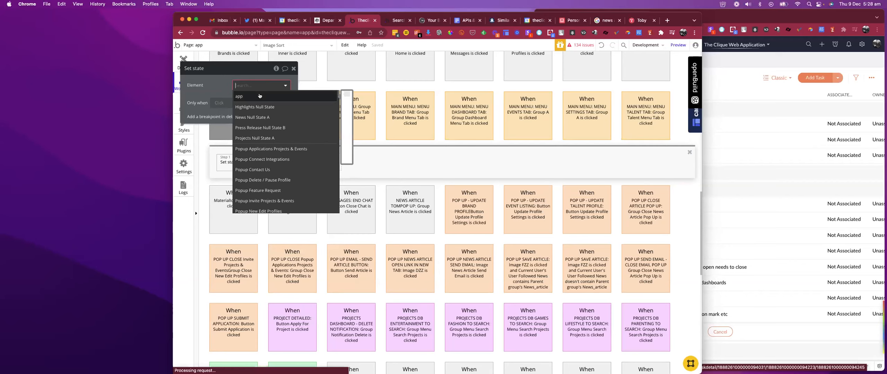
click(225, 86)
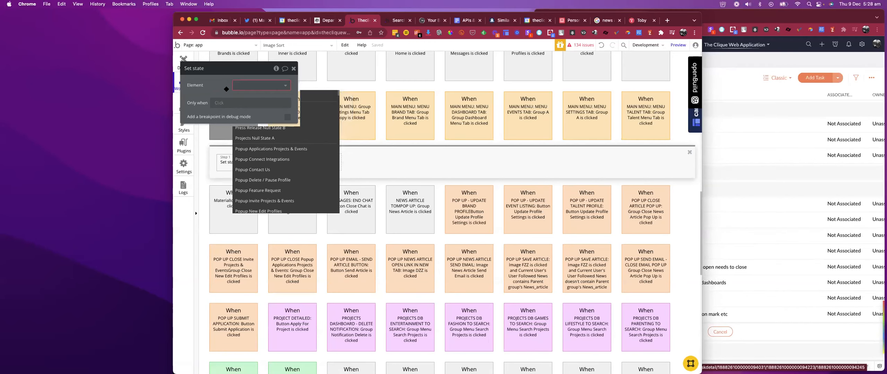
drag(233, 70, 297, 76)
click(307, 92)
click(307, 99)
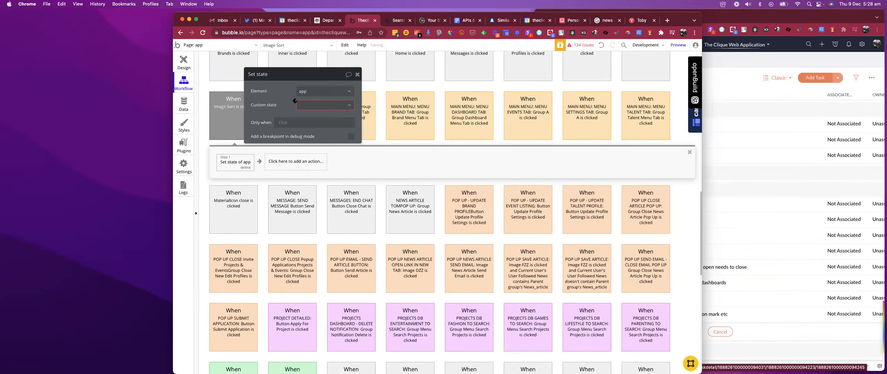
click(303, 104)
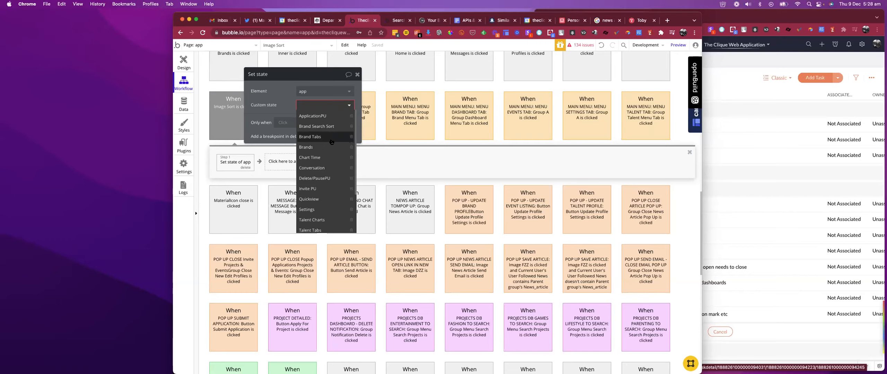
click(330, 127)
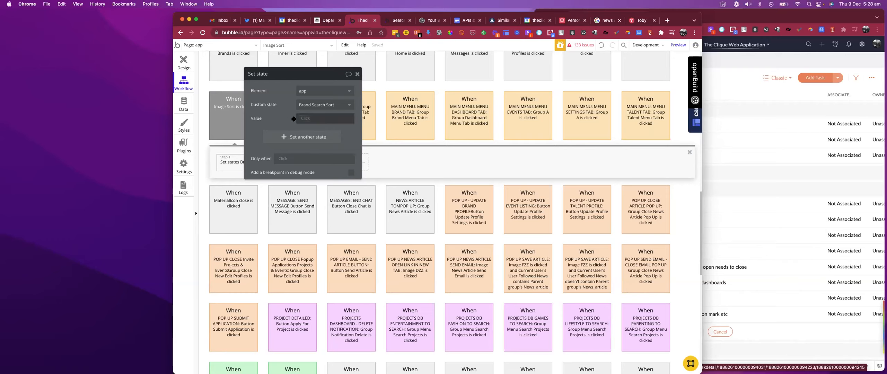
click(303, 119)
text(Brand Name)
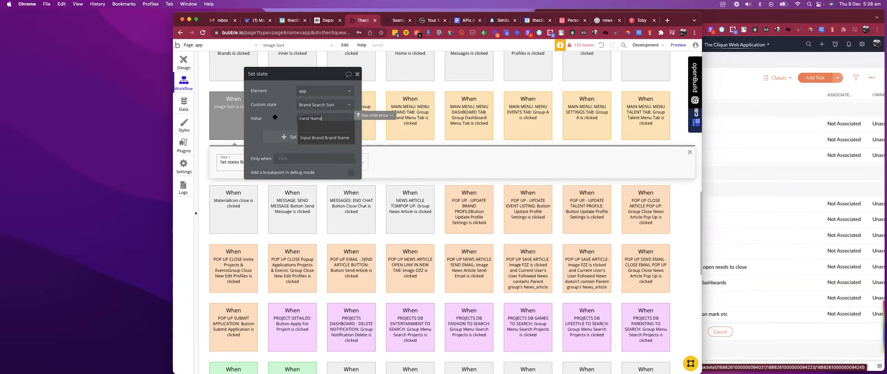
key(Return)
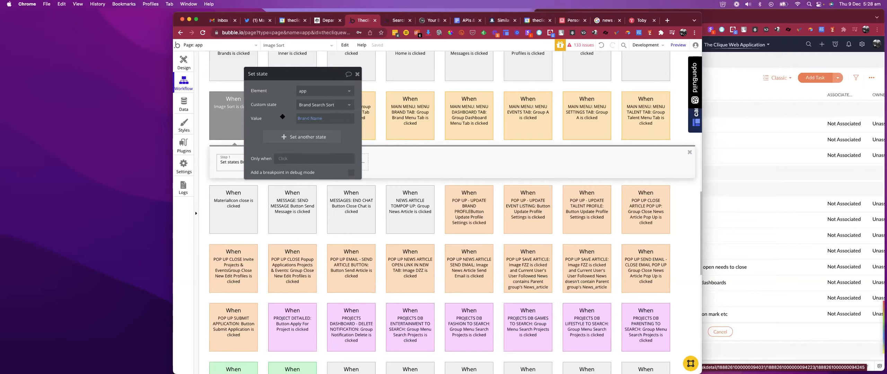
Step: Add another state to the Set state action by creating a custom state named "Decending?" of type yes / no
click(297, 138)
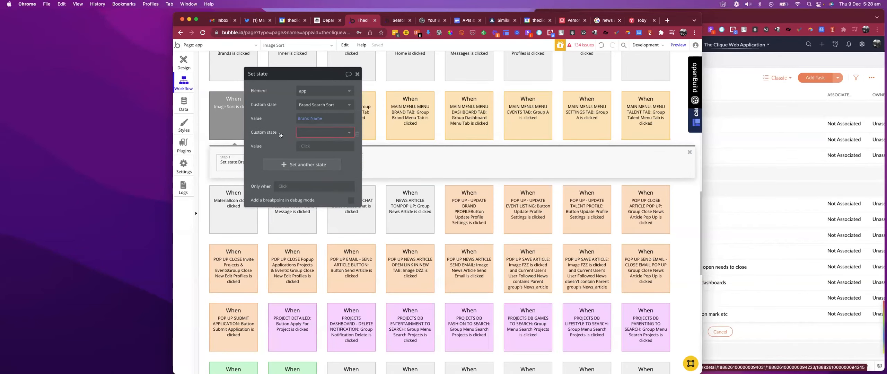
click(323, 134)
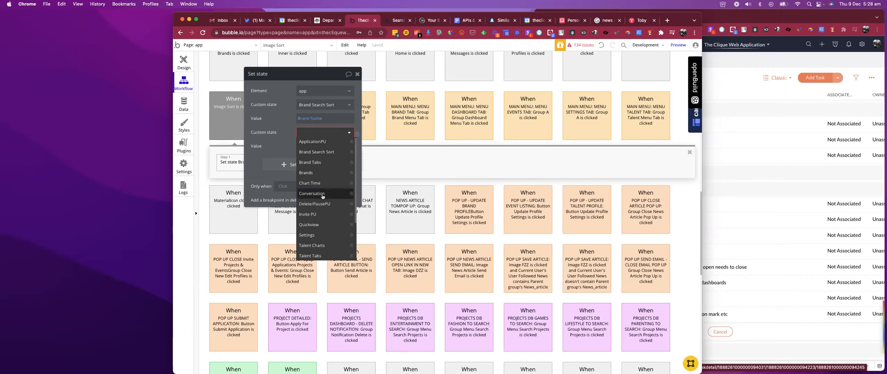
scroll(333, 252, down, 3)
click(333, 254)
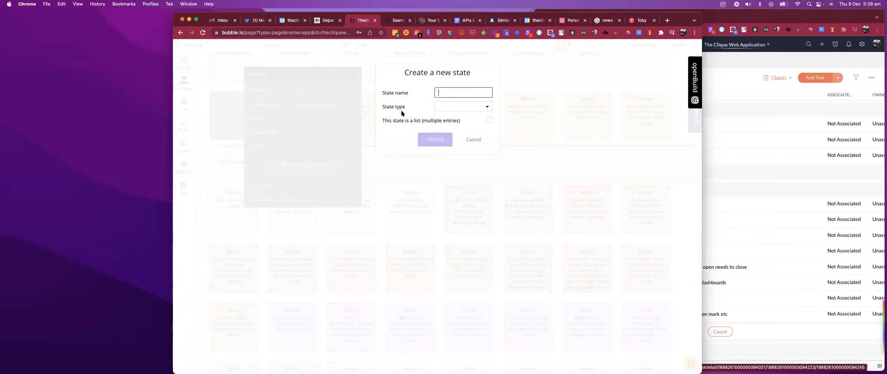
text(Secending)
key(Delete)
text(D)
click(447, 106)
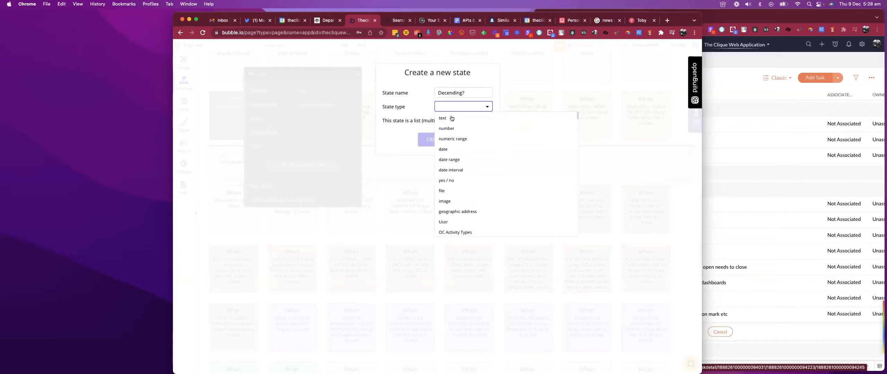
click(451, 119)
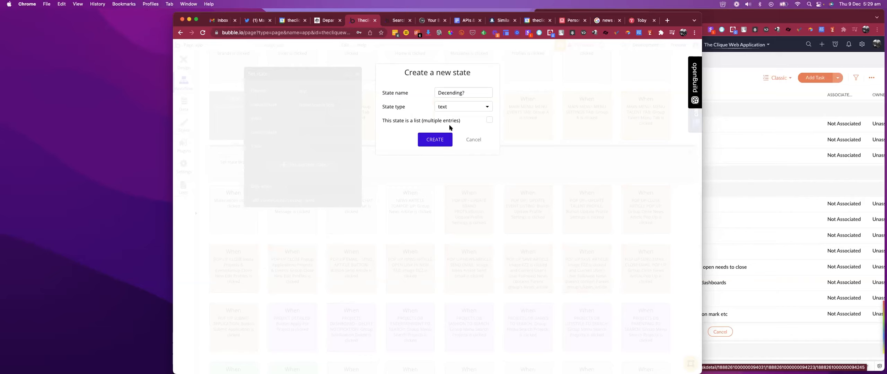
click(448, 110)
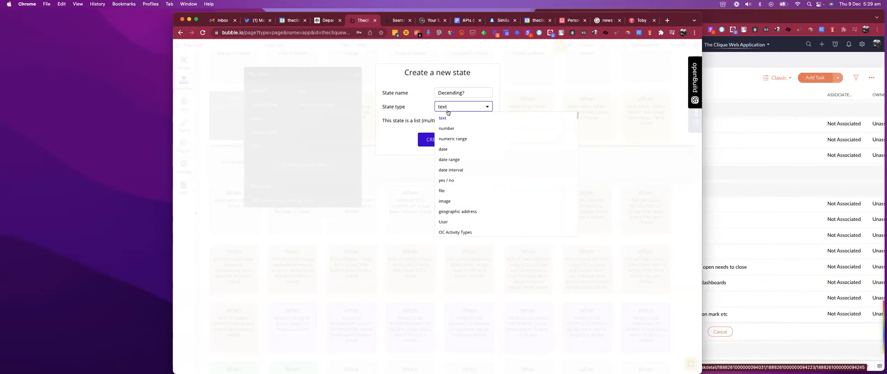
click(459, 181)
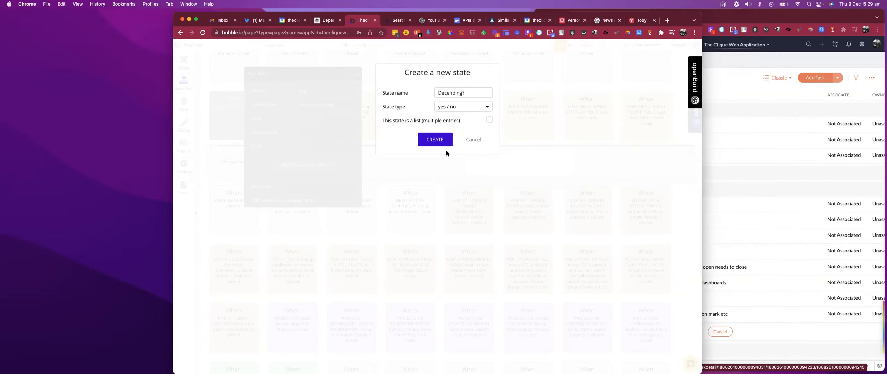
click(430, 140)
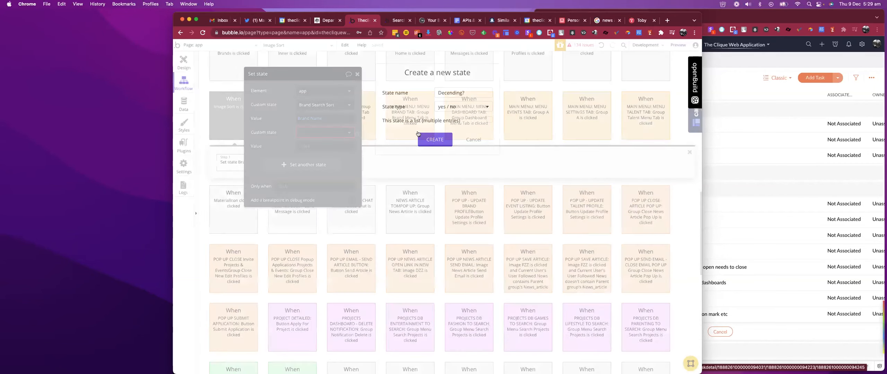
Step: Set the value of the Decending? state to "no" in the Image Sort workflow's action
click(305, 147)
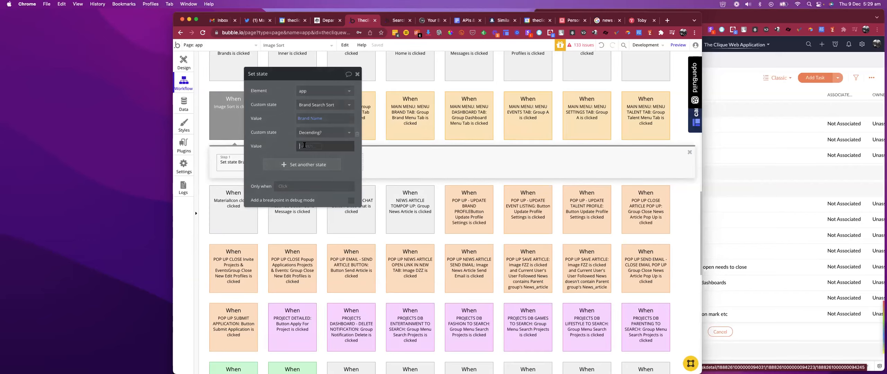
text(NO)
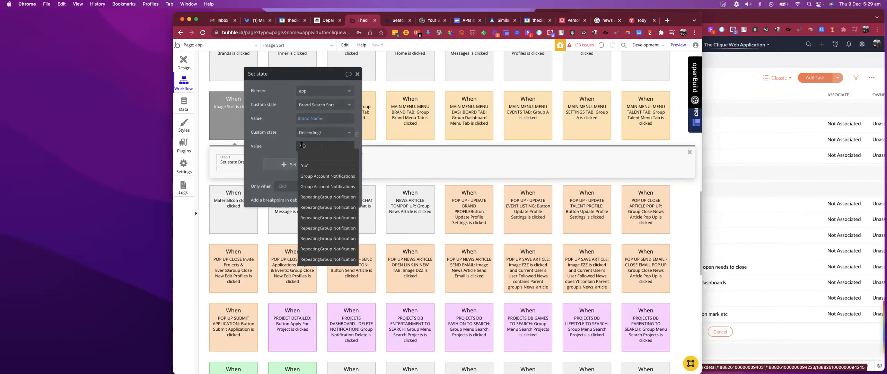
click(280, 140)
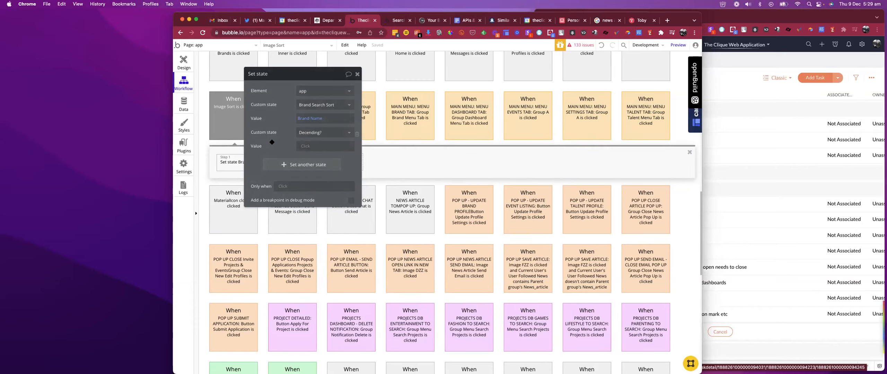
click(306, 148)
click(312, 176)
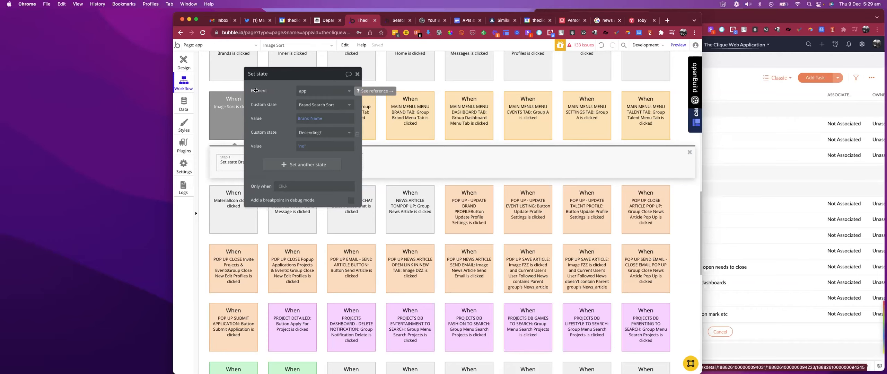
Step: Return to the page design and start a click workflow for the upward arrow Image VZ beside Brand Name
click(184, 61)
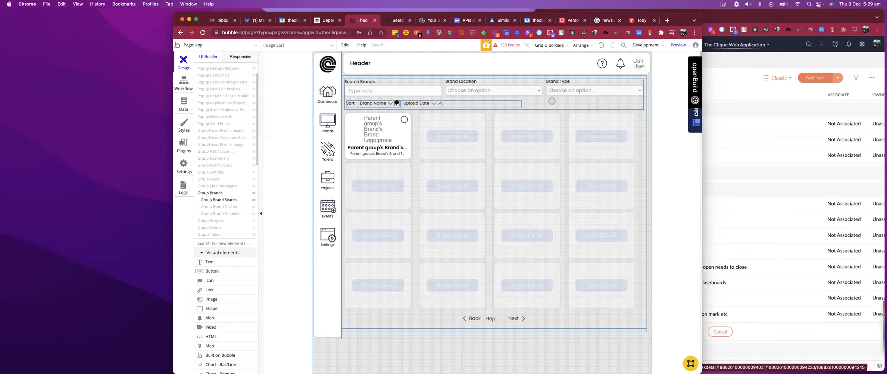
click(415, 127)
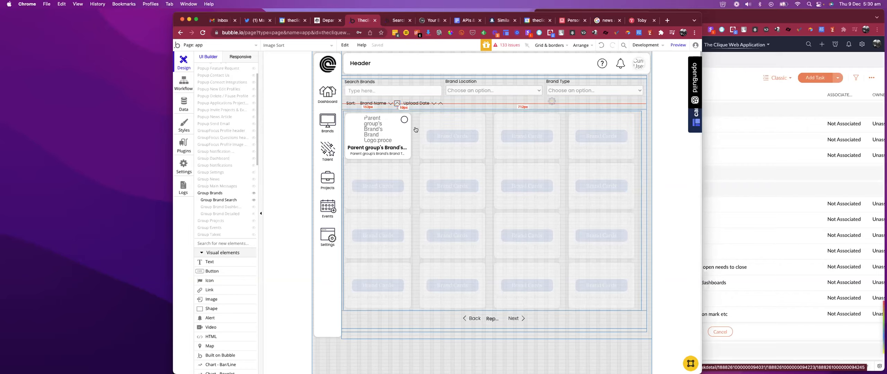
double_click(396, 103)
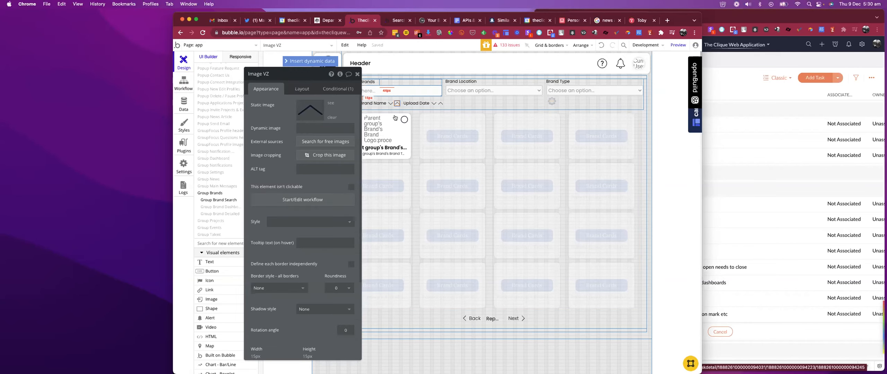
click(305, 128)
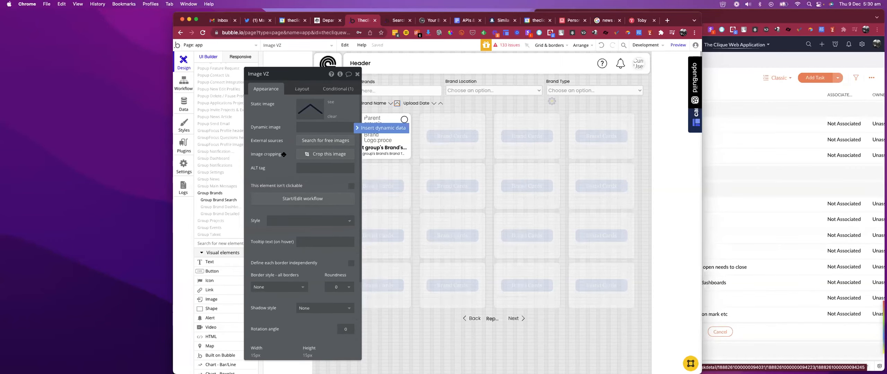
click(307, 201)
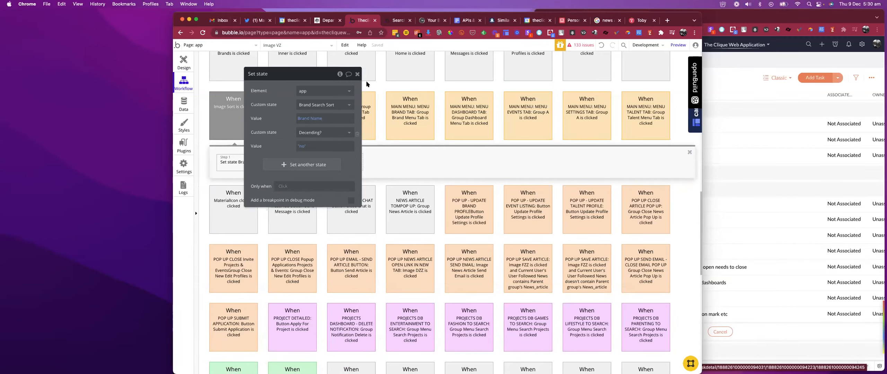
click(445, 145)
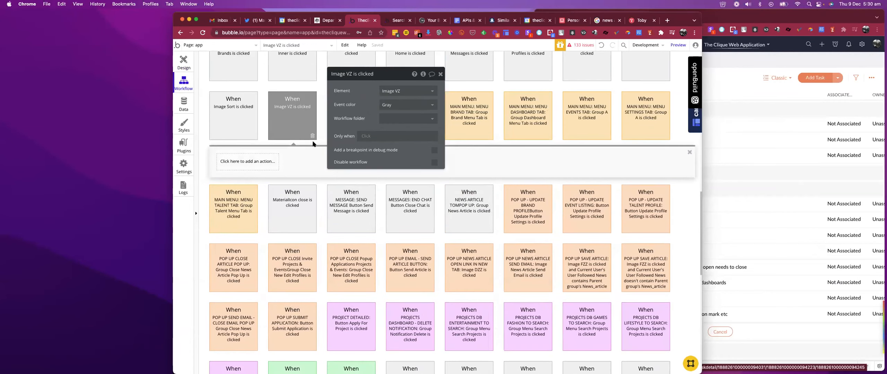
click(441, 74)
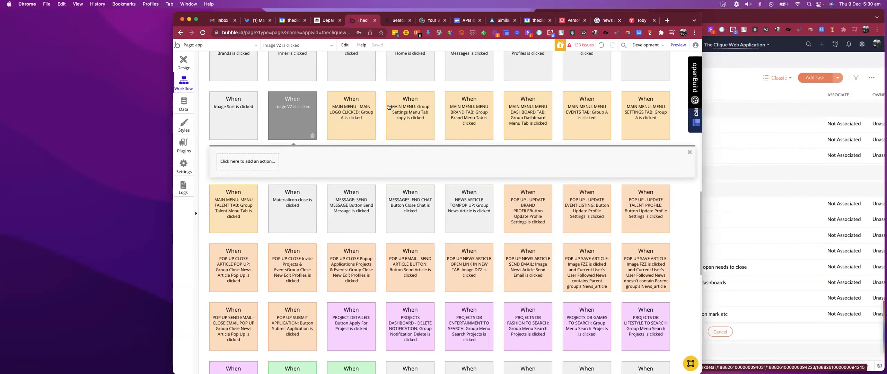
Step: Copy the Set state action from the "Image Sort is clicked" workflow into the "Image VZ is clicked" workflow
click(236, 125)
right_click(250, 163)
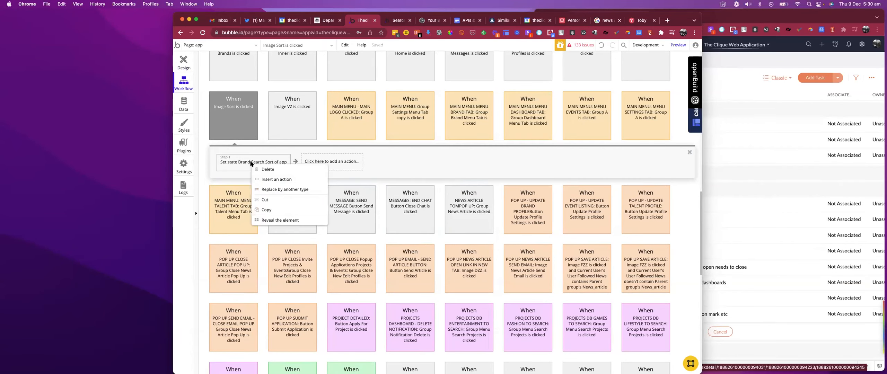
click(266, 210)
click(293, 115)
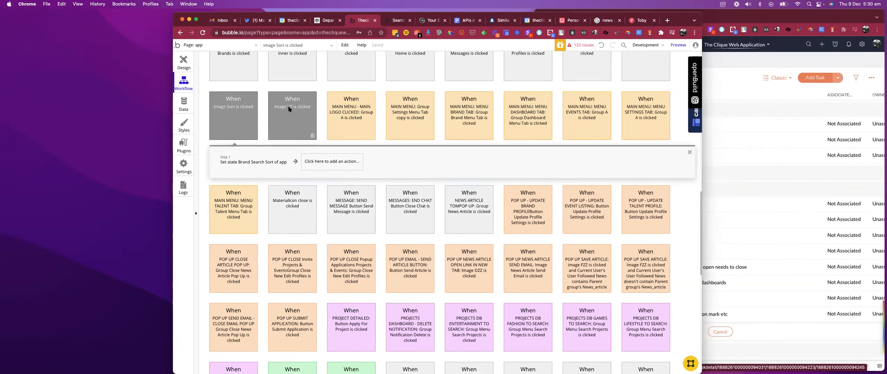
right_click(250, 162)
click(267, 168)
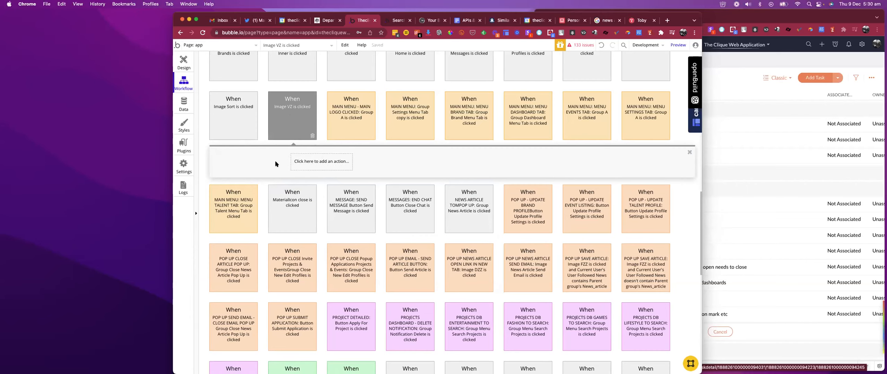
Step: Set the Decending? state's value to "yes" in the Image VZ workflow's Set state action
click(275, 163)
click(382, 147)
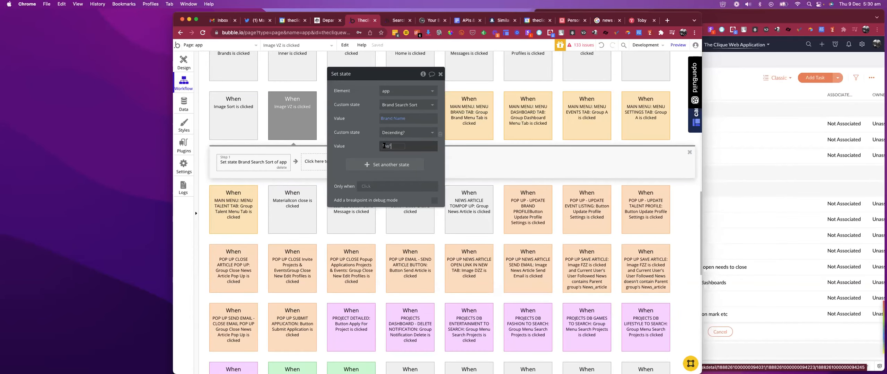
click(384, 146)
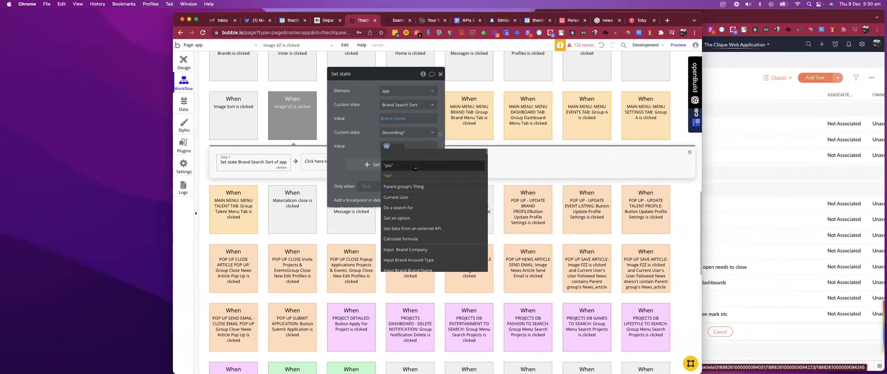
click(391, 168)
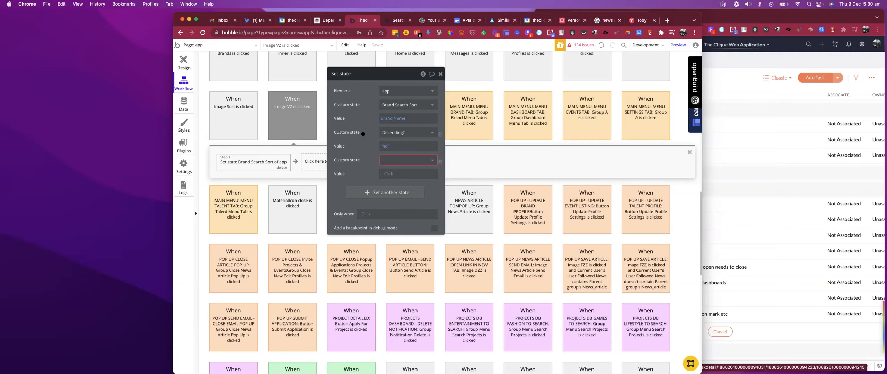
click(440, 162)
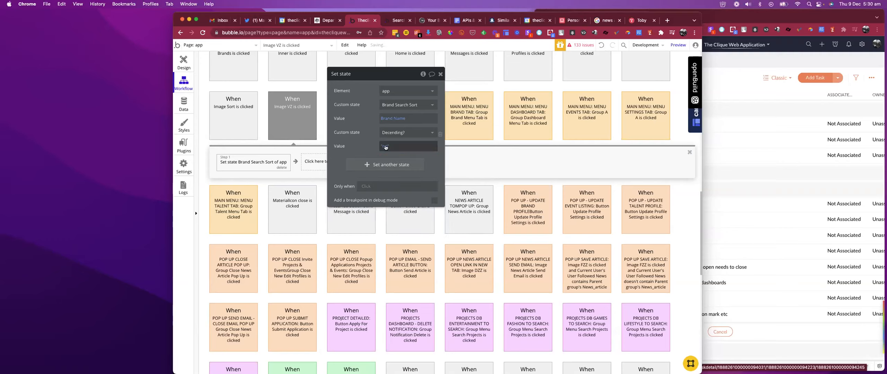
click(385, 147)
click(389, 163)
click(366, 143)
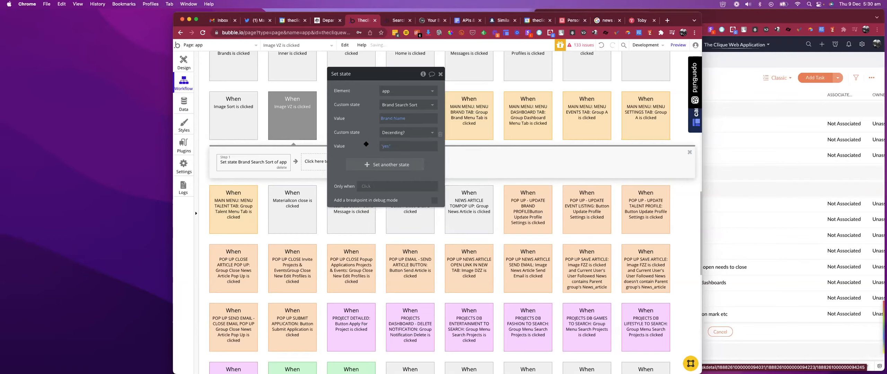
Step: Return to the page design, copy RepeatingGroup Brand Search's data source expression, and add a second condition to the repeating group
click(440, 74)
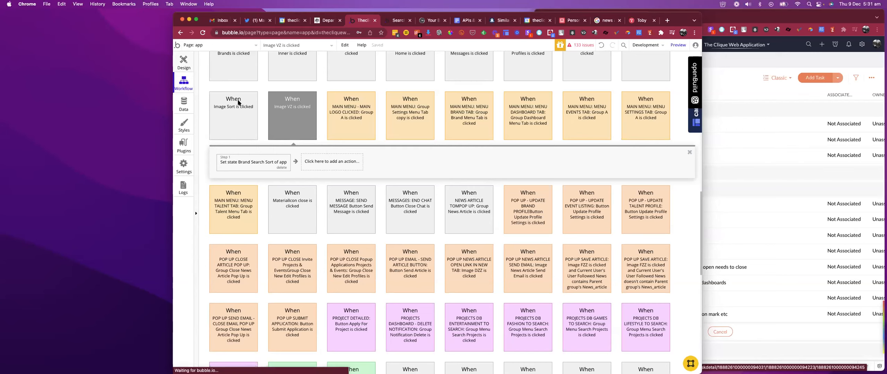
click(184, 62)
click(427, 156)
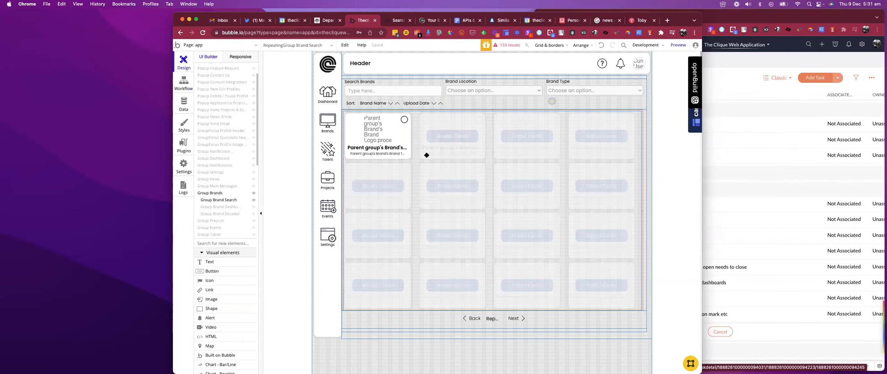
double_click(427, 155)
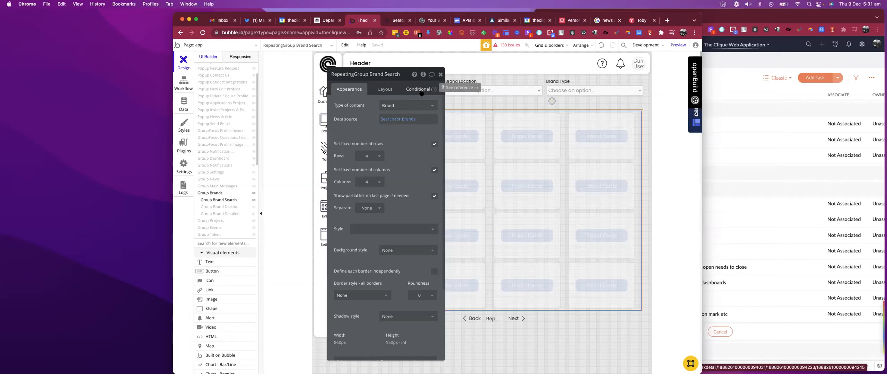
right_click(422, 120)
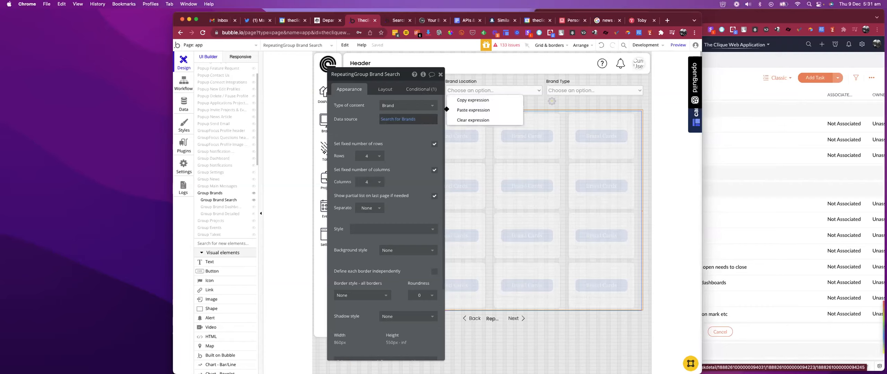
click(463, 102)
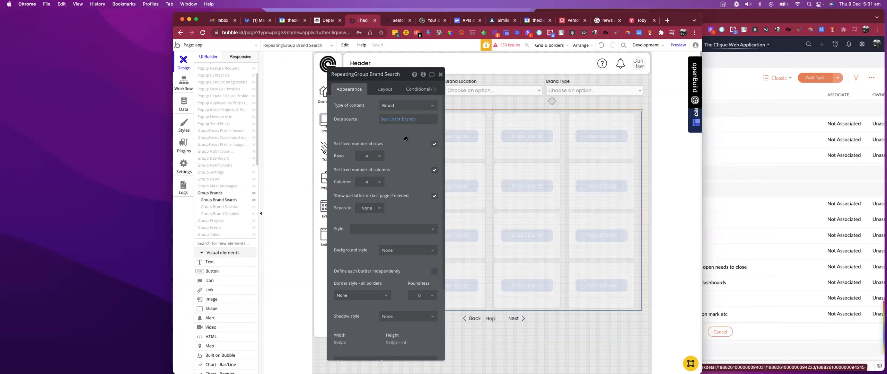
click(421, 90)
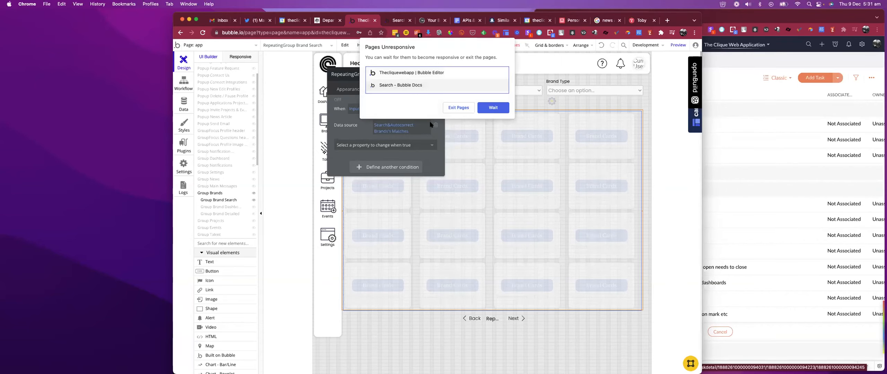
click(413, 164)
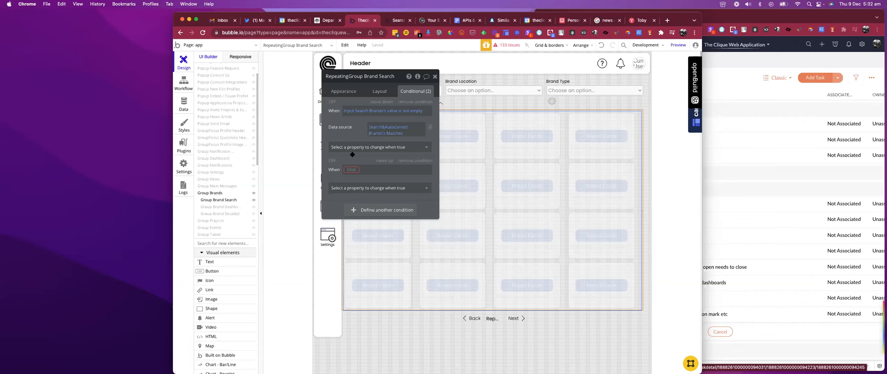
right_click(369, 170)
click(417, 160)
click(387, 170)
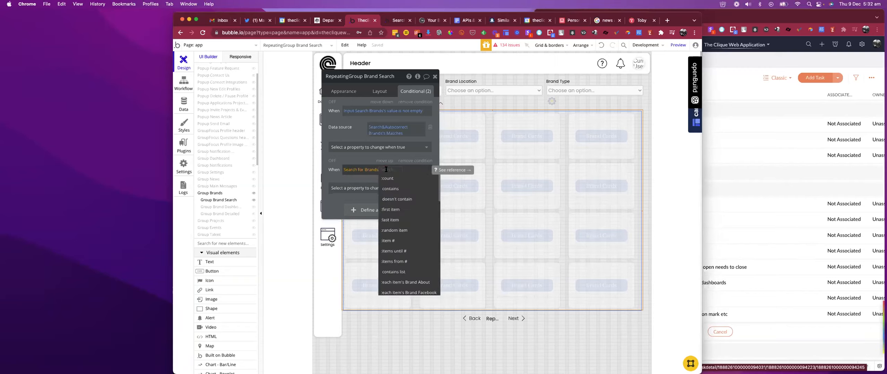
click(367, 176)
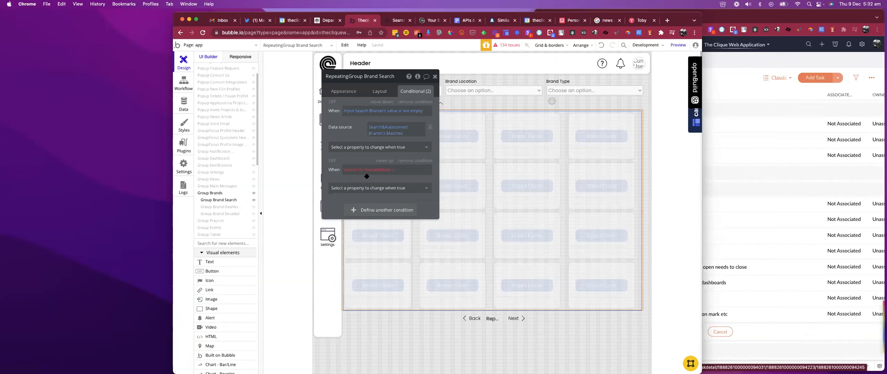
right_click(405, 169)
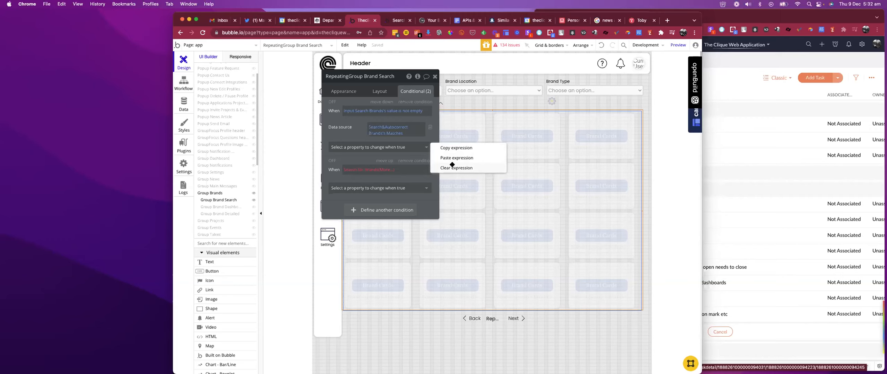
click(364, 158)
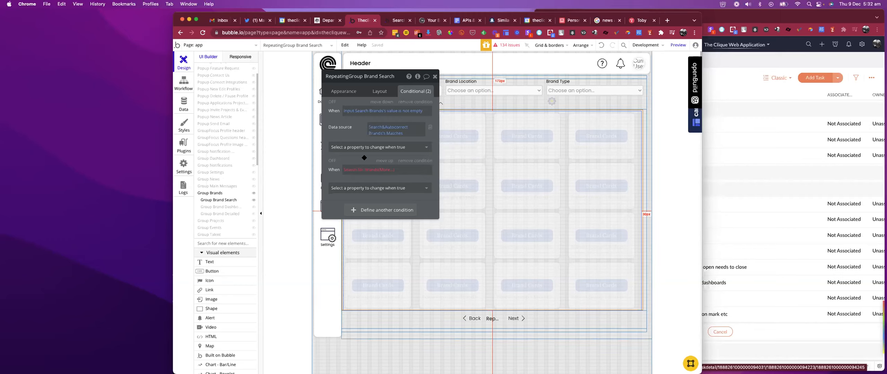
Step: Start the second condition's When expression with the app page element
click(351, 170)
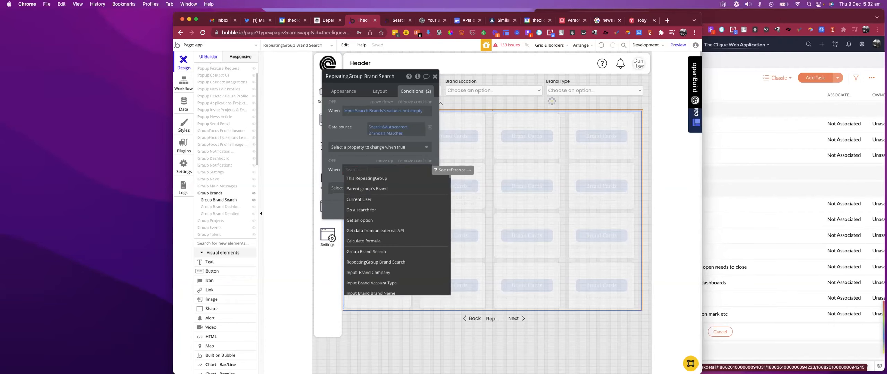
text(app)
scroll(383, 205, down, 1)
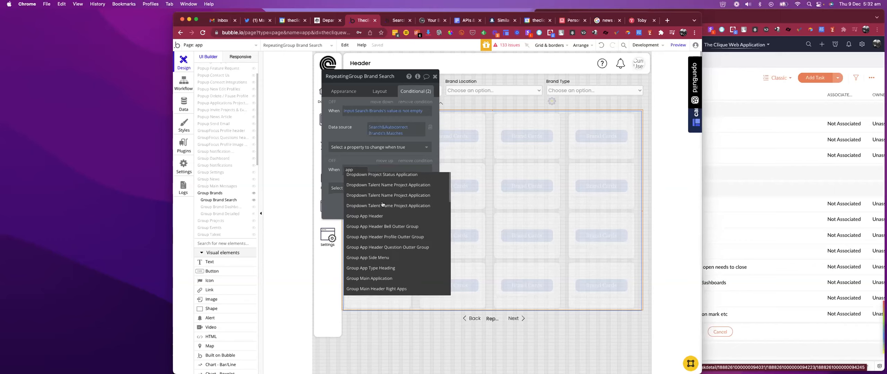
scroll(382, 204, down, 5)
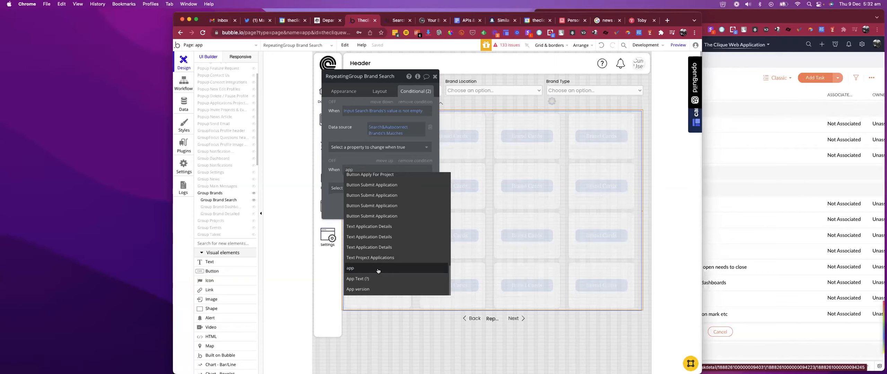
key(Return)
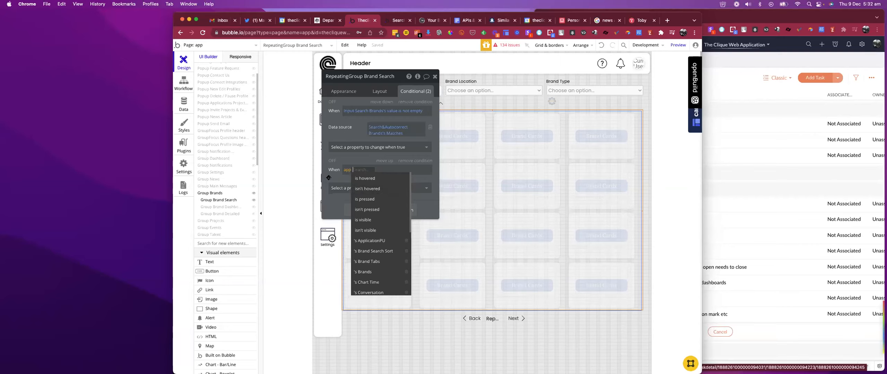
scroll(396, 235, down, 2)
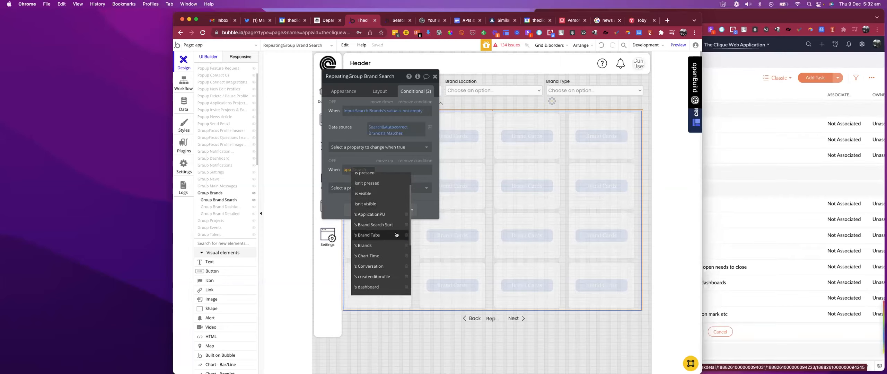
scroll(398, 234, down, 1)
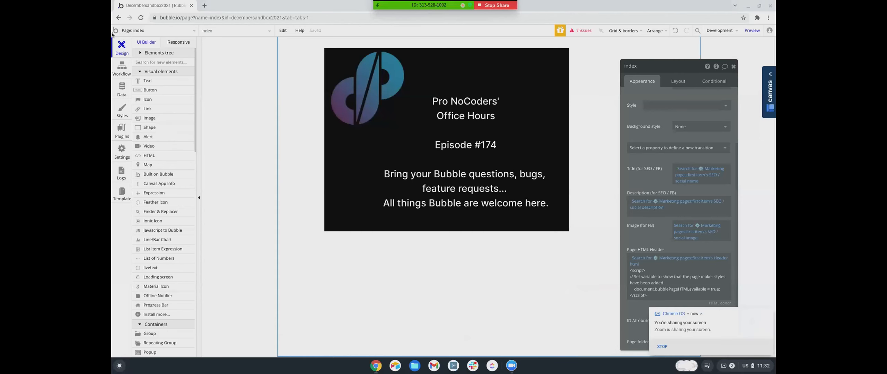
Step: Open Thecliquewebapp in the editor from the My apps list and switch to its app page
click(116, 32)
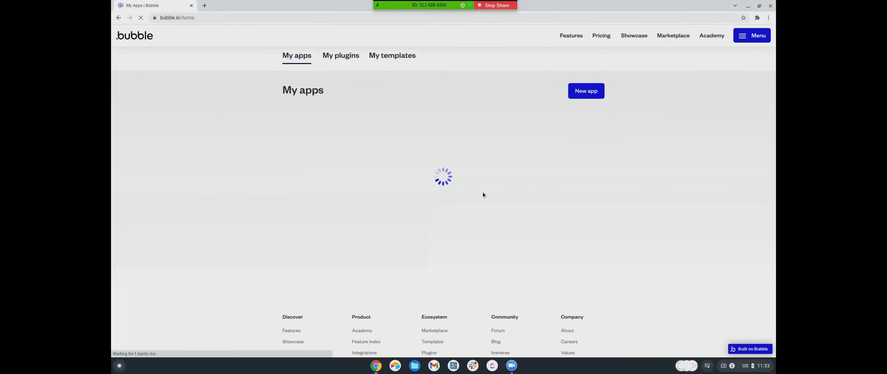
scroll(263, 188, down, 1)
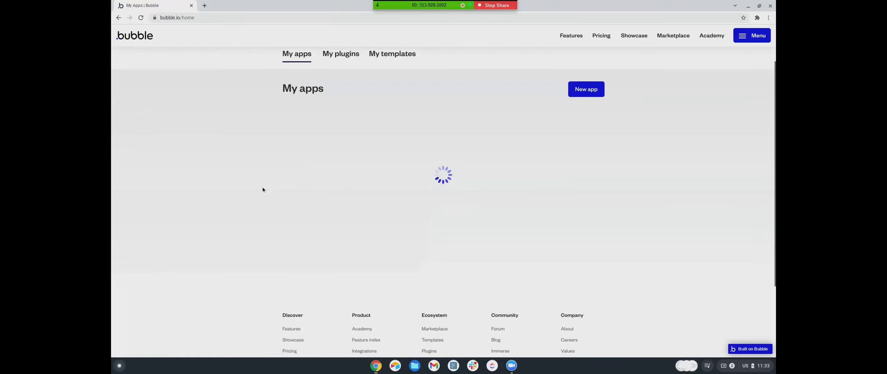
scroll(262, 190, down, 2)
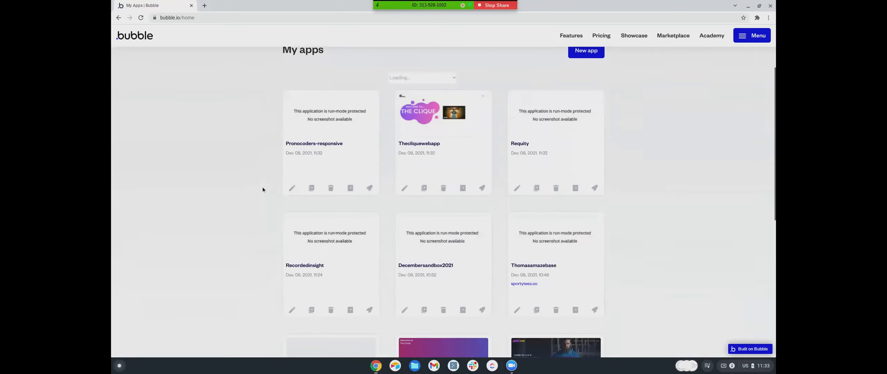
click(404, 184)
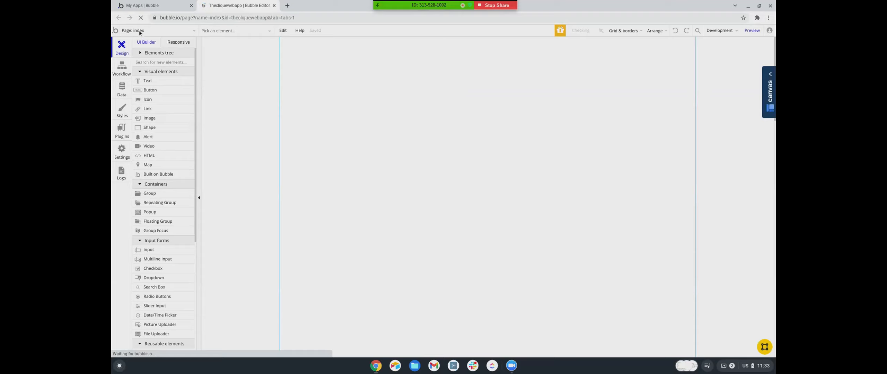
click(139, 32)
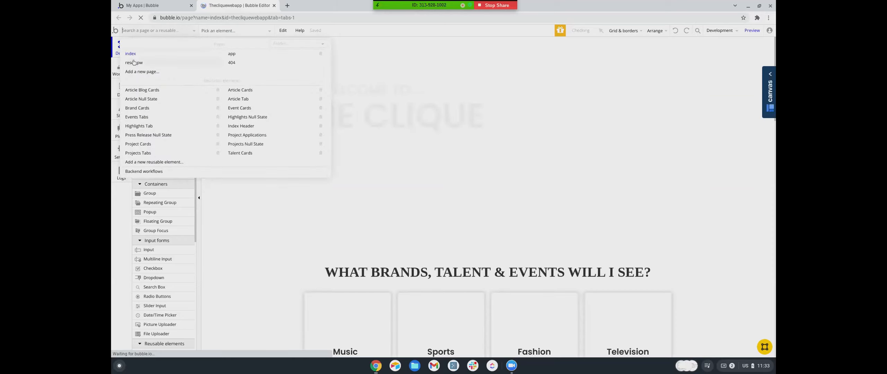
click(232, 53)
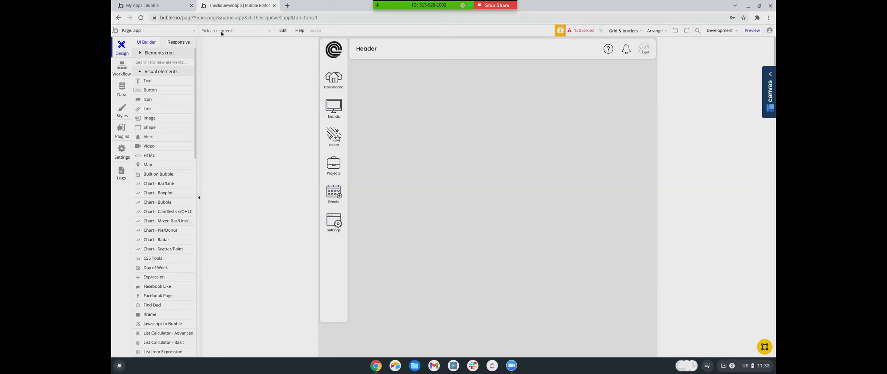
Step: Find RepeatingGroup Brand Search among the page's elements and open its properties
click(235, 31)
text(repea)
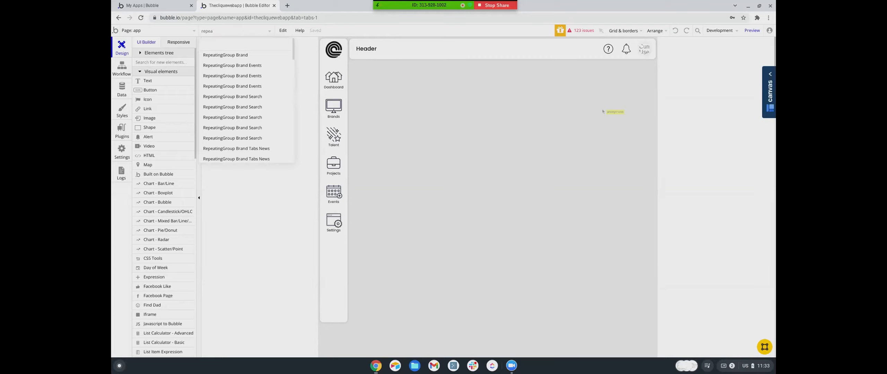
scroll(218, 101, down, 3)
scroll(218, 101, down, 3)
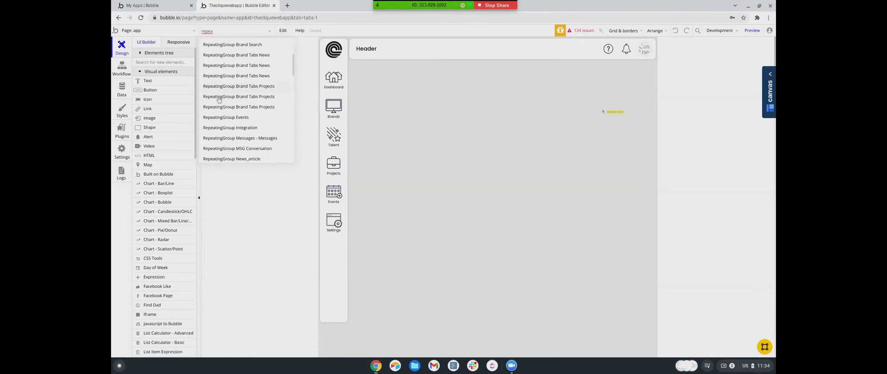
scroll(236, 79, down, 5)
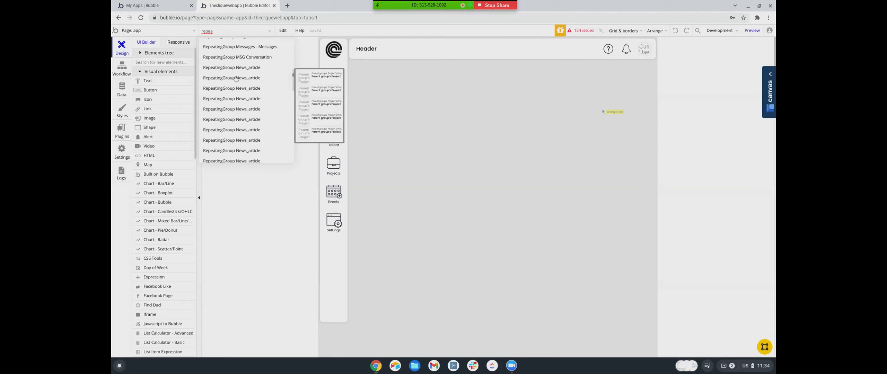
text(ting grou)
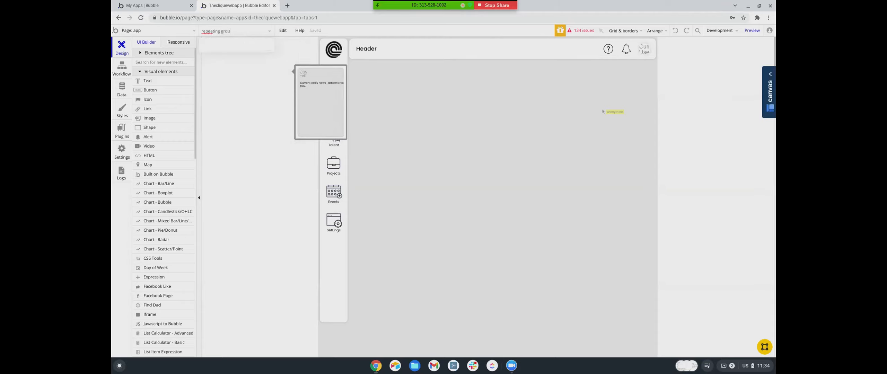
text(p brand)
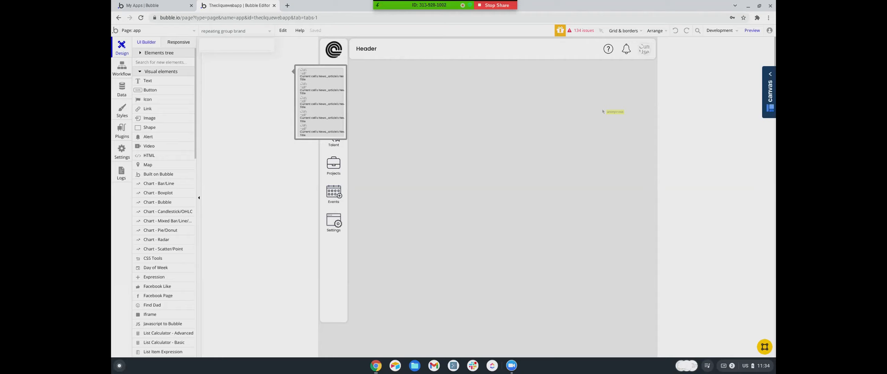
key(BackSpace)
key(BackSpace)
key(BackSpace)
key(BackSpace)
key(BackSpace)
key(BackSpace)
key(BackSpace)
key(BackSpace)
key(BackSpace)
key(BackSpace)
key(BackSpace)
text(gr)
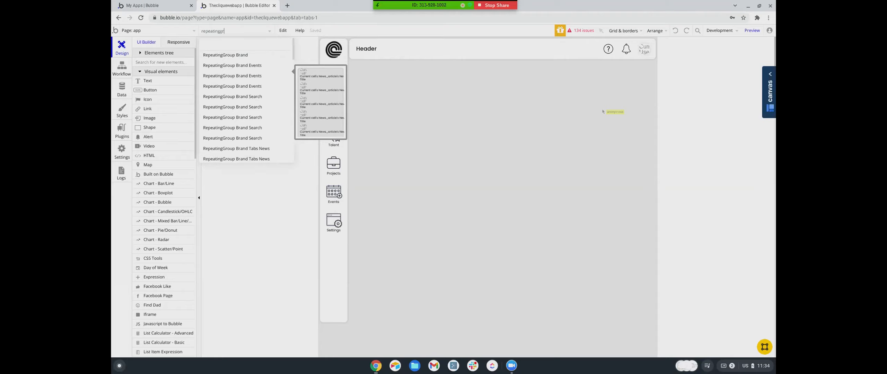
text(oup brand se)
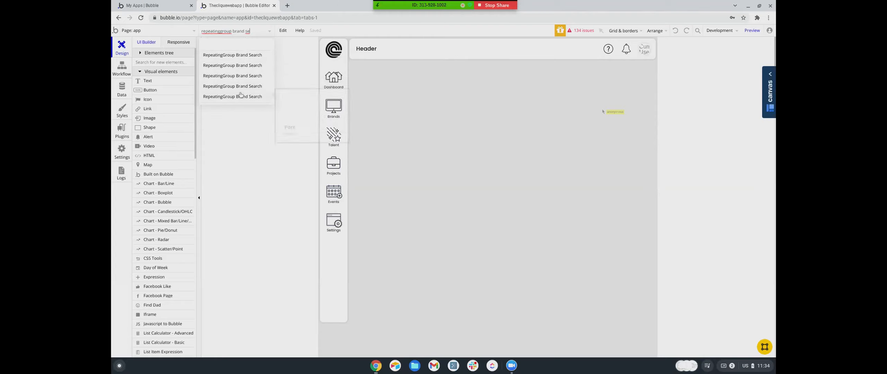
click(233, 56)
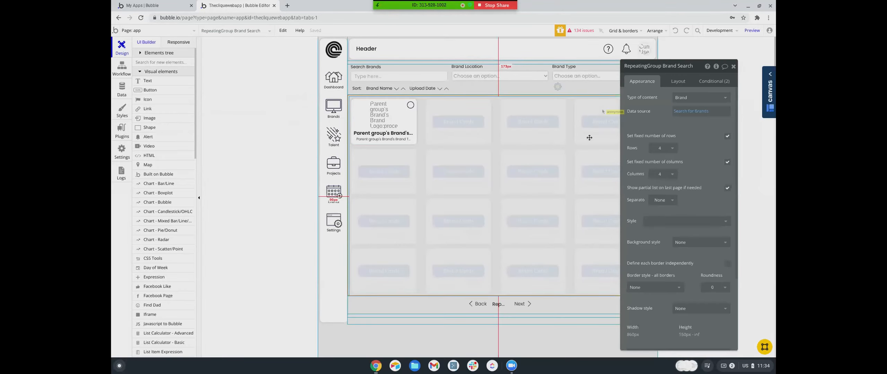
Step: Complete the second condition of RepeatingGroup Brand Search as app's Decending? is "yes"
click(719, 83)
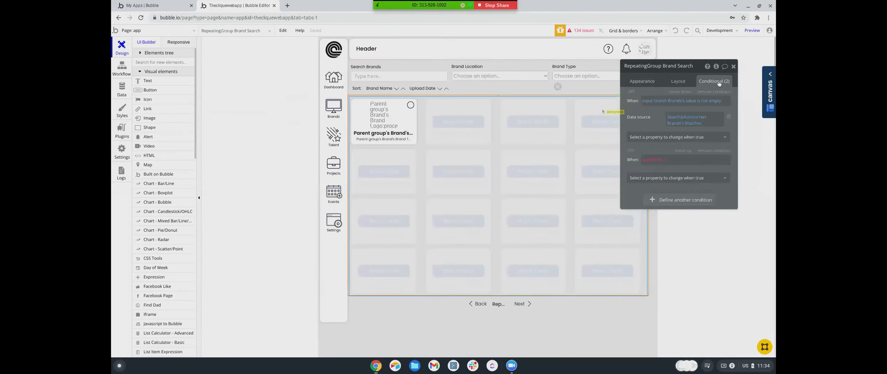
click(658, 160)
scroll(673, 222, down, 5)
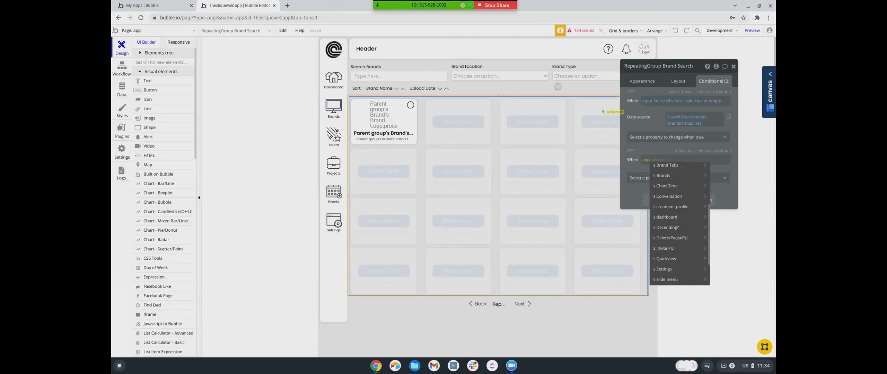
click(665, 228)
click(684, 159)
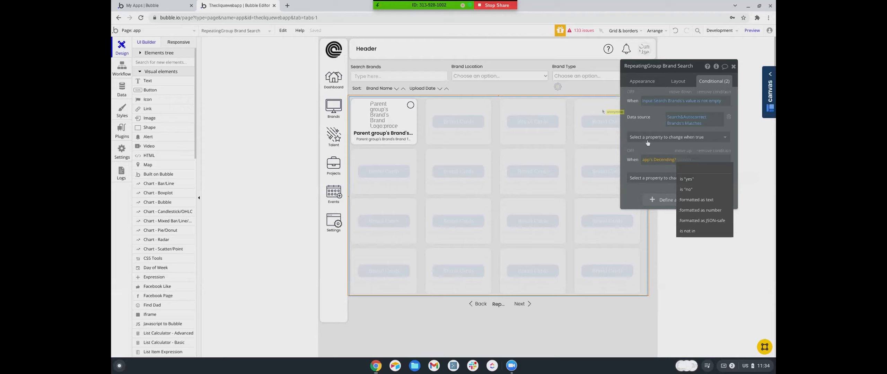
key(Return)
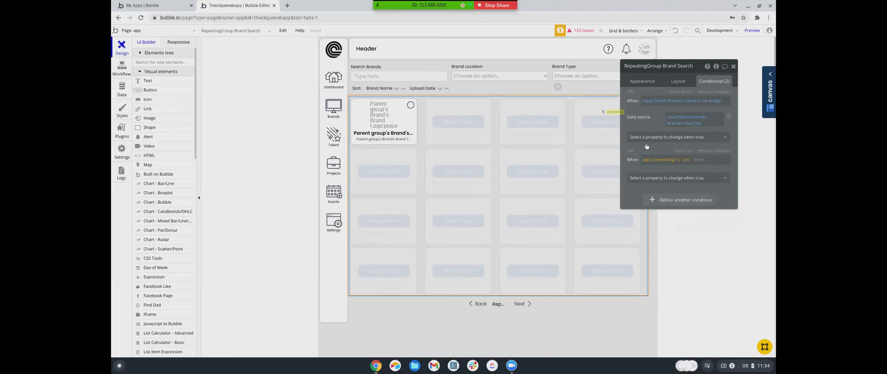
Step: Add a Data source property to the second condition, filled with a copy of the repeating group's main Search for Brands expression
click(672, 178)
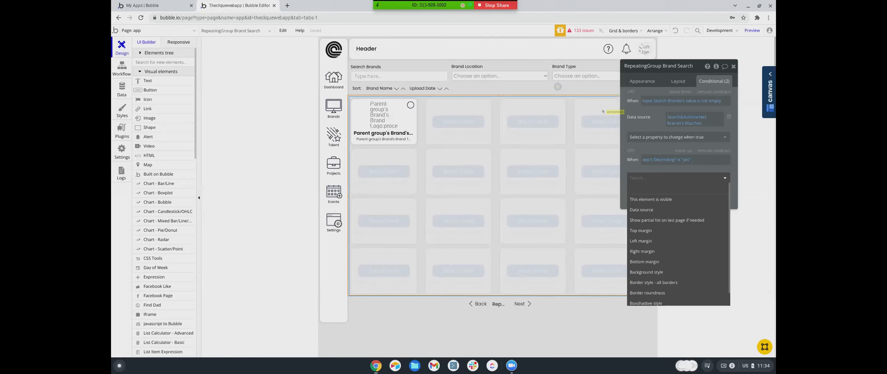
click(644, 84)
click(645, 83)
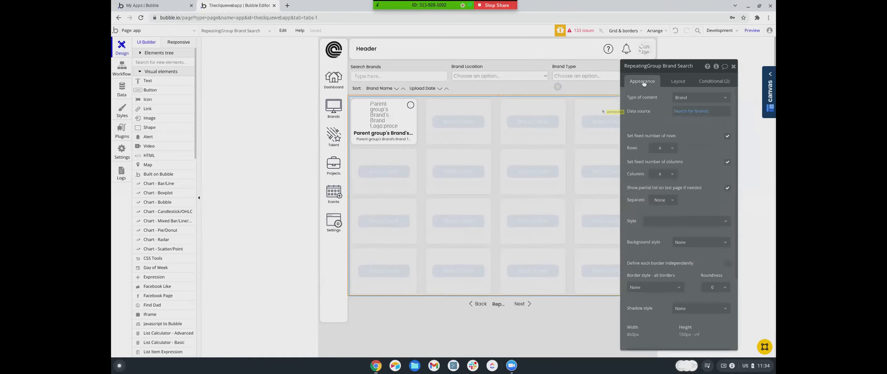
click(713, 81)
right_click(678, 178)
click(718, 167)
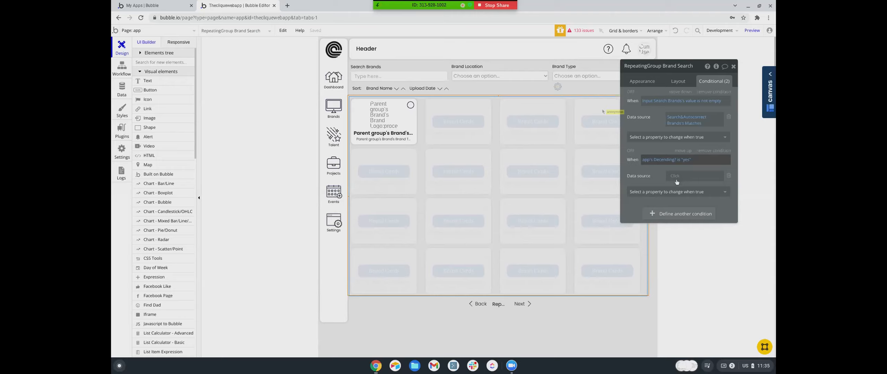
click(683, 179)
Step: Set Descending to "yes" in the second condition's Search for Brands data source
click(558, 167)
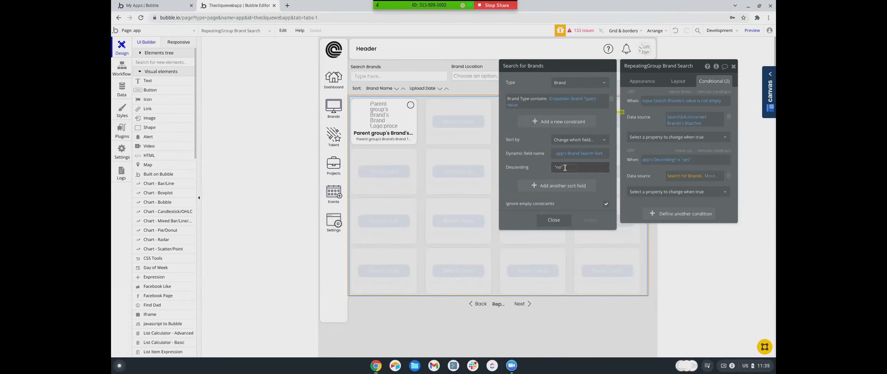
click(565, 168)
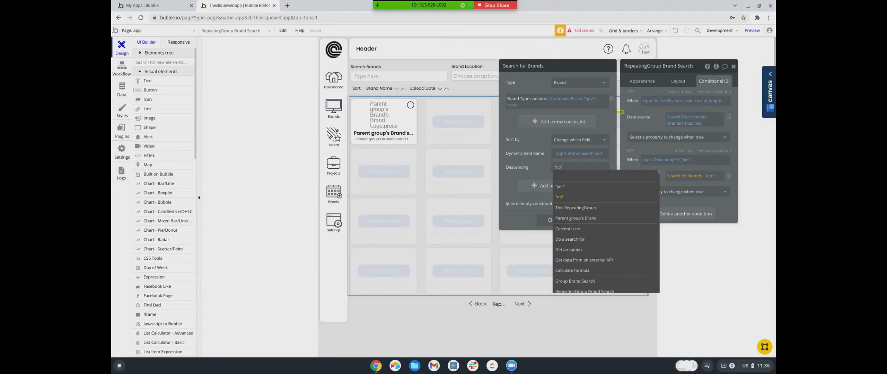
click(557, 186)
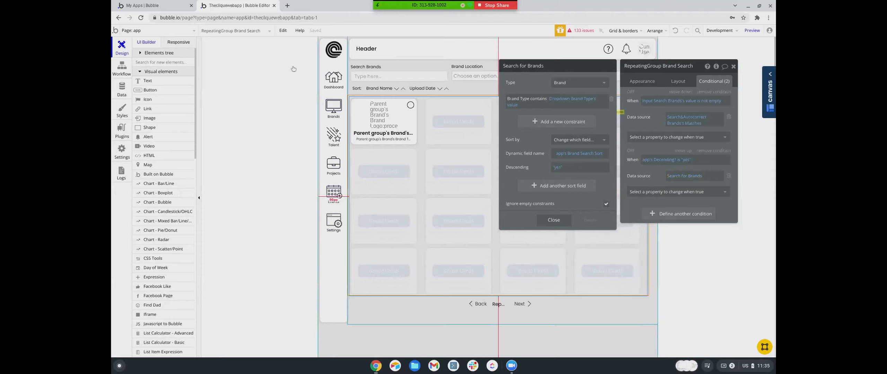
Step: Open the All Users view in the app data and run the app as the second listed user
click(122, 88)
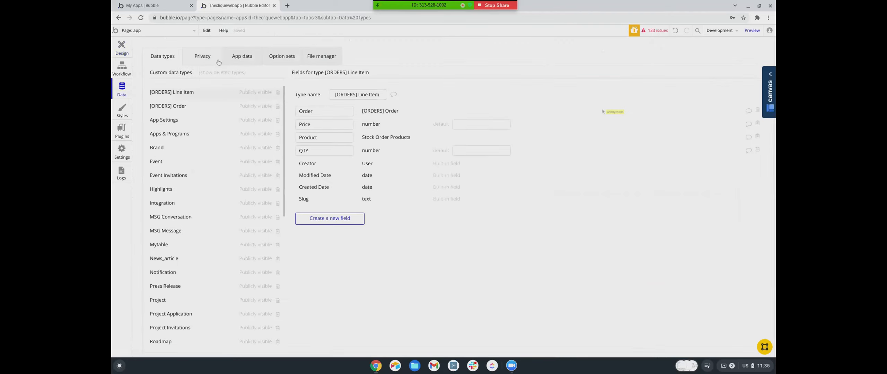
click(247, 58)
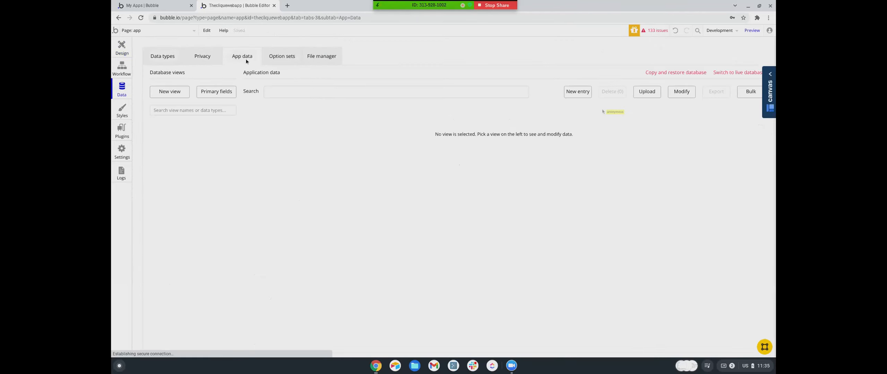
scroll(177, 174, down, 15)
click(159, 342)
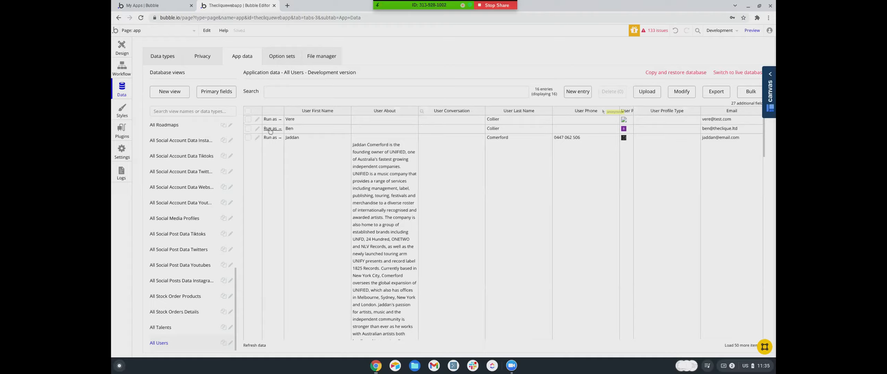
click(270, 128)
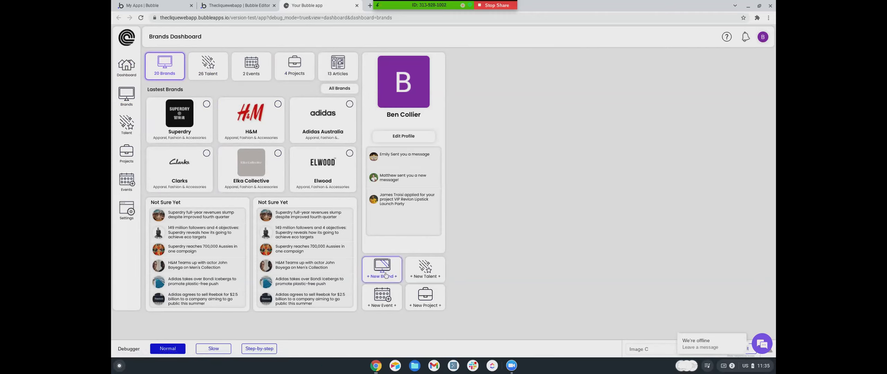
Step: Open the All Brands list in the preview and test both Brand Name sort arrows
click(347, 91)
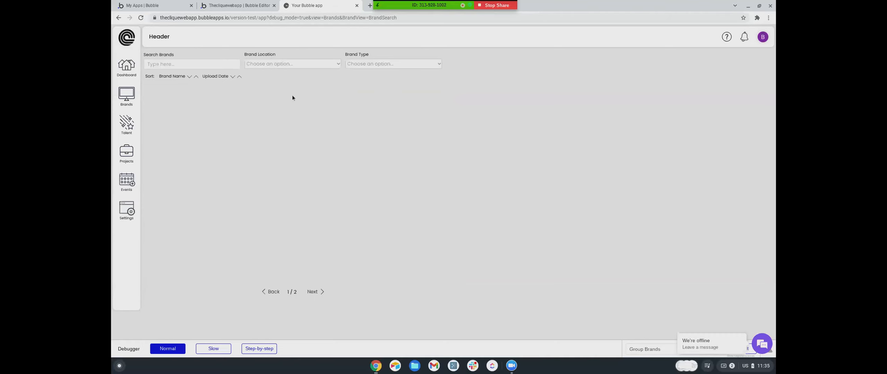
click(189, 77)
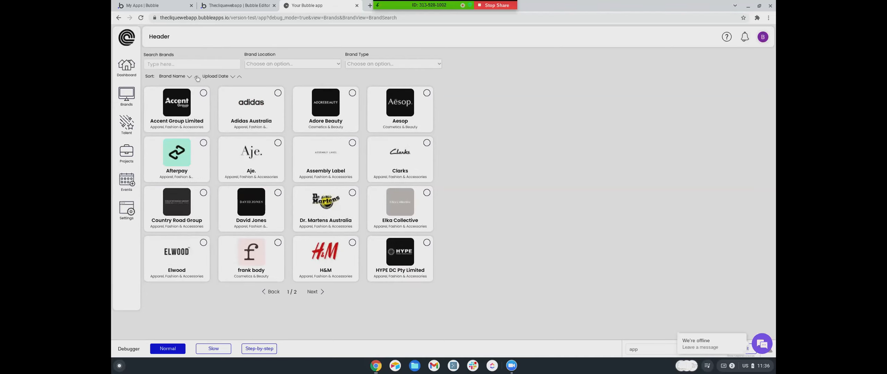
click(197, 77)
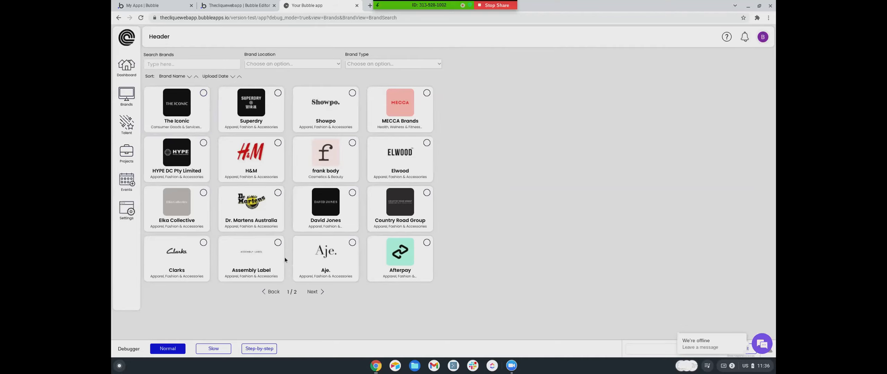
click(190, 64)
Step: Return to the editor's design view and inspect the Data source expression of the repeating group's first condition
click(142, 5)
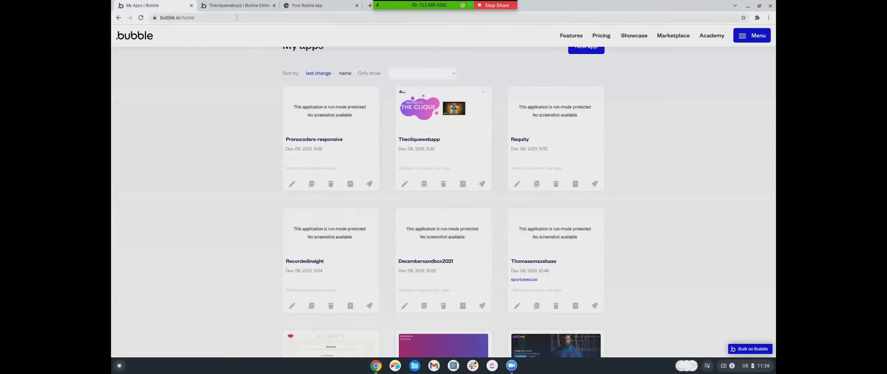
click(240, 6)
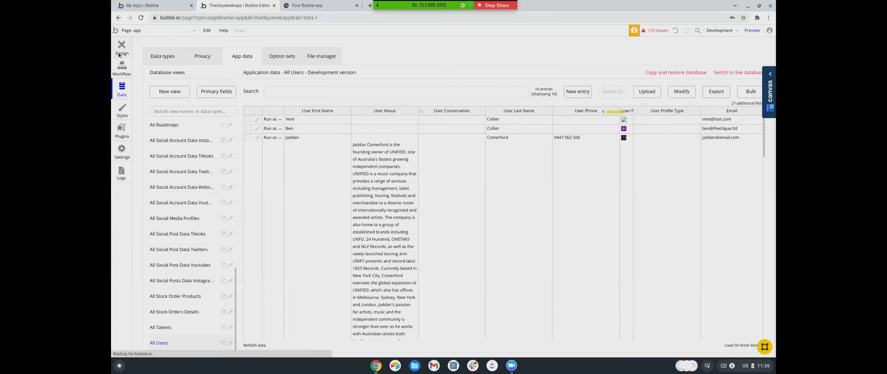
click(119, 55)
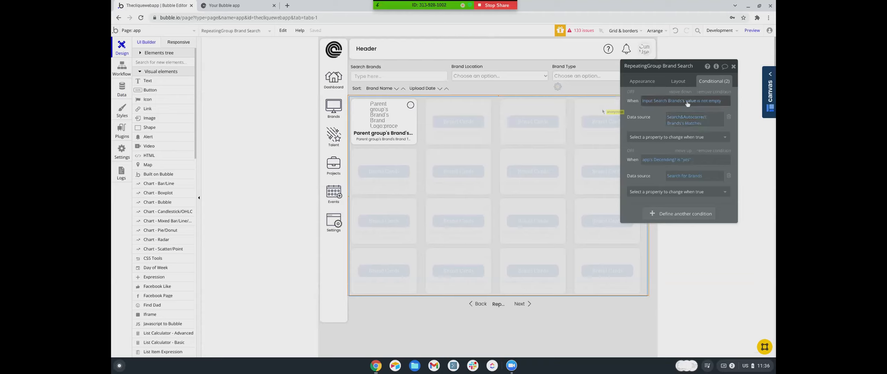
click(675, 118)
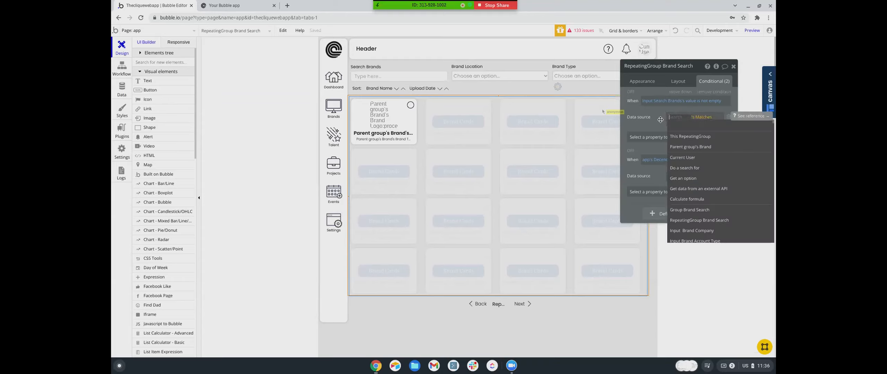
click(661, 120)
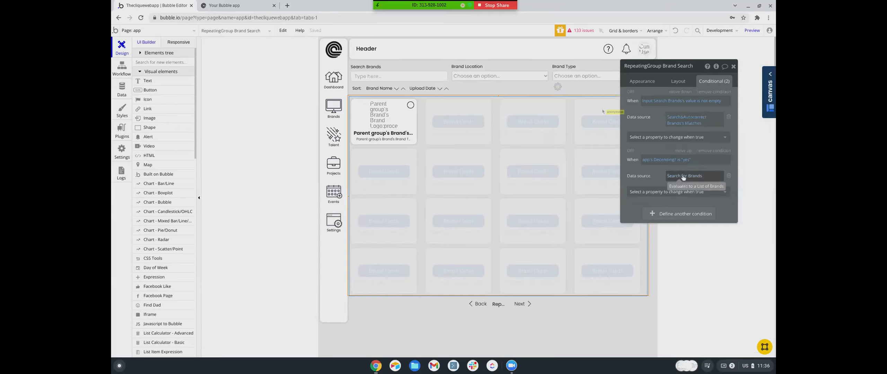
click(675, 126)
click(652, 122)
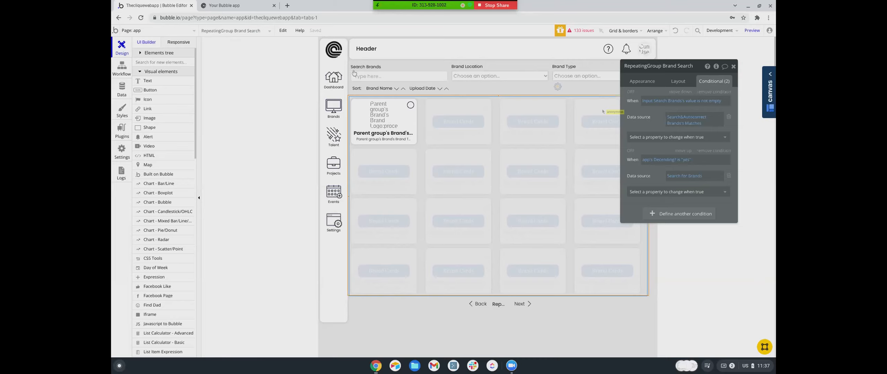
Step: Set the Search for Brands data source of Search&Autocorrect Brands to sort by "Change which field..."
click(558, 87)
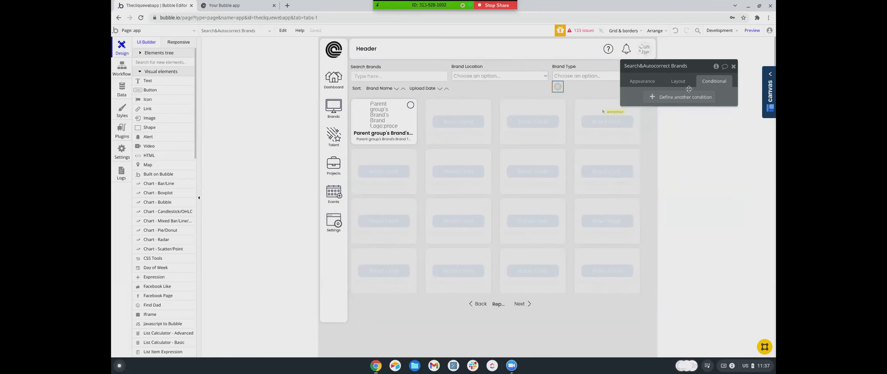
click(648, 81)
click(684, 118)
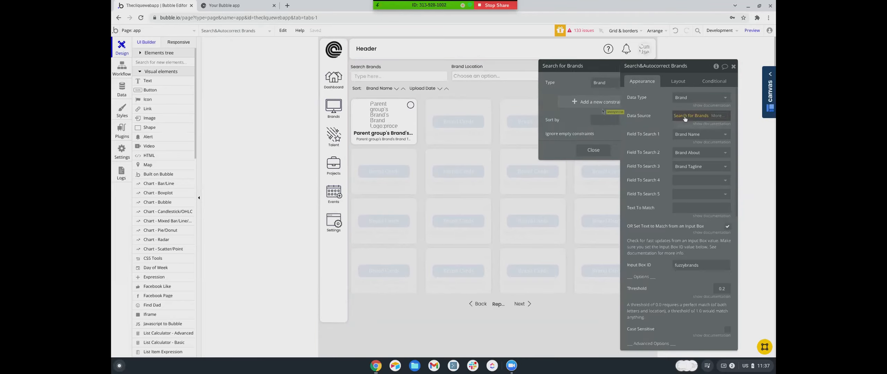
click(561, 124)
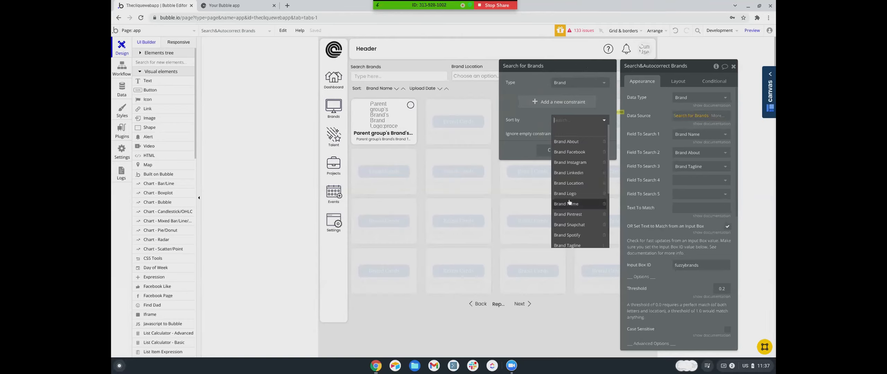
scroll(567, 205, down, 3)
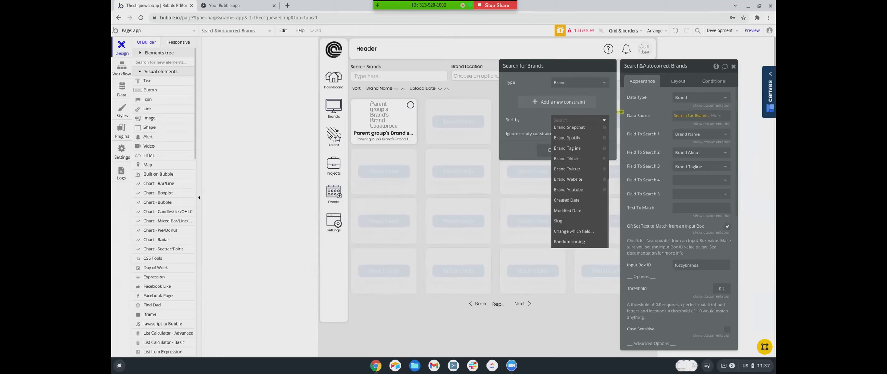
click(573, 232)
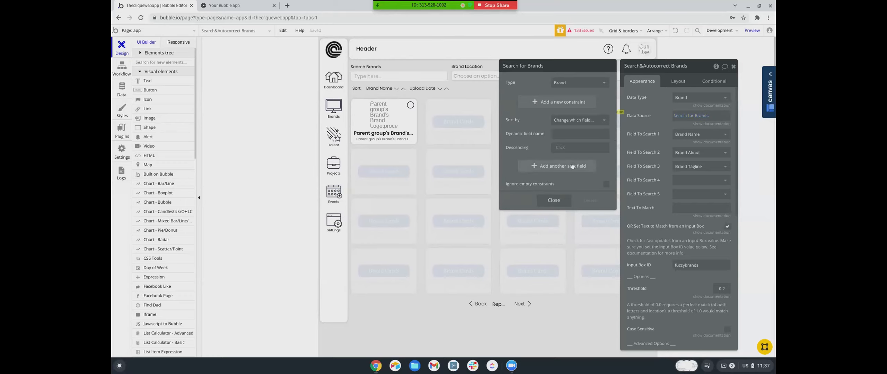
Step: Set that search's dynamic field name to app's Brand Search Sort and Descending to "no"
click(559, 133)
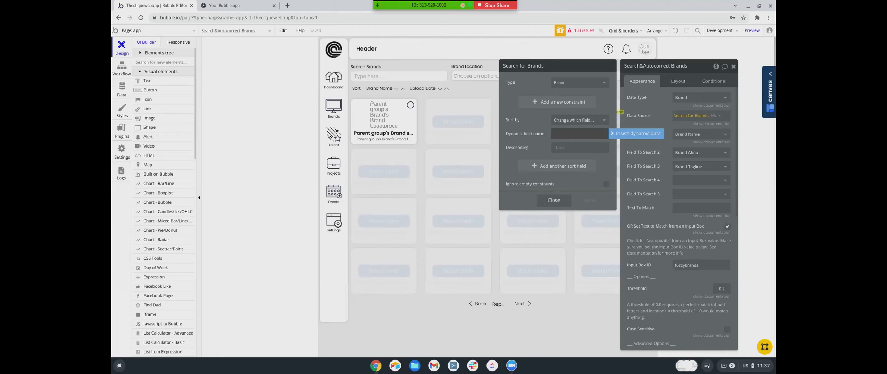
key(Return)
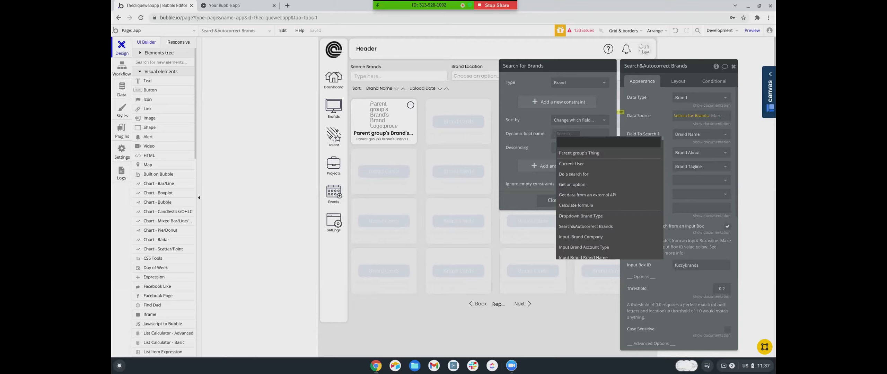
text(app)
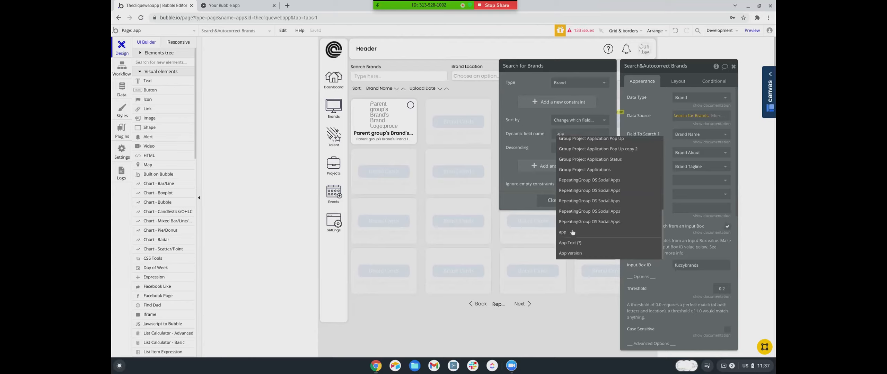
click(575, 232)
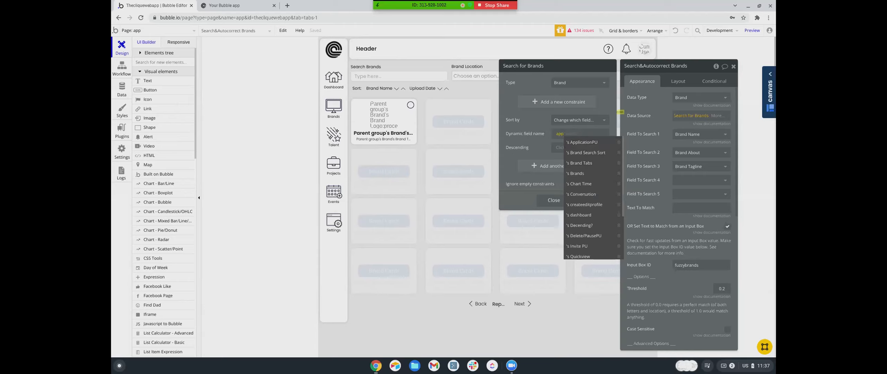
click(585, 153)
click(563, 155)
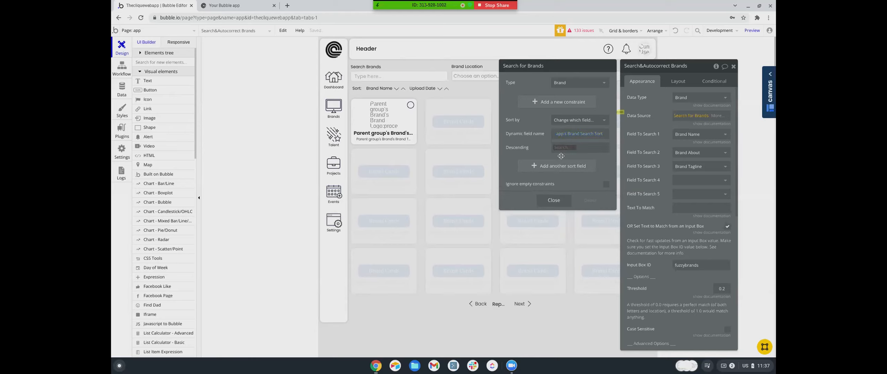
click(561, 156)
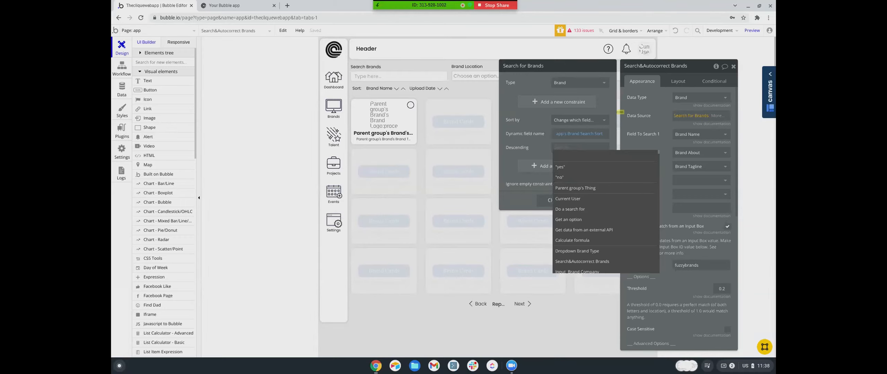
click(560, 177)
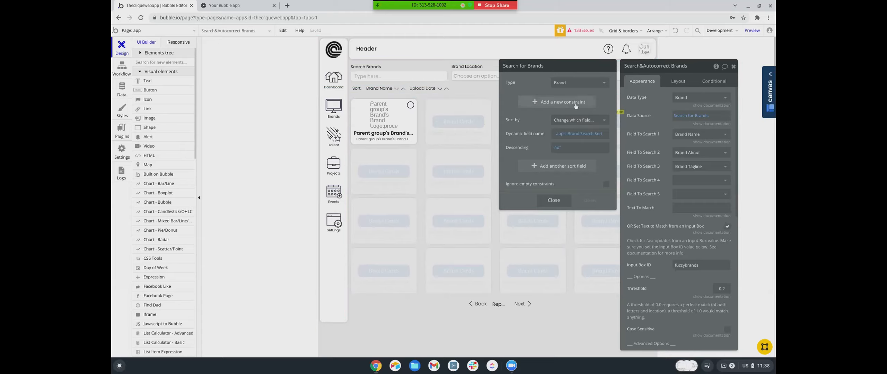
Step: Define a new condition on Search&Autocorrect Brands and copy the element's default Data Source expression for use in it
click(707, 82)
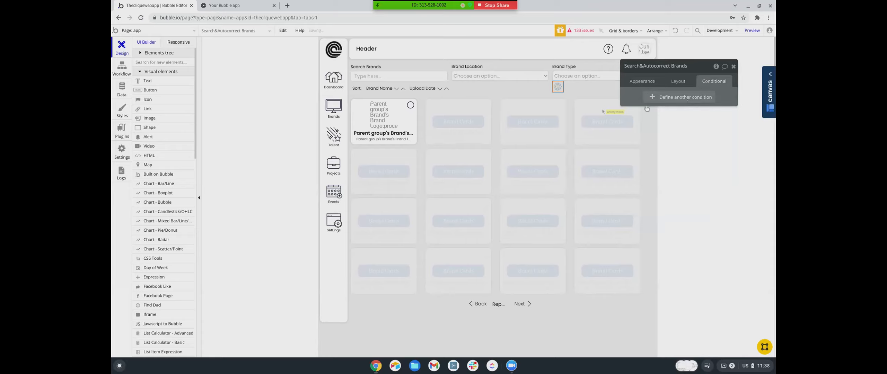
click(696, 96)
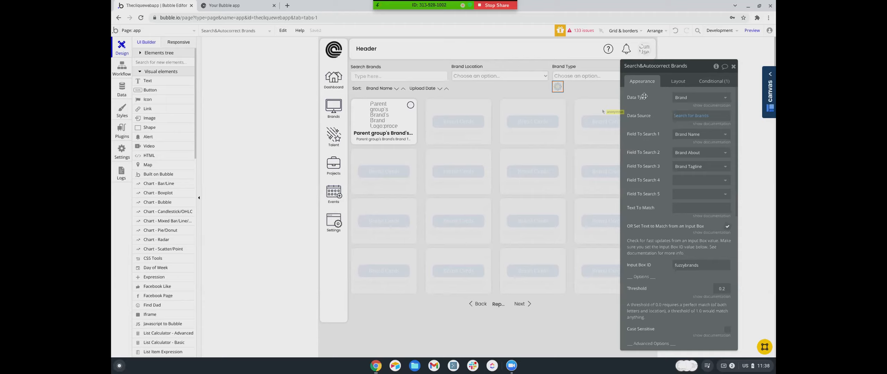
right_click(684, 116)
click(729, 98)
click(724, 86)
right_click(692, 101)
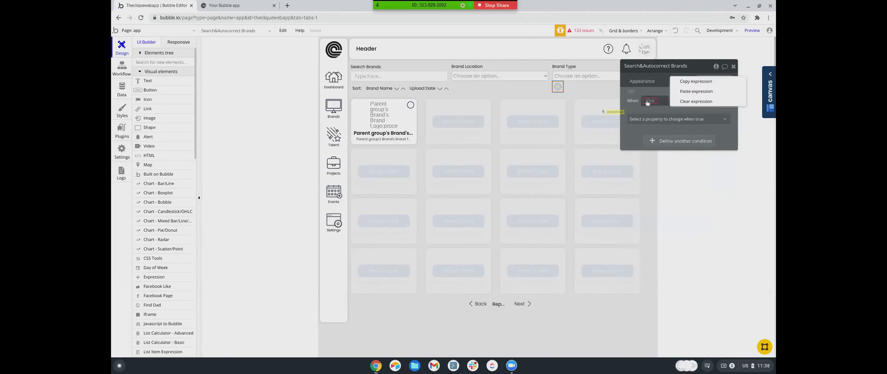
click(694, 93)
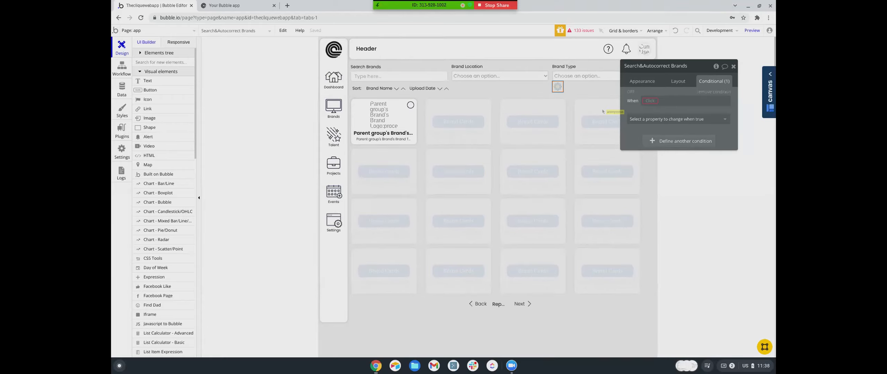
right_click(668, 104)
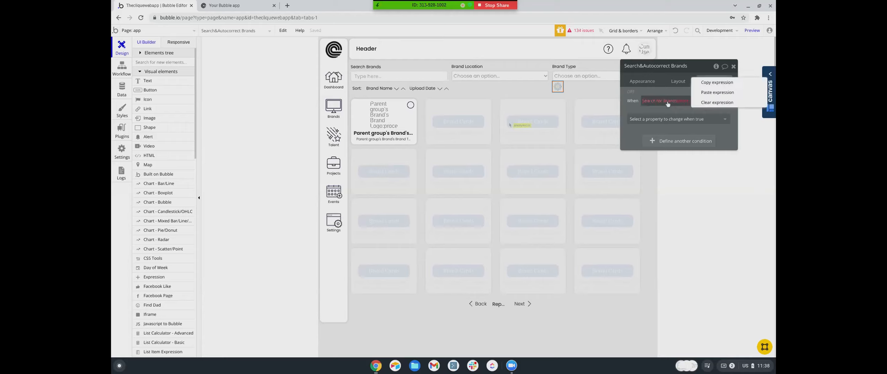
click(702, 103)
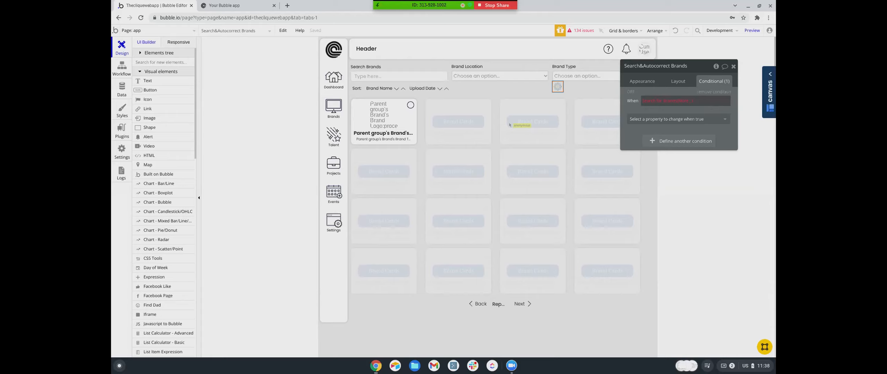
Step: Make the new condition change the Data Source and paste the copied Search for Brands expression into it
click(678, 119)
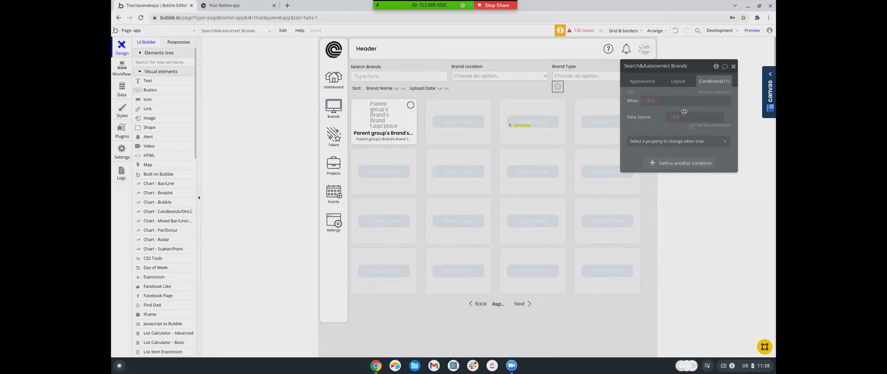
right_click(680, 117)
click(716, 109)
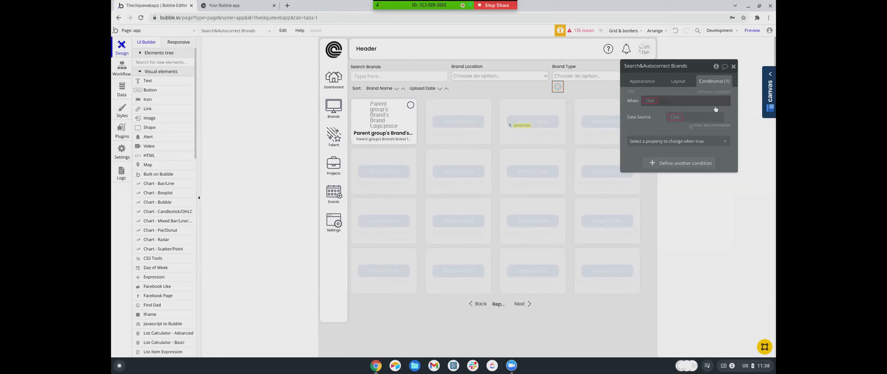
click(650, 102)
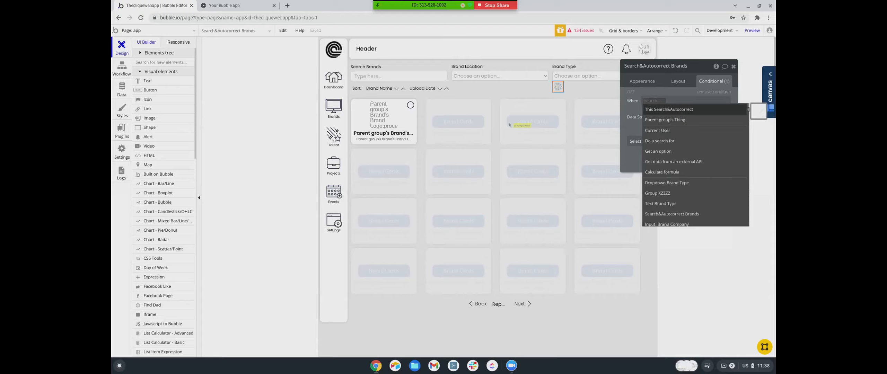
Step: Examine the app's server logs and its capacity, workflow run and page view charts for the last 24 hours
click(121, 174)
click(206, 62)
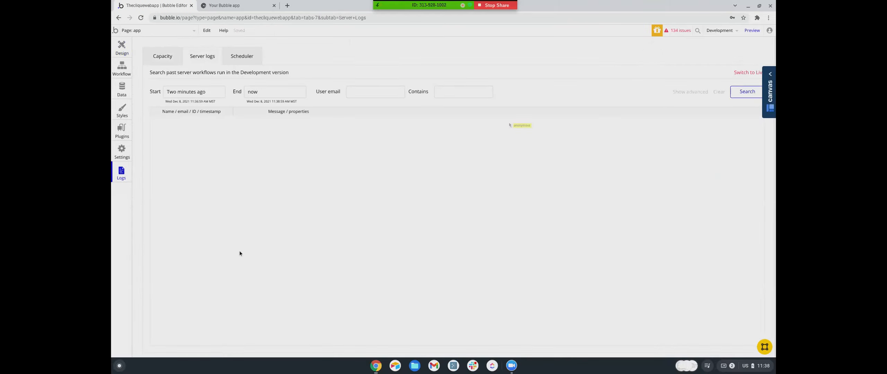
click(165, 62)
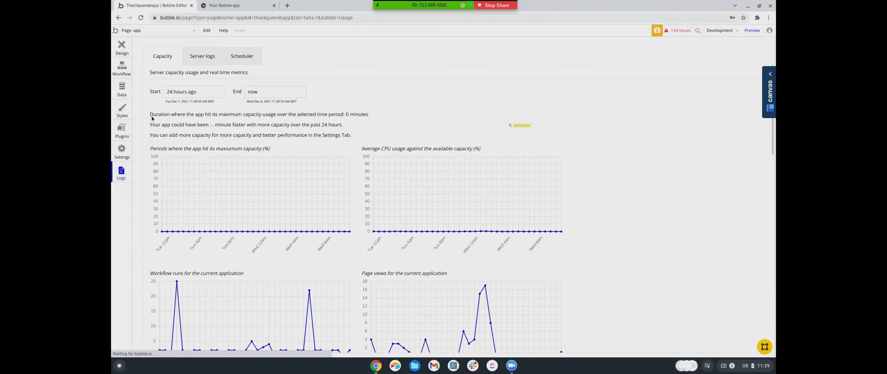
scroll(217, 210, down, 3)
scroll(218, 208, up, 3)
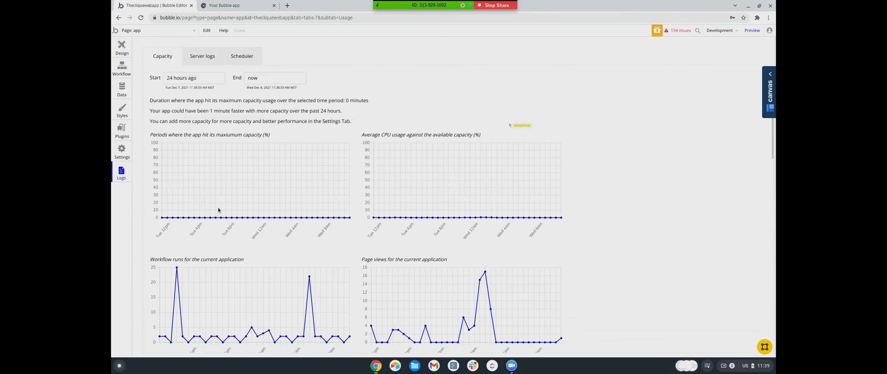
scroll(219, 210, down, 1)
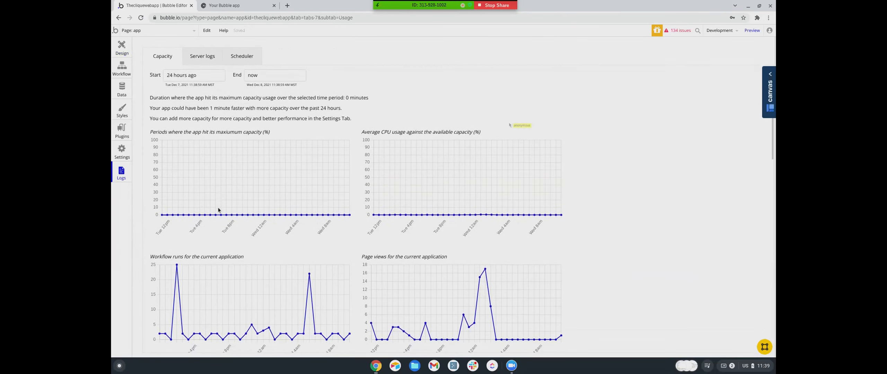
scroll(344, 246, down, 5)
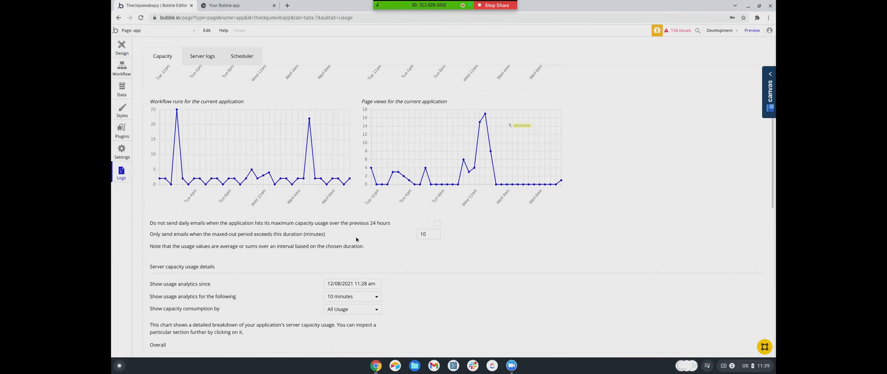
scroll(356, 239, down, 1)
scroll(356, 239, up, 2)
scroll(357, 239, up, 4)
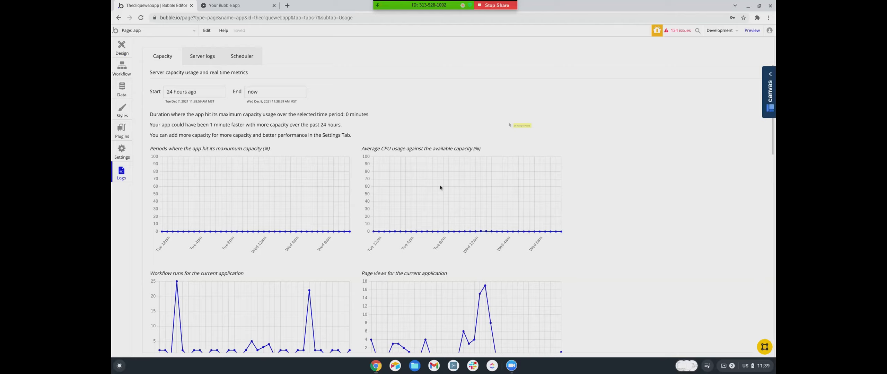
Step: Return to the design view and set the condition of Search&Autocorrect Brands to app's Decending? is "yes"
click(122, 46)
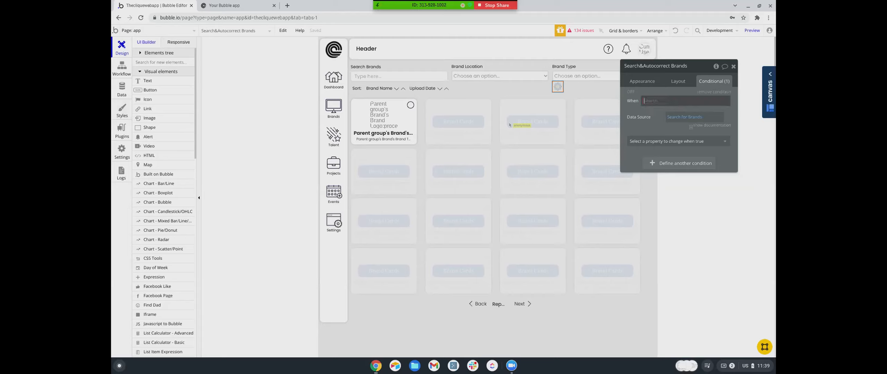
text(app)
scroll(668, 138, down, 5)
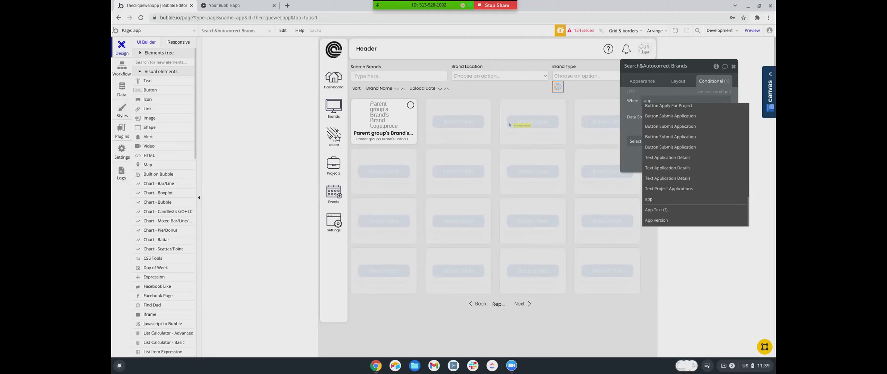
click(649, 199)
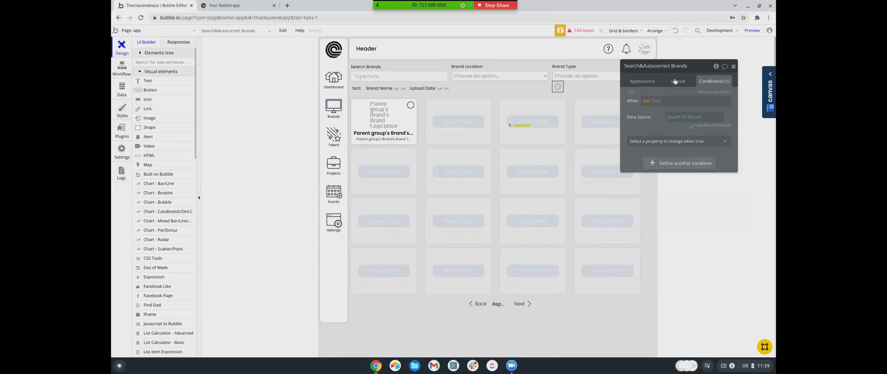
click(658, 100)
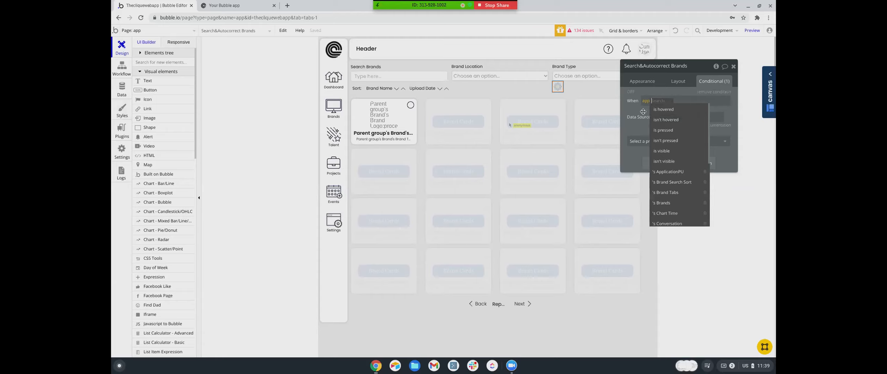
scroll(674, 152, down, 3)
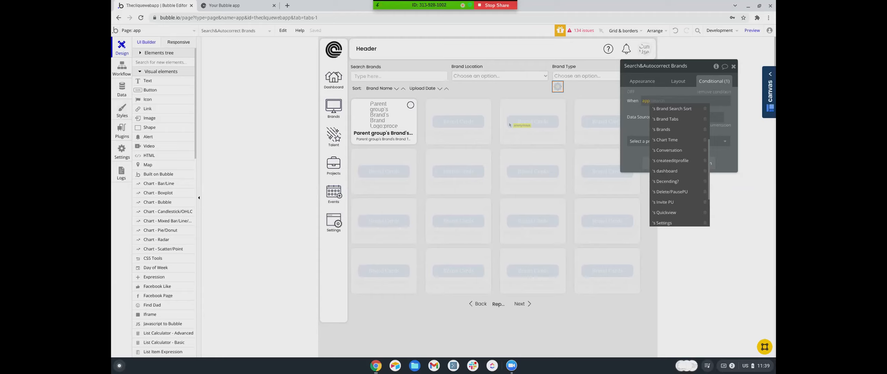
click(665, 181)
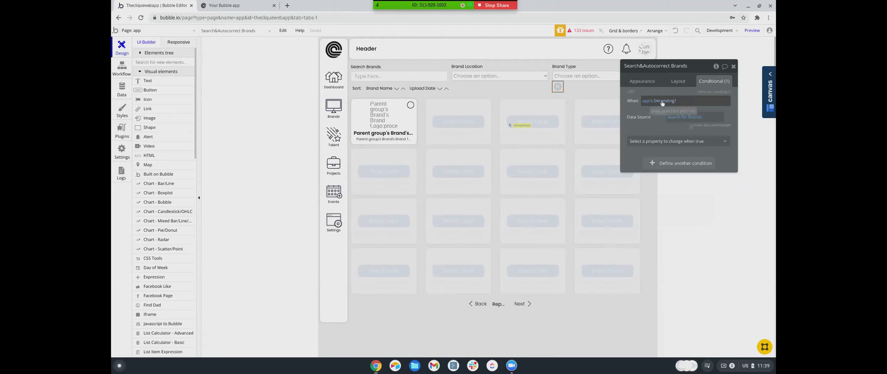
click(683, 101)
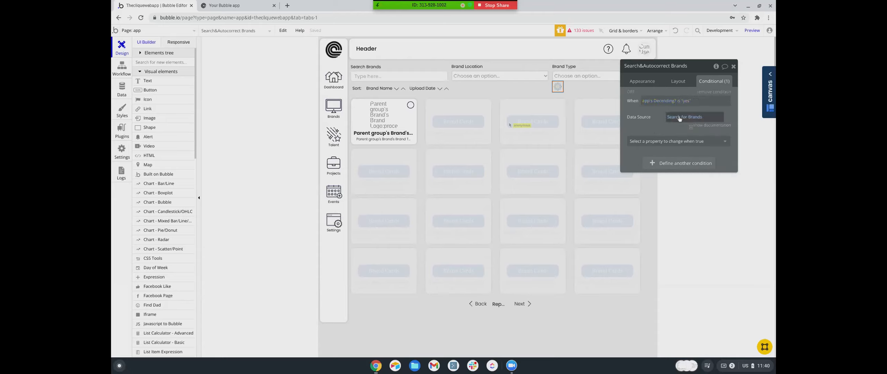
Step: Set Descending to "yes" in the Search for Brands used as the condition's Data Source
click(681, 118)
click(556, 148)
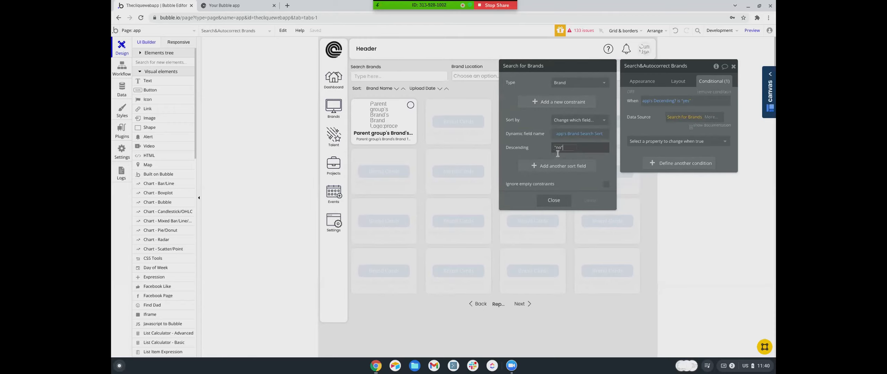
click(558, 151)
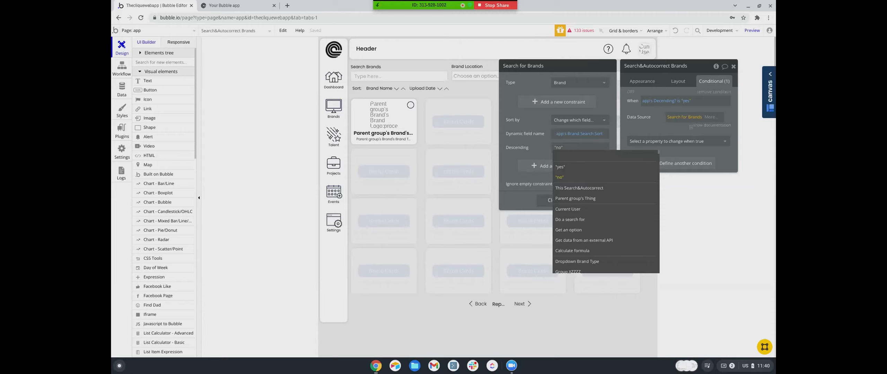
click(561, 167)
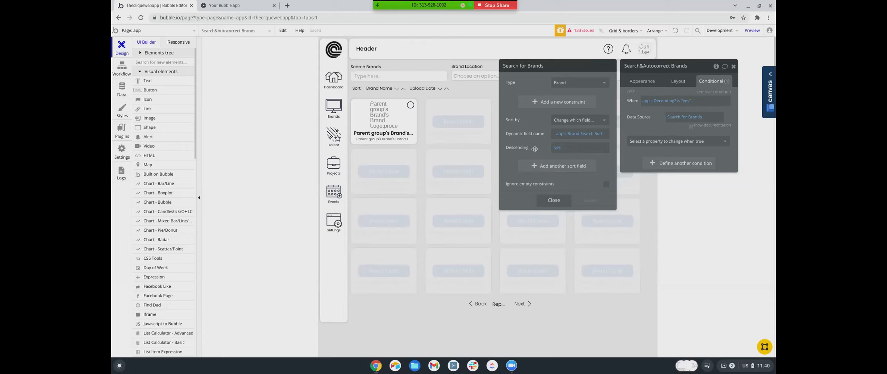
Step: Review the default properties of Search&Autocorrect Brands and the app's custom data types
click(641, 82)
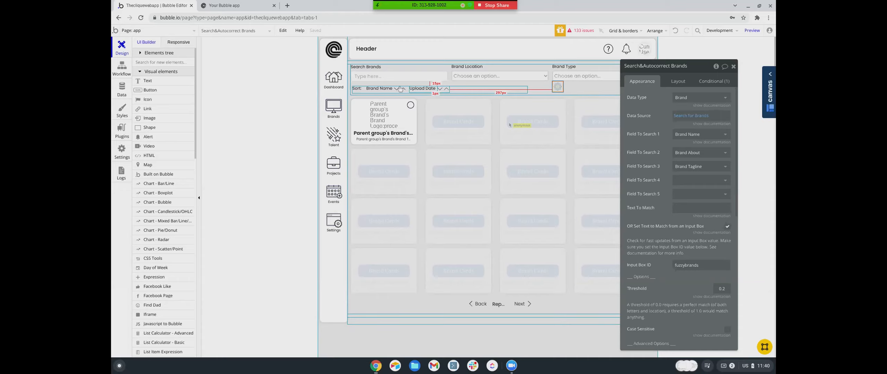
click(122, 94)
click(166, 56)
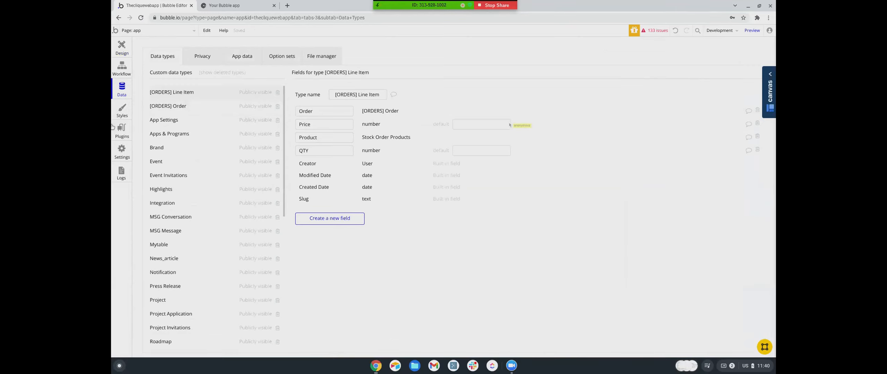
click(116, 52)
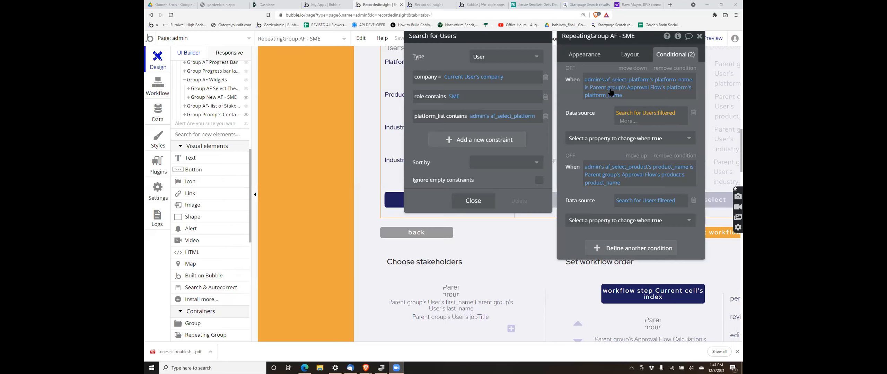
Step: Inspect the Search for Users constraints and advanced list filter in the first condition's data source of RepeatingGroup AF - SME
mouse_move(638, 92)
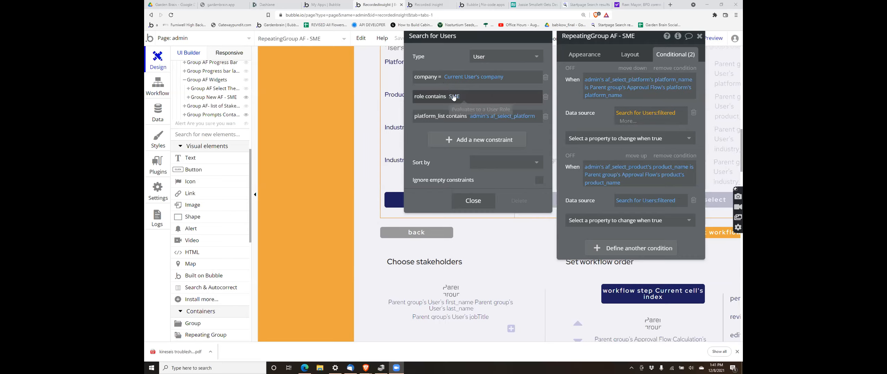
click(666, 113)
click(666, 114)
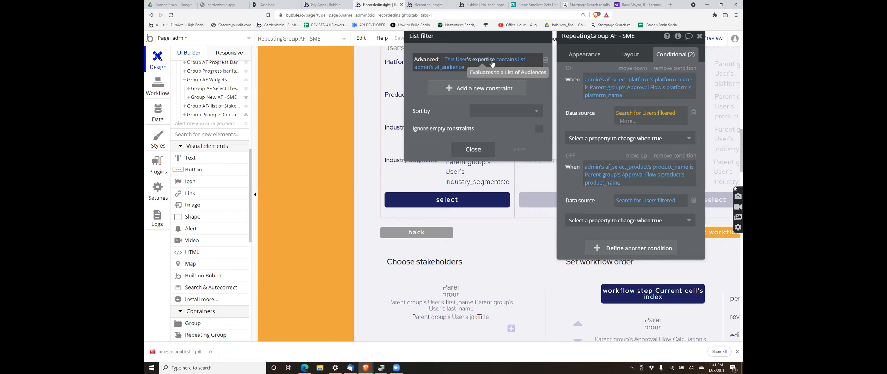
click(476, 149)
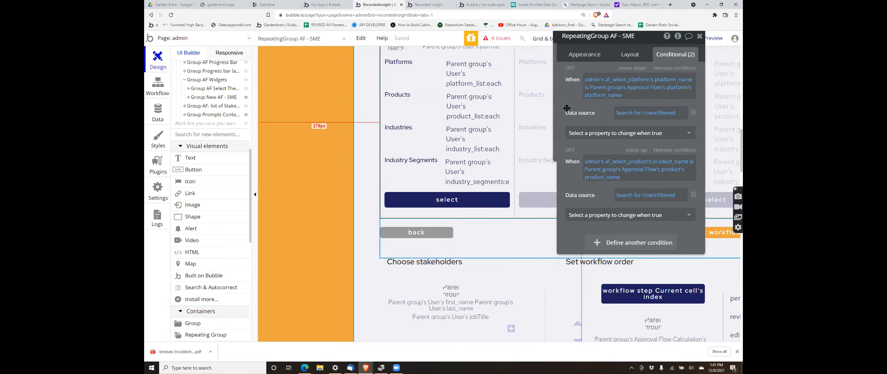
click(623, 113)
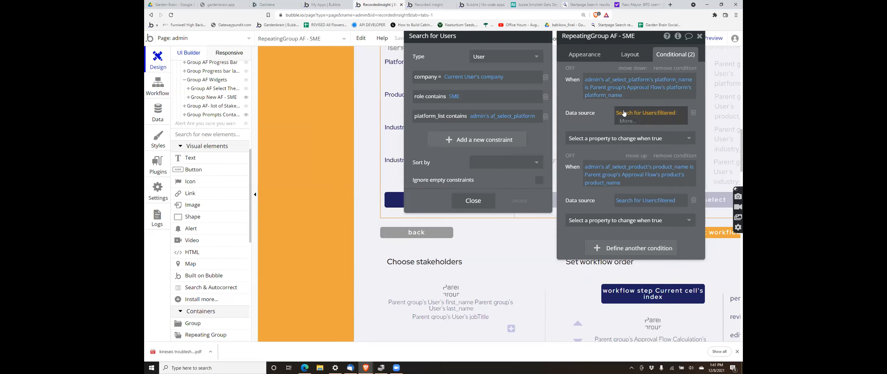
click(662, 114)
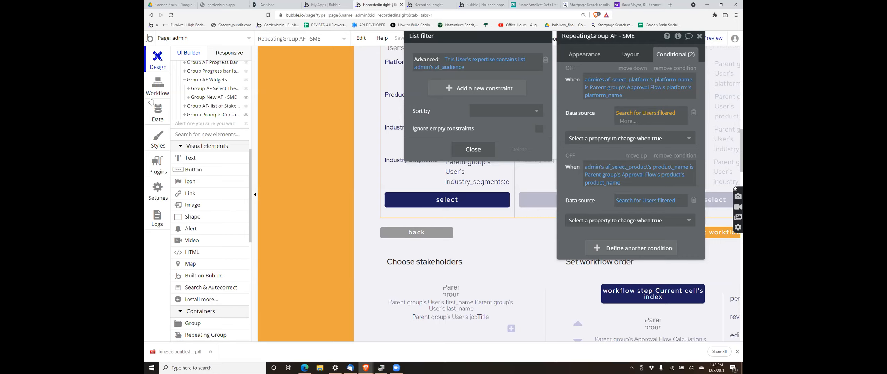
Step: Inspect the options defined in the Audience option set in the app's data section
click(158, 112)
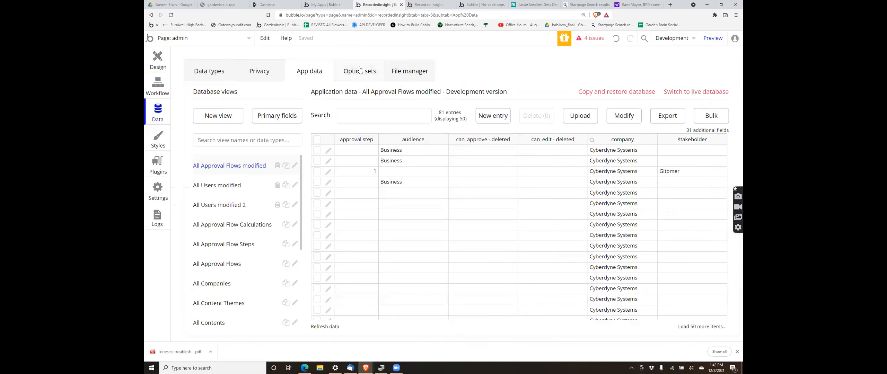
click(360, 71)
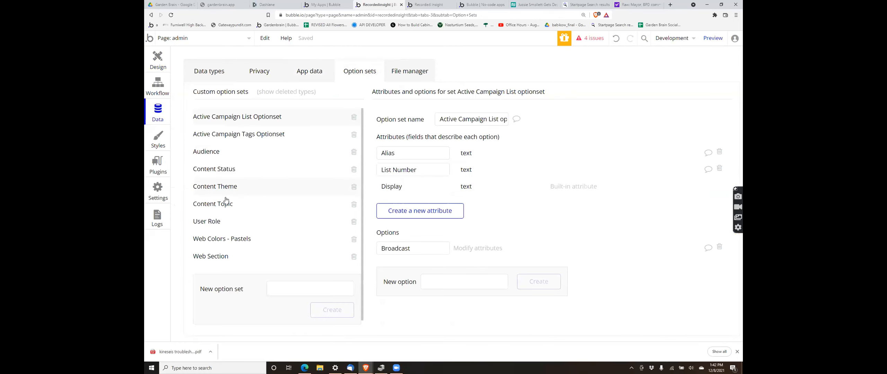
click(216, 155)
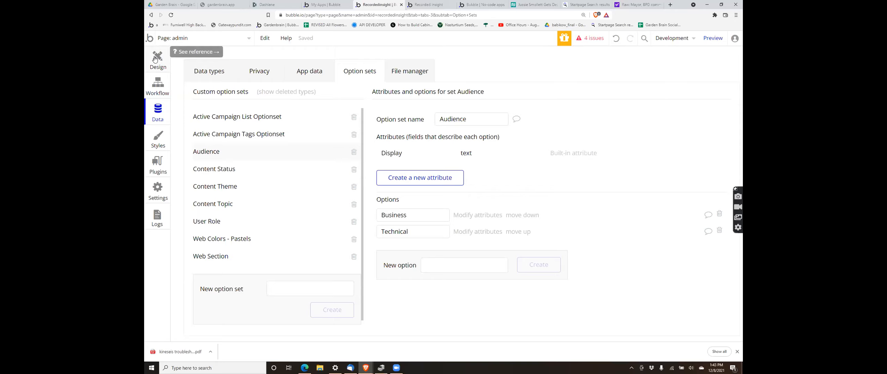
click(434, 263)
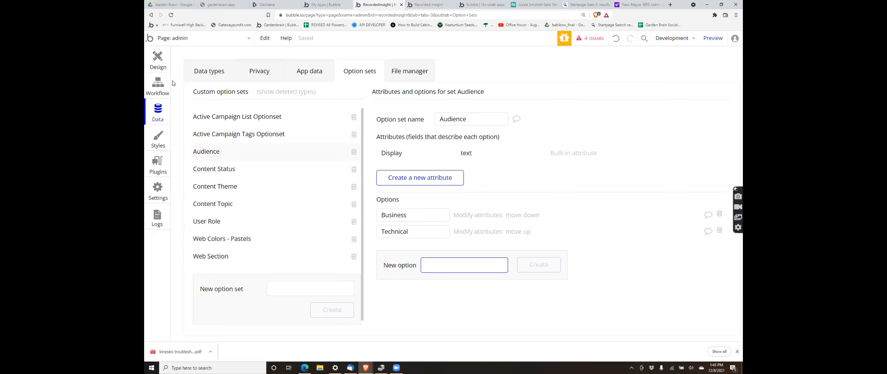
Step: Return to the design view and compare the list filter in RepeatingGroup AF - SME's first condition with the page's Choose SME expertise buttons
click(158, 64)
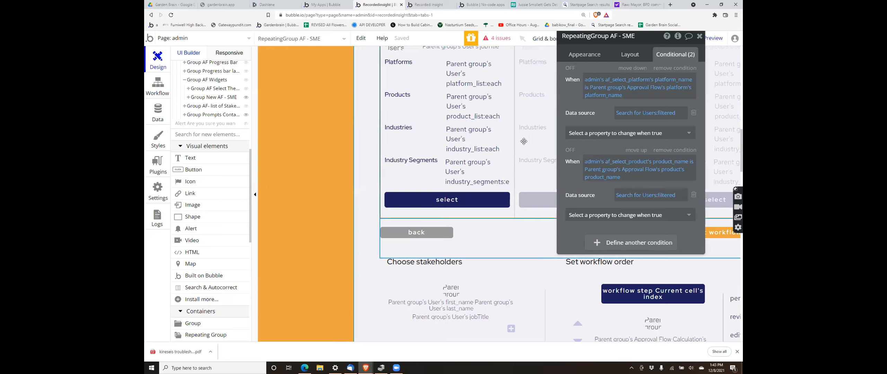
click(669, 114)
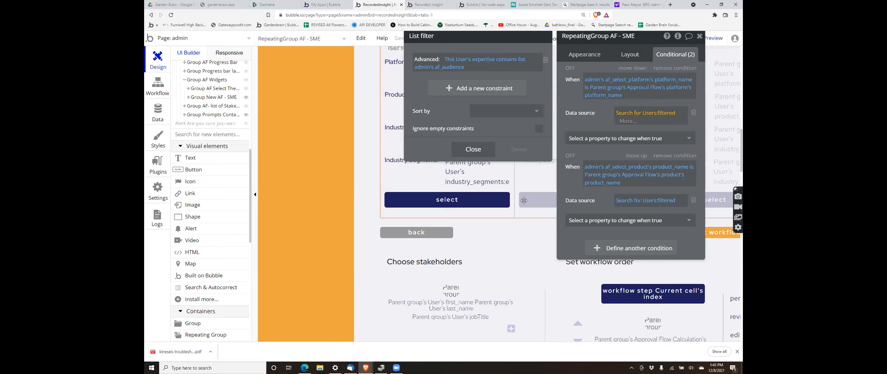
scroll(524, 201, up, 5)
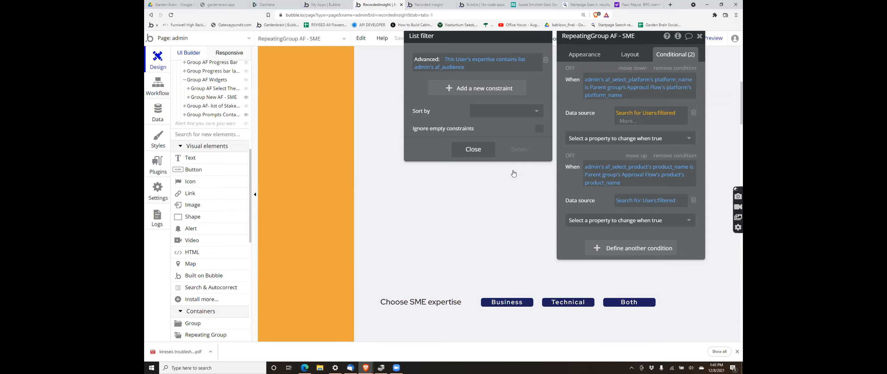
scroll(513, 181, down, 5)
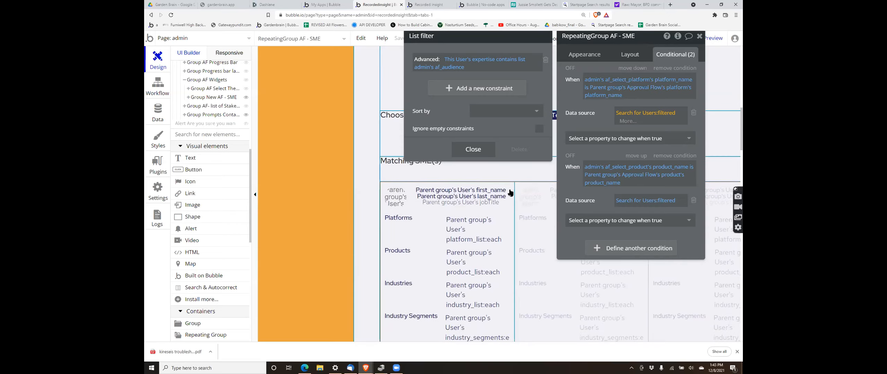
scroll(511, 193, up, 5)
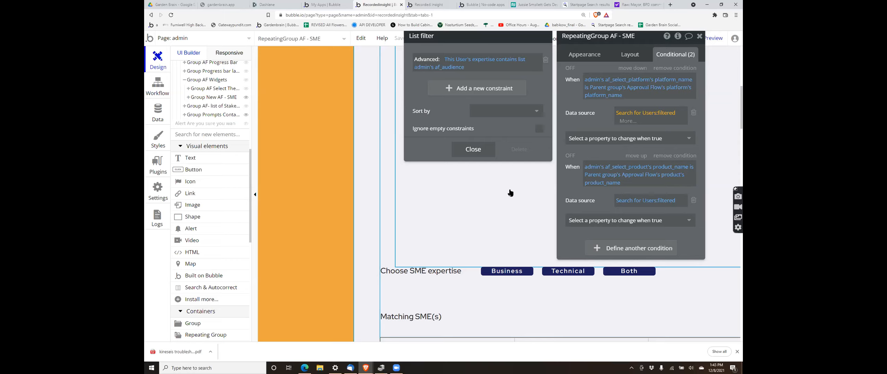
scroll(510, 193, up, 10)
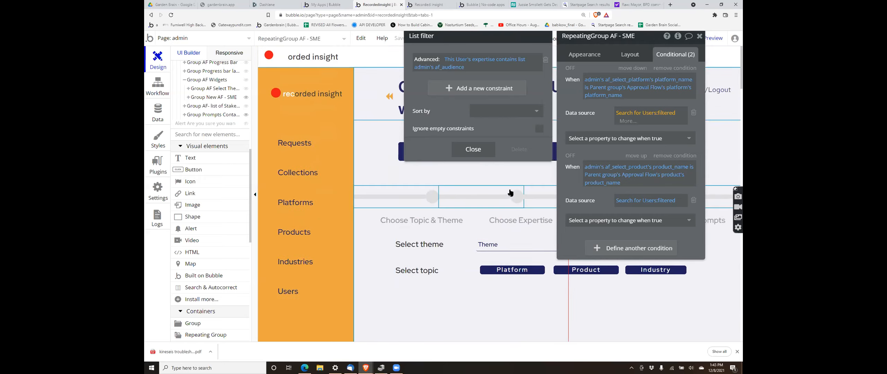
scroll(510, 192, down, 2)
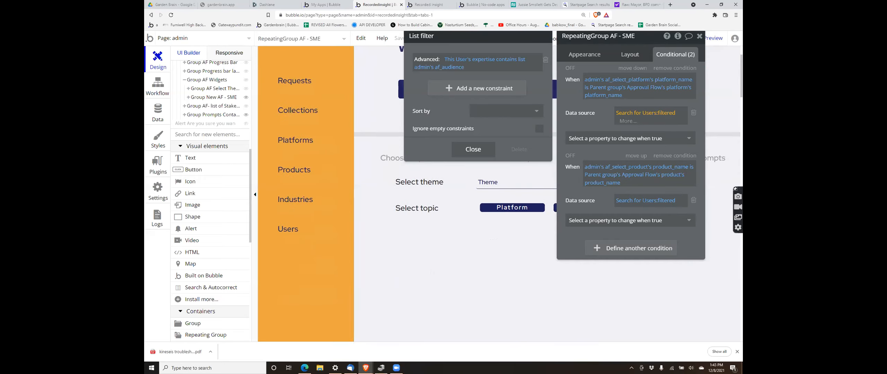
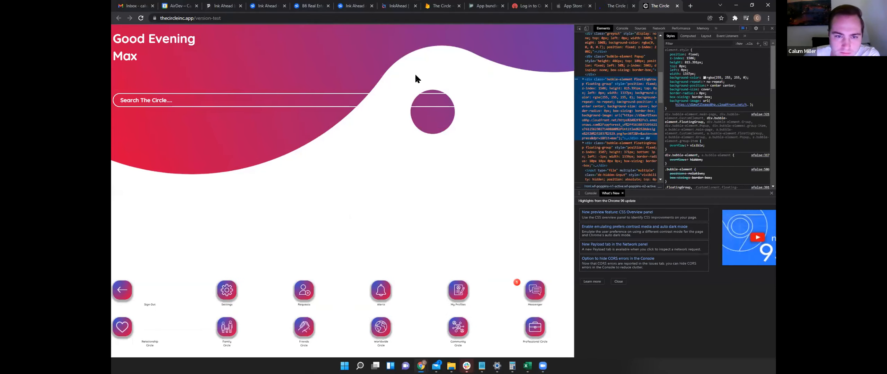
Step: Switch to The Circle app's page, emulate a phone-sized device for it and open the Worldwide Circle
key(ctrl+shift+m)
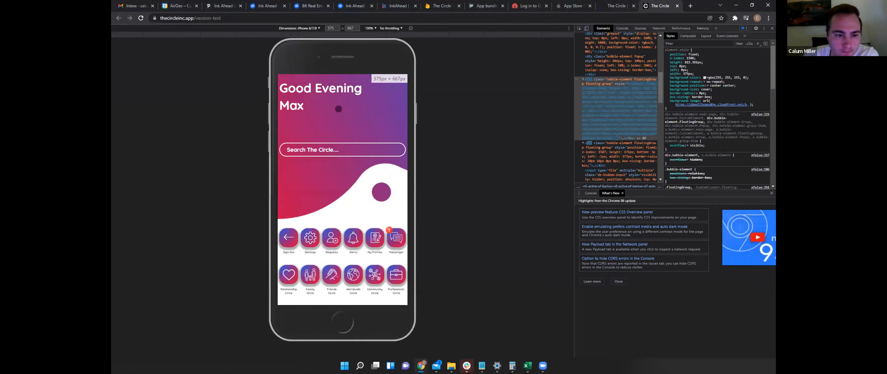
click(353, 274)
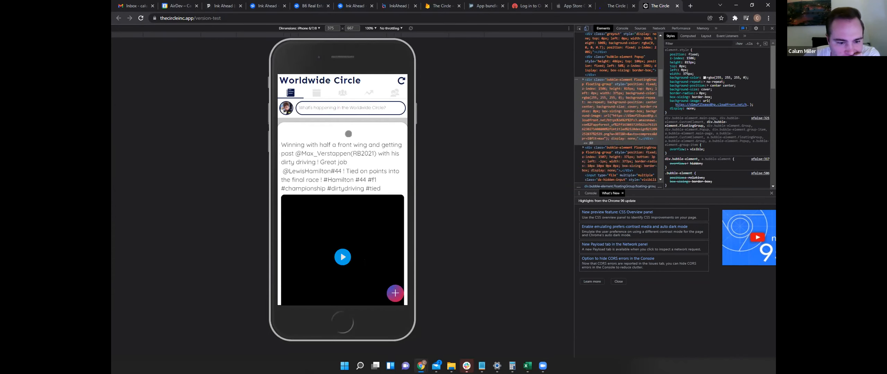
Step: Switch between the photos attached to the race post in the Worldwide Circle feed
scroll(323, 150, down, 3)
click(359, 235)
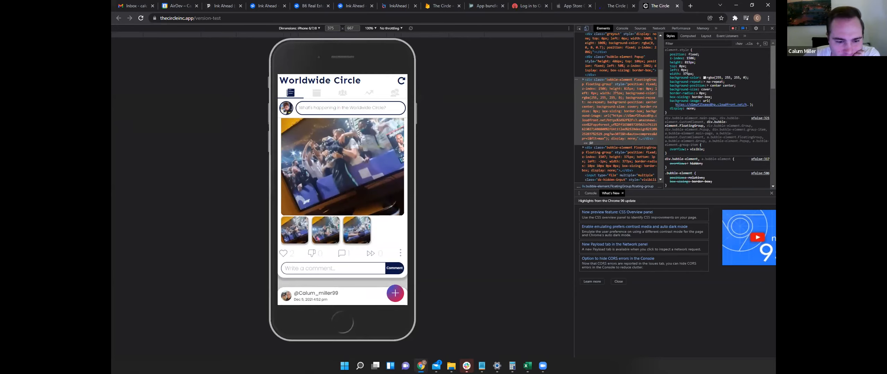
click(290, 237)
scroll(309, 224, up, 2)
scroll(300, 120, down, 10)
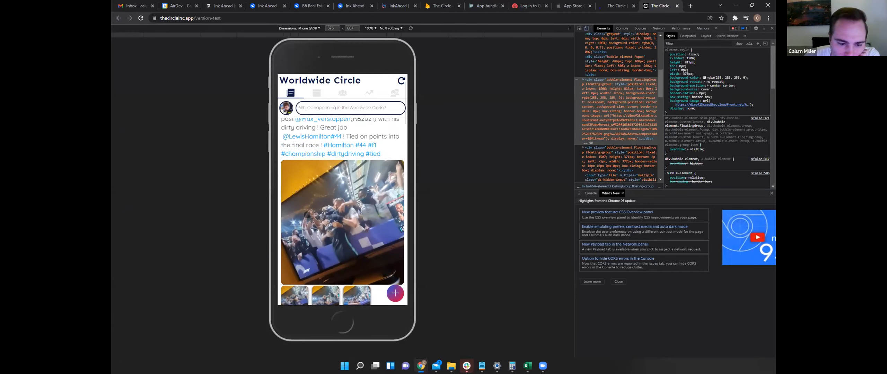
Step: Toggle the like on the feed post showing the race car photo
scroll(316, 206, down, 1)
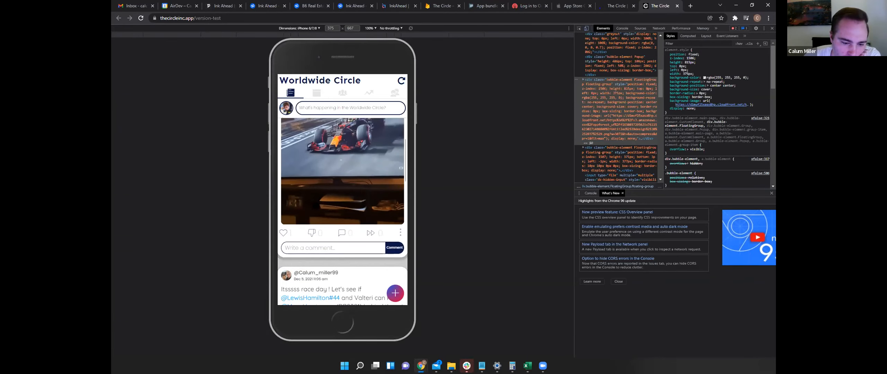
scroll(295, 242, up, 1)
click(283, 267)
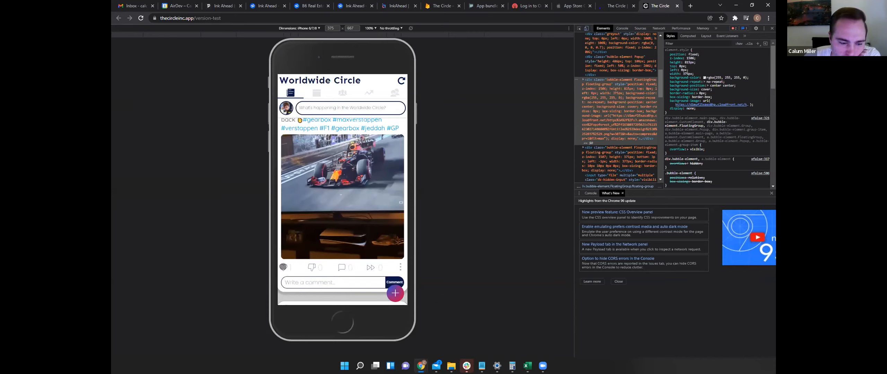
Step: Find the Testing 1234 post in the feed and preview its video and photo thumbnails in the main viewer
scroll(299, 120, down, 15)
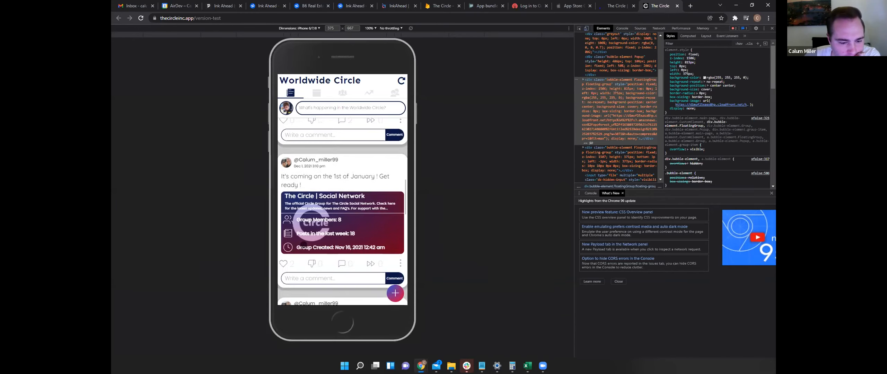
scroll(306, 252, down, 6)
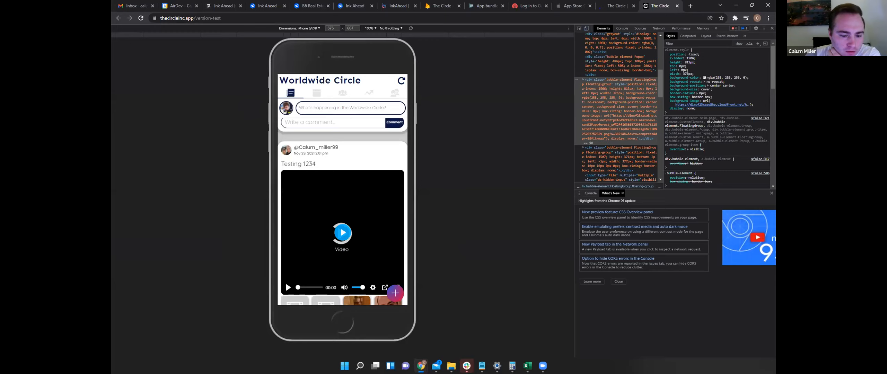
scroll(343, 212, down, 1)
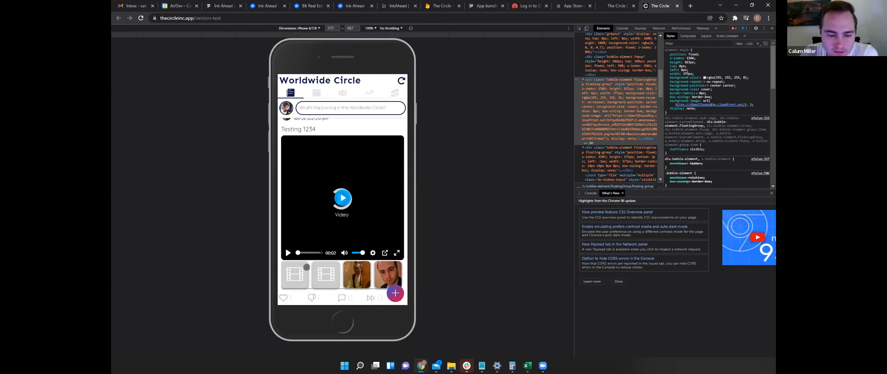
click(325, 273)
click(348, 272)
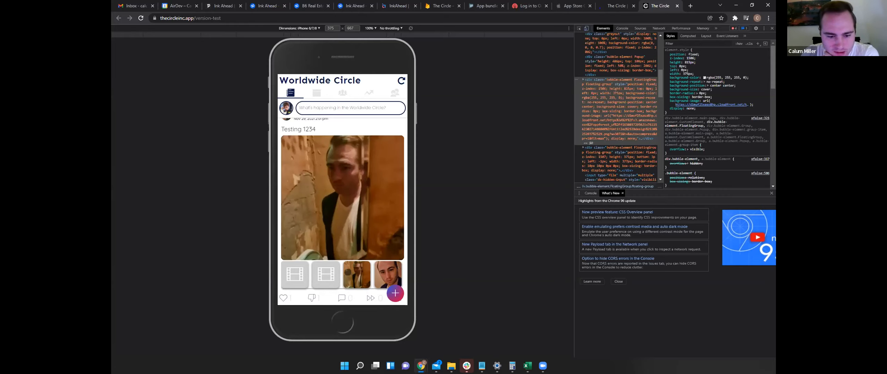
click(384, 269)
click(328, 269)
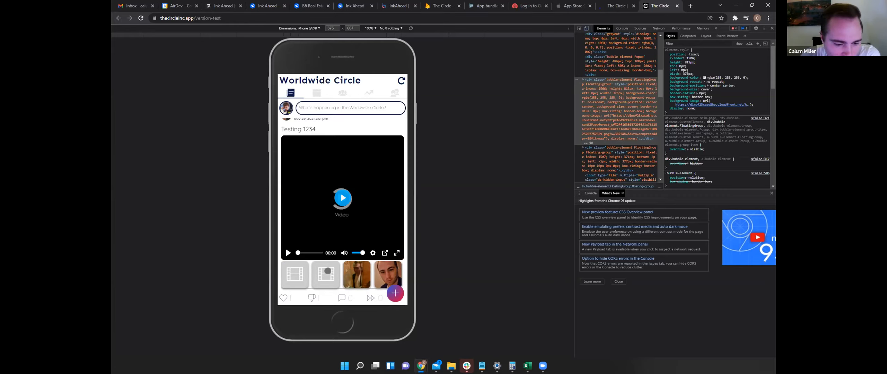
scroll(325, 262, down, 1)
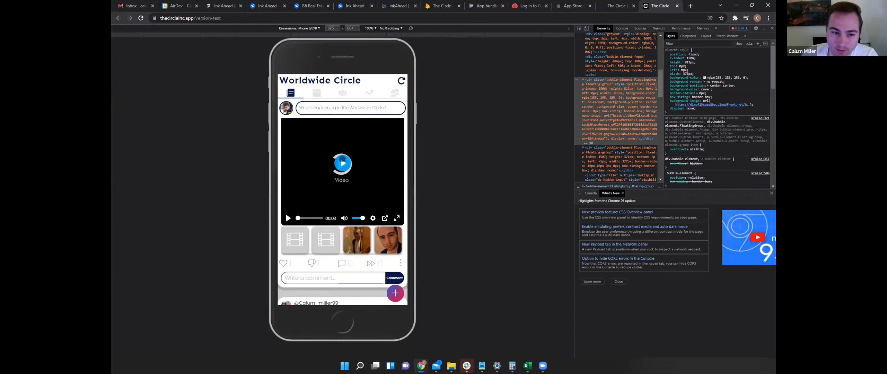
Step: Open the Worldwide post composer and its image and video uploader for inspection, then close both
click(346, 109)
click(324, 220)
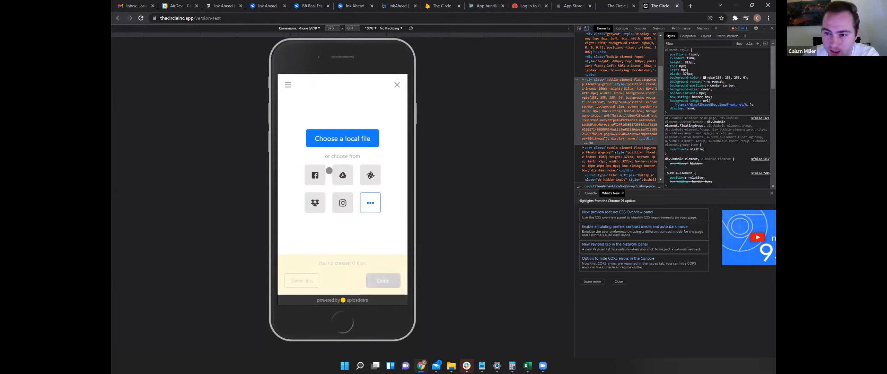
click(397, 84)
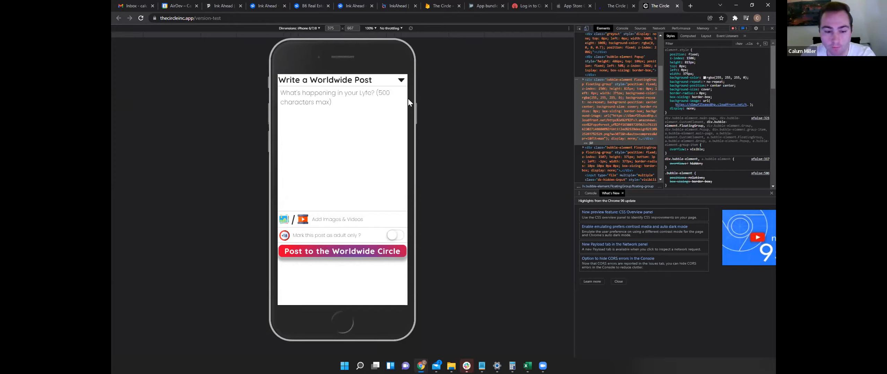
click(401, 80)
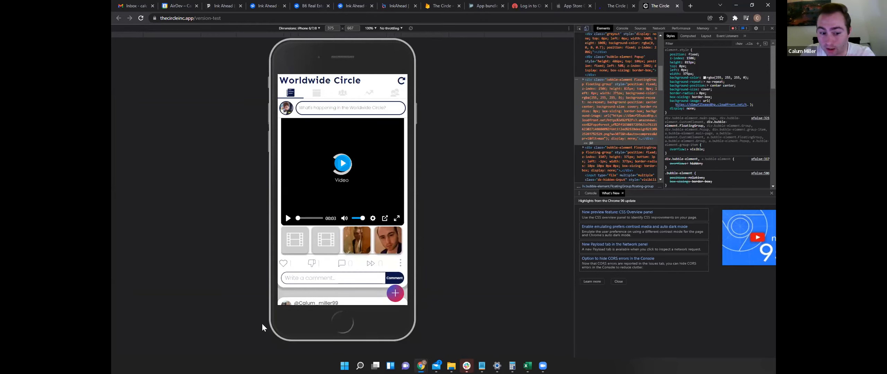
Step: Swap the Testing 1234 post's main viewer between its first photo and second video
click(345, 248)
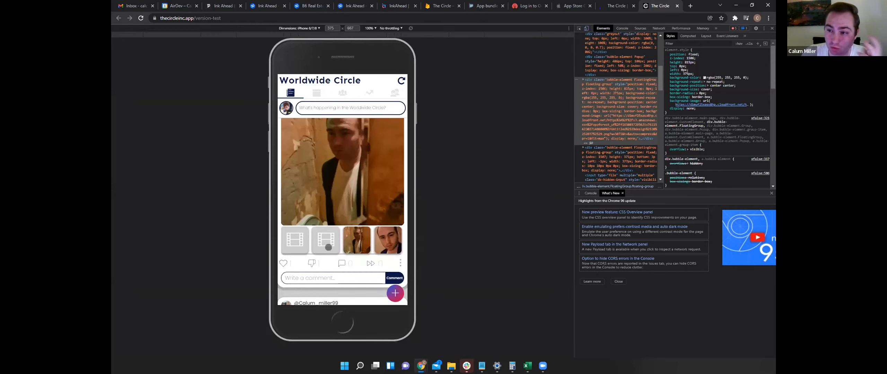
click(329, 245)
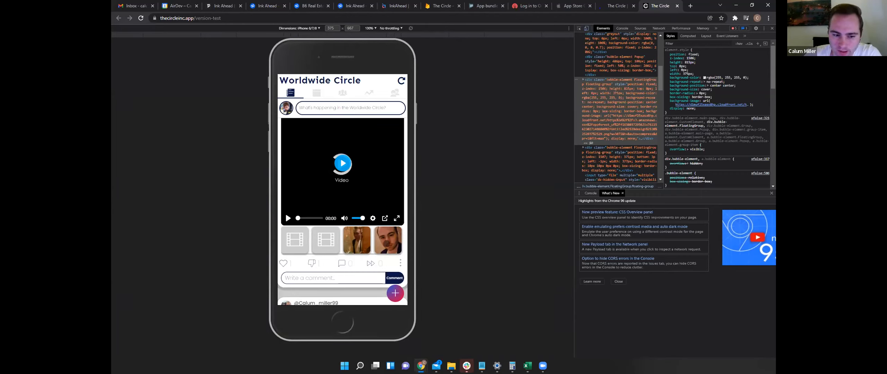
click(356, 236)
Step: Examine the posts further down the feed and swipe through the carousel of suggested accounts to follow
scroll(316, 226, down, 3)
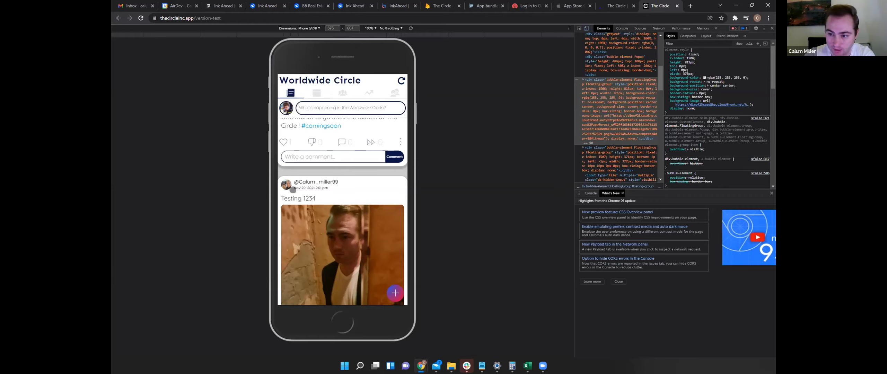
scroll(288, 239, down, 5)
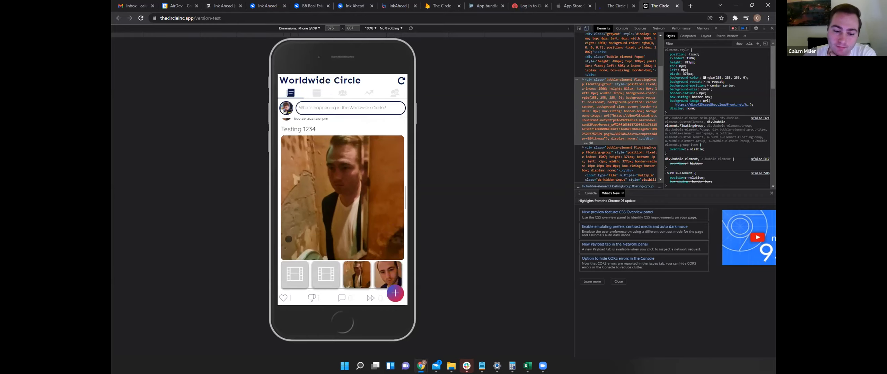
scroll(301, 184, down, 4)
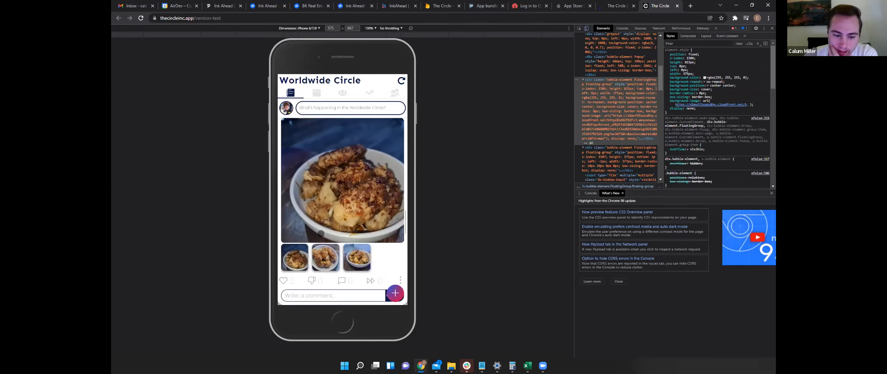
scroll(303, 188, down, 5)
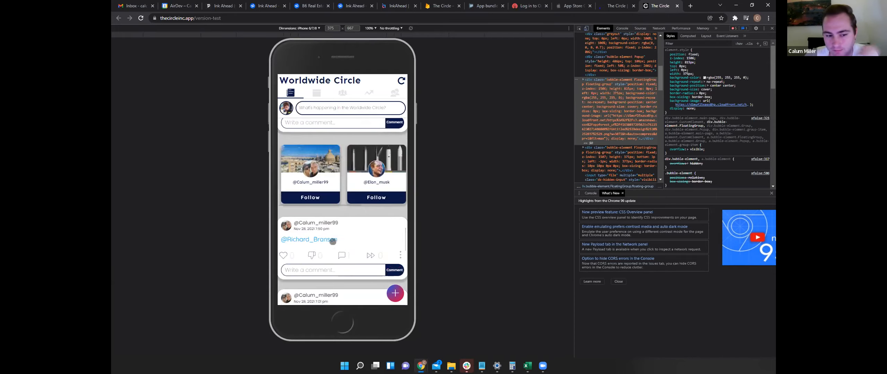
drag(378, 189, 312, 188)
drag(370, 188, 301, 192)
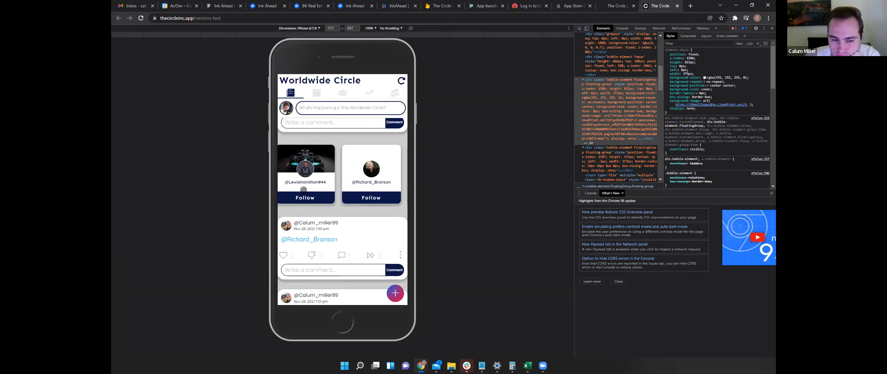
drag(360, 177, 300, 184)
drag(375, 171, 305, 173)
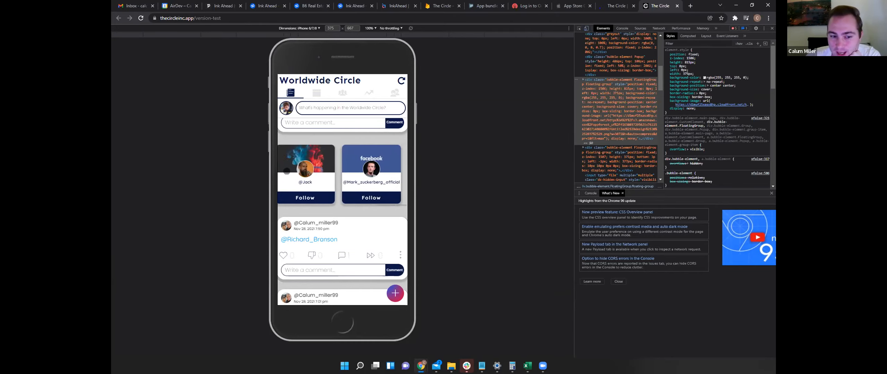
Step: Swipe further through the suggested accounts carousel in the Worldwide Circle feed to examine the remaining profiles to follow
drag(375, 182, 330, 188)
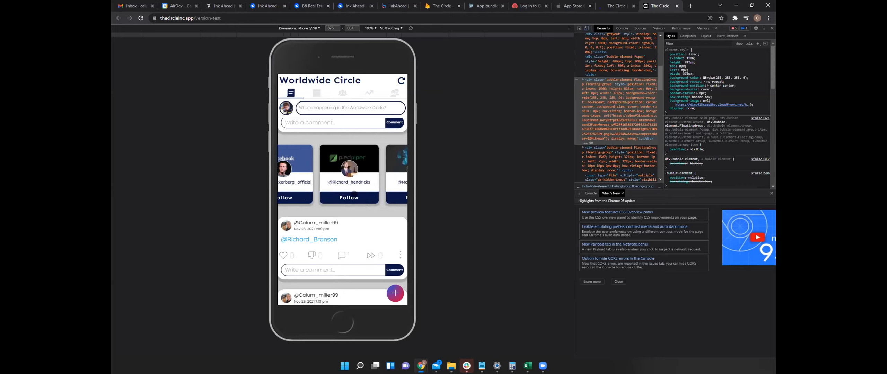
click(354, 198)
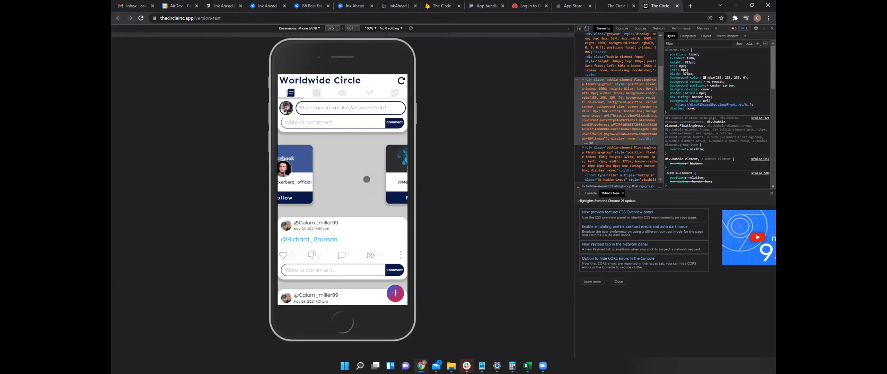
drag(378, 176, 315, 169)
drag(381, 167, 314, 170)
click(396, 198)
drag(398, 175, 301, 176)
drag(370, 178, 308, 177)
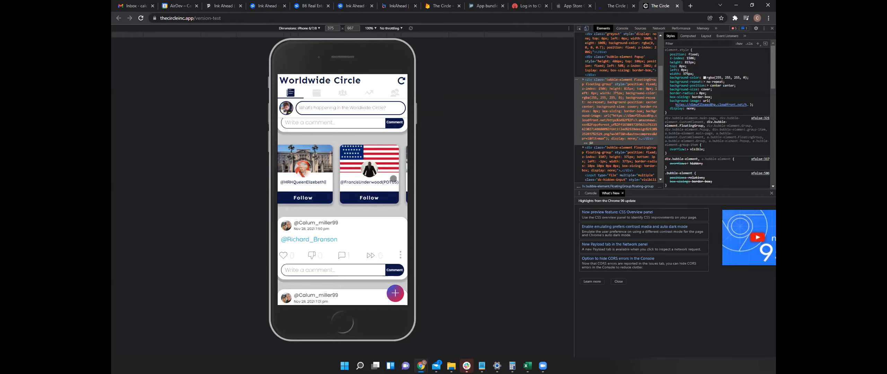
drag(395, 176, 319, 181)
drag(372, 191, 291, 190)
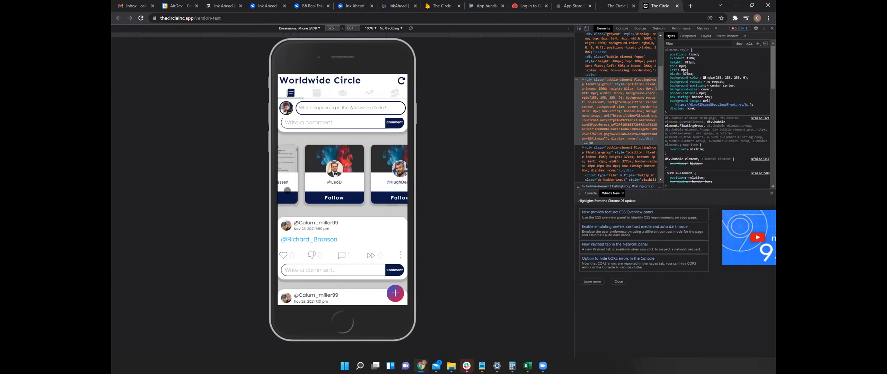
drag(384, 179, 326, 186)
Step: Examine the older Worldwide Circle posts below the suggested accounts, and return to the app's home screen
scroll(331, 188, down, 4)
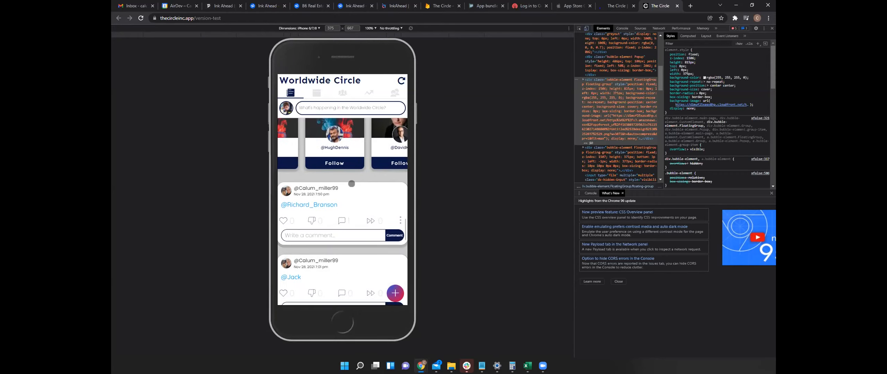
scroll(337, 190, down, 4)
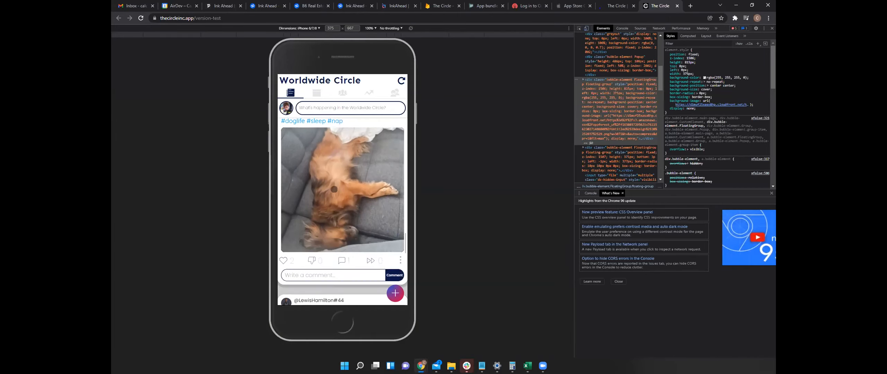
scroll(345, 215, down, 10)
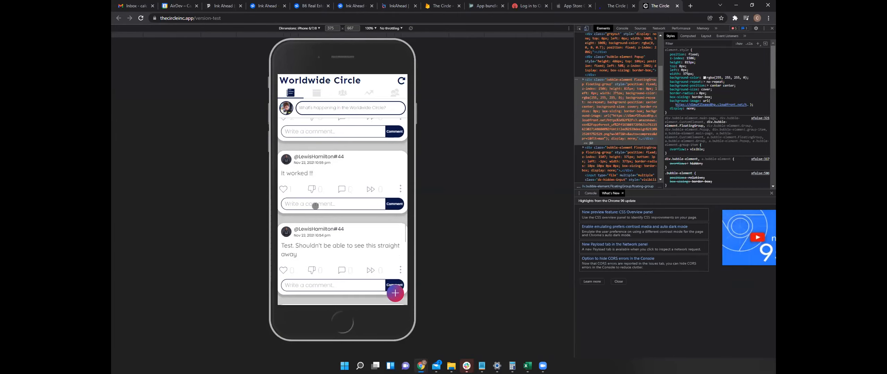
scroll(315, 206, down, 10)
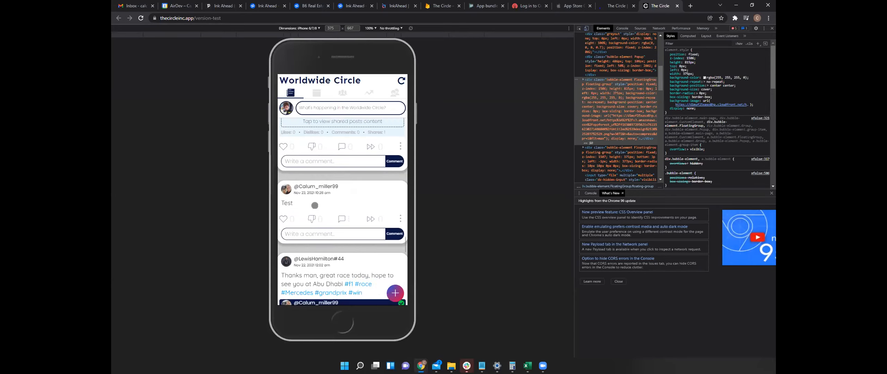
scroll(316, 205, down, 3)
click(395, 293)
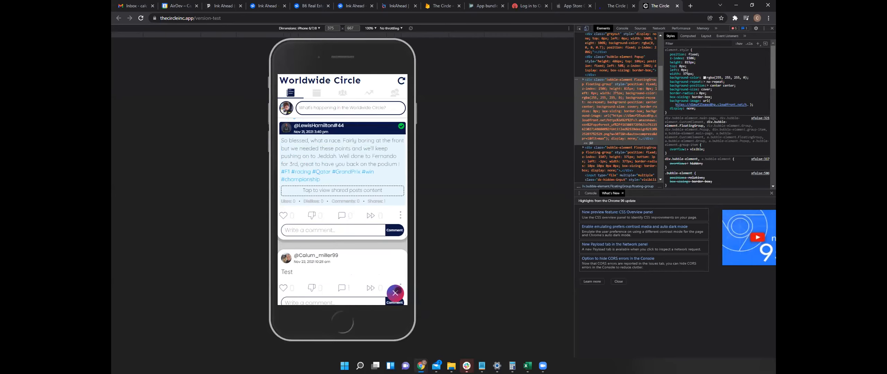
click(395, 273)
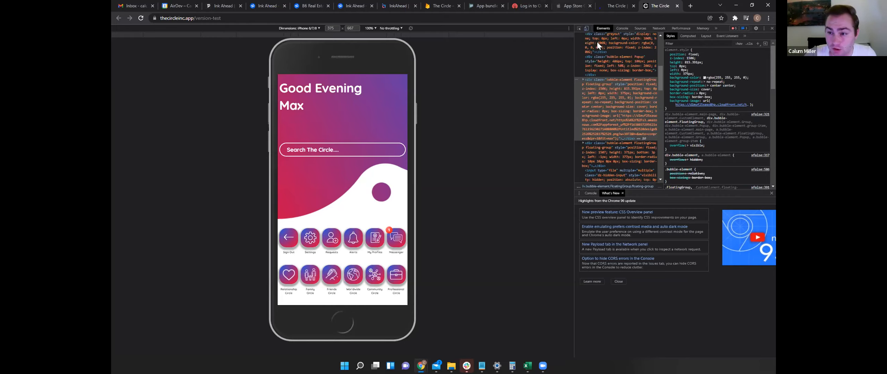
Step: Open the Uploadcare project's uploaded files list in a new browser tab
click(690, 6)
text(uplo)
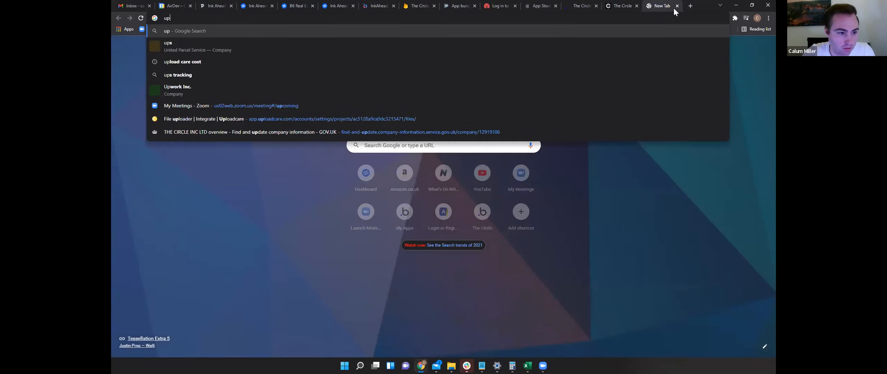
key(Down)
key(Down)
key(Down)
key(Down)
key(Down)
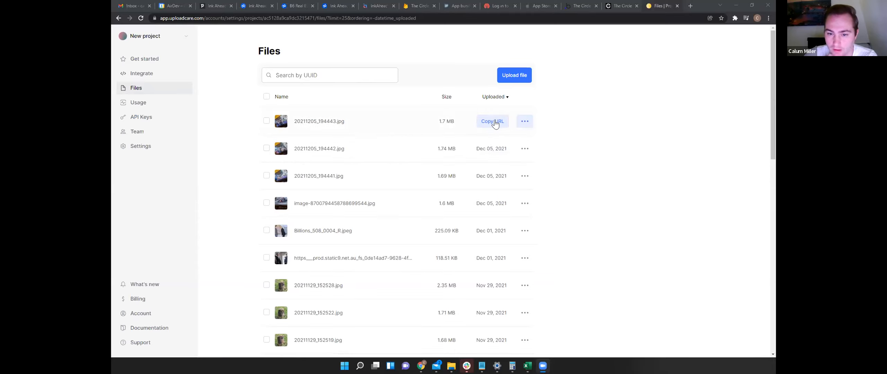
Step: Paste the Uploadcare CDN address of 20211205_194443.jpg into a new browser tab and highlight the whole URL for inspection
click(690, 6)
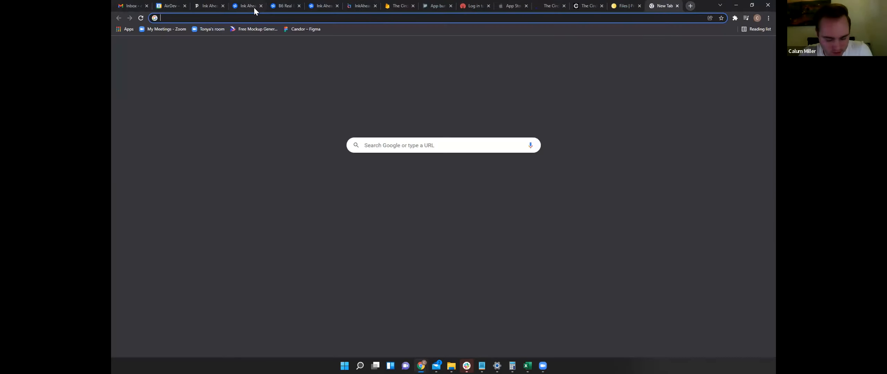
text(https://ucarecdn.com/63ed1f9d-d880-49cf-949f-c8a5843b2547/20211205_194443.jpg)
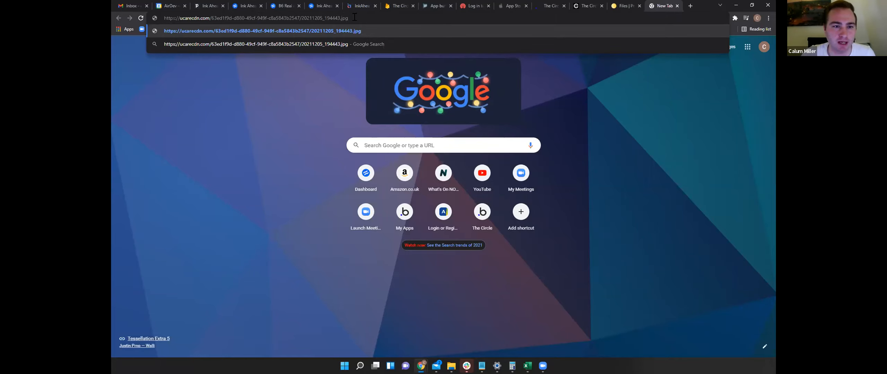
drag(354, 17, 140, 10)
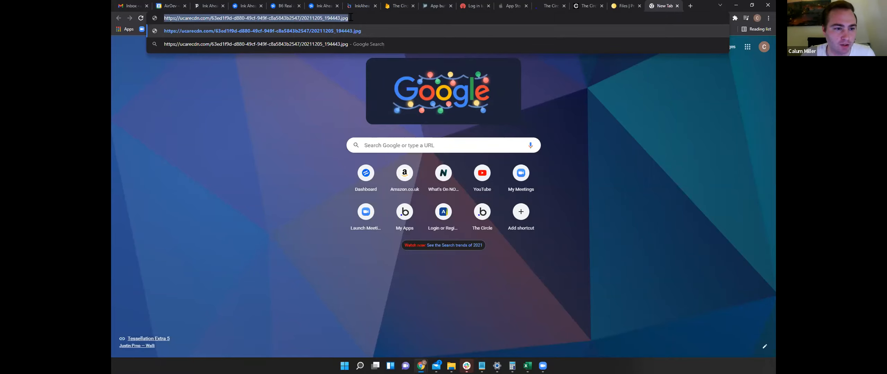
Step: Switch back to the Bubble editor and reveal the Media 1 group inside the Feed RG's Post group
click(628, 5)
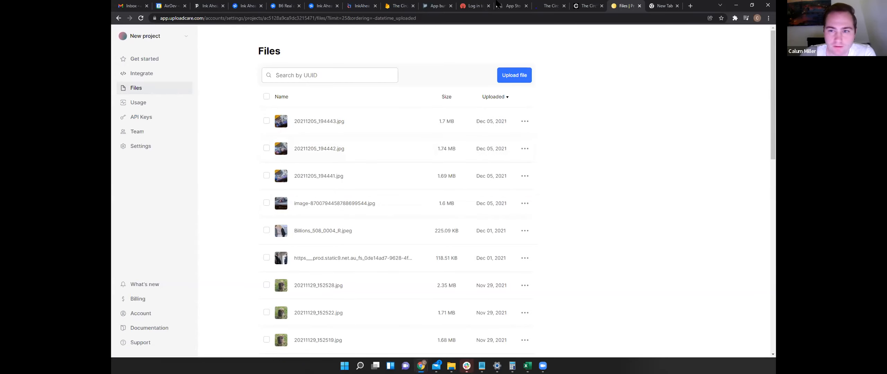
click(588, 6)
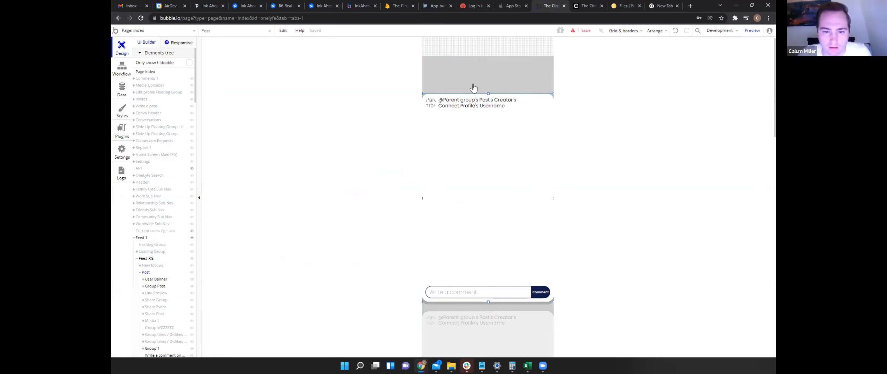
click(550, 5)
scroll(180, 235, down, 3)
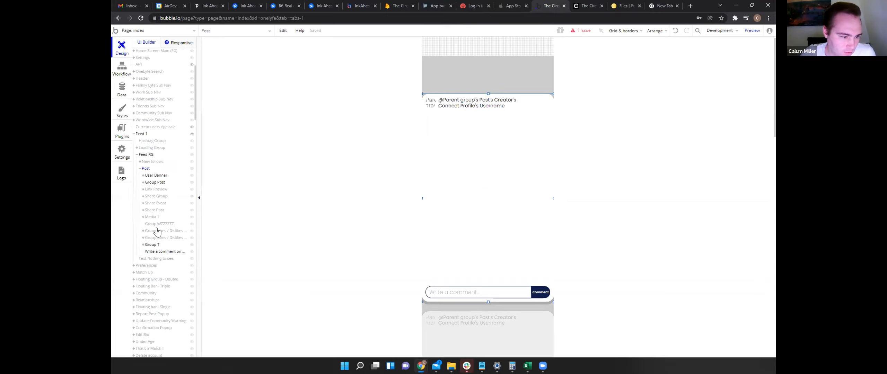
click(151, 217)
Step: Place a text element about 281 by 76 px over the upper part of the Plyr media player
scroll(153, 255, down, 4)
scroll(153, 260, down, 2)
click(152, 272)
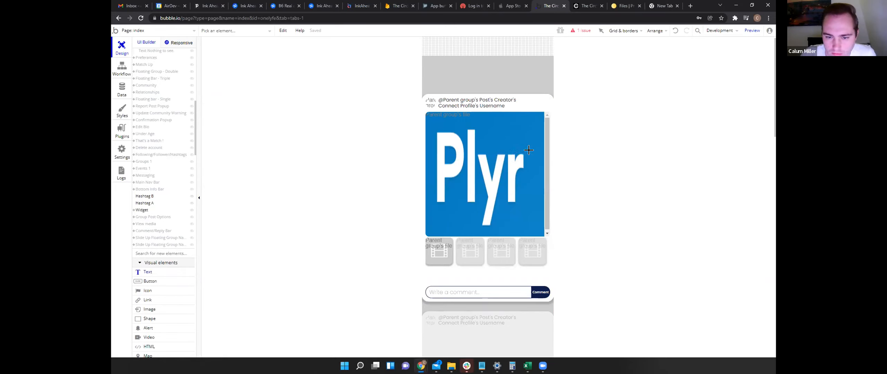
click(479, 135)
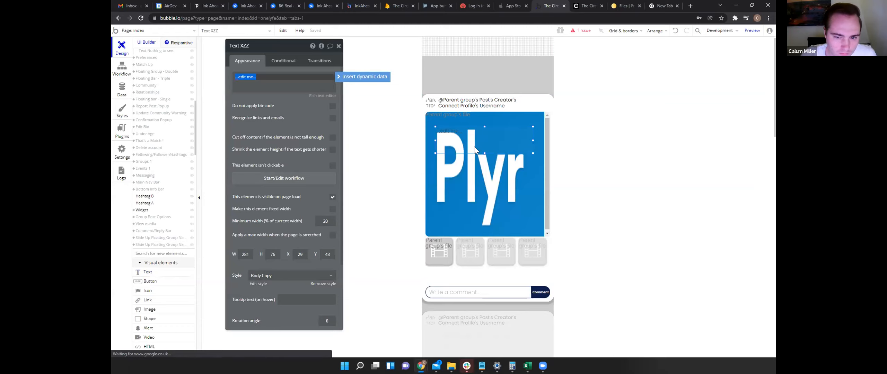
Step: Detach the new text element from its style, then make its text bold and white (#FFFFFF)
scroll(257, 212, down, 2)
scroll(257, 212, down, 2)
click(278, 190)
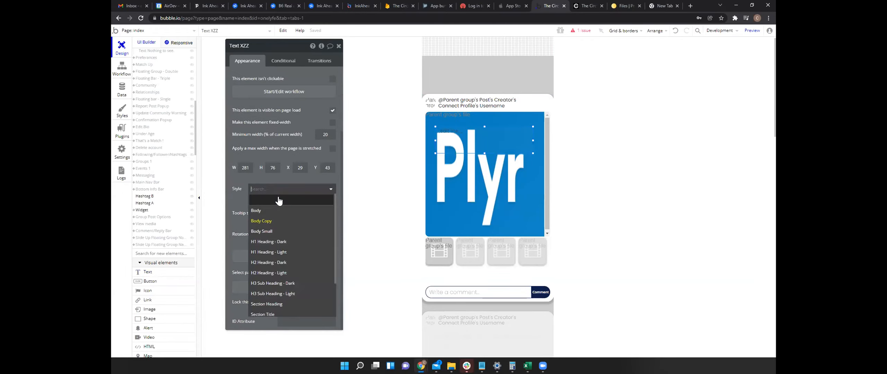
click(278, 200)
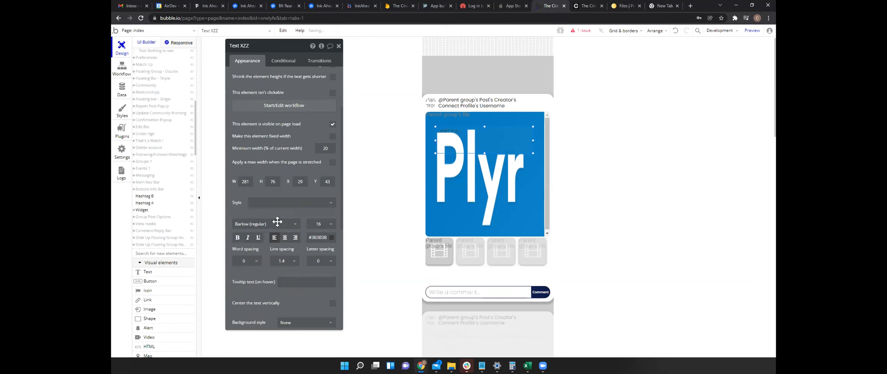
click(238, 238)
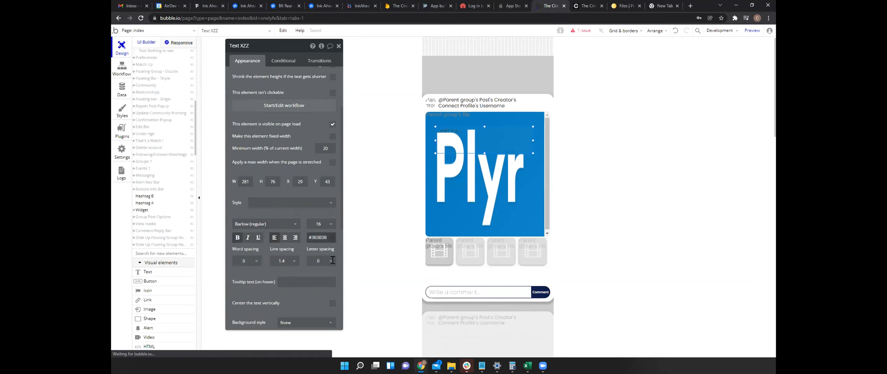
click(331, 238)
drag(326, 252, 279, 210)
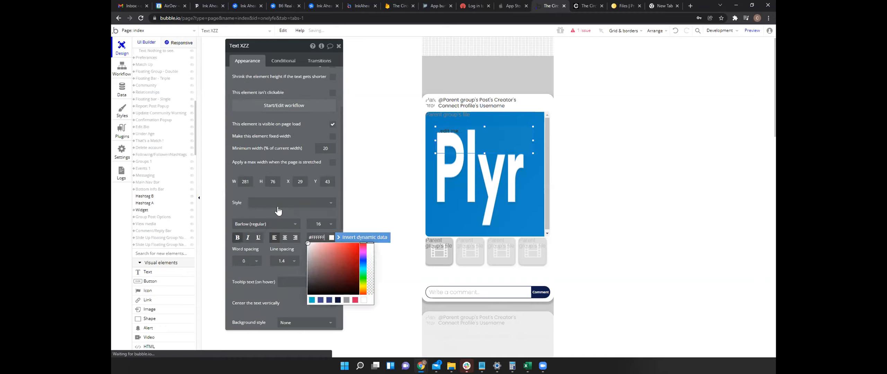
click(336, 140)
Step: Replace the placeholder text with the dynamic value Parent group's file's URL and stretch the text element to 225 px high
scroll(291, 139, up, 3)
click(284, 83)
key(BackSpace)
click(265, 66)
click(270, 87)
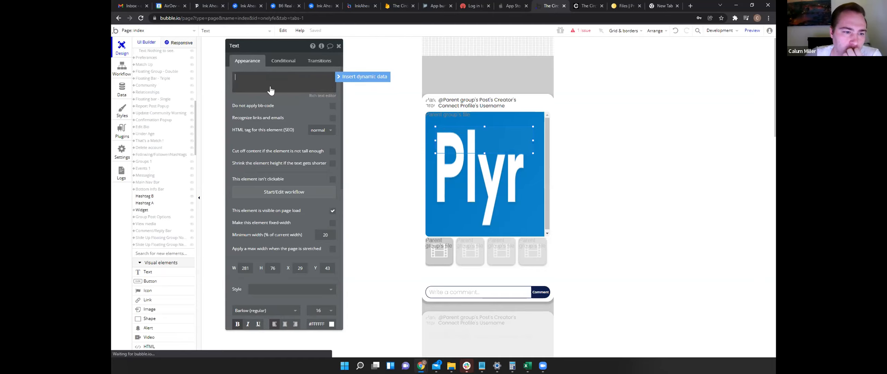
click(341, 79)
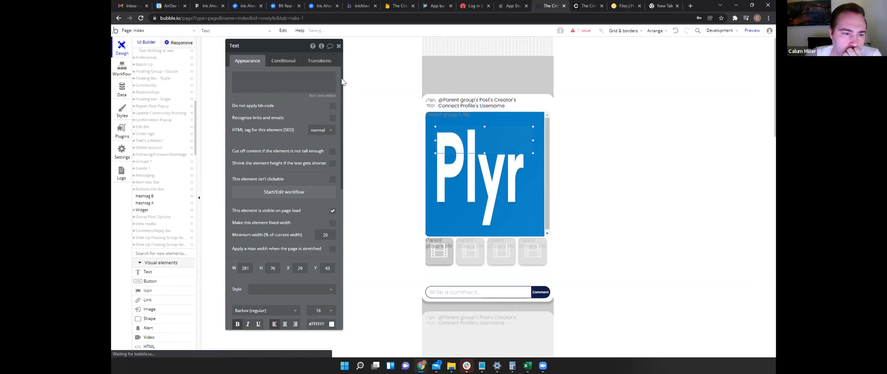
click(249, 77)
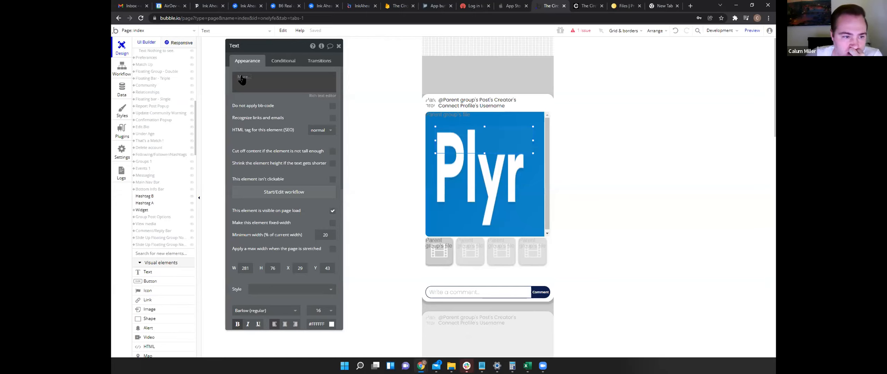
click(240, 92)
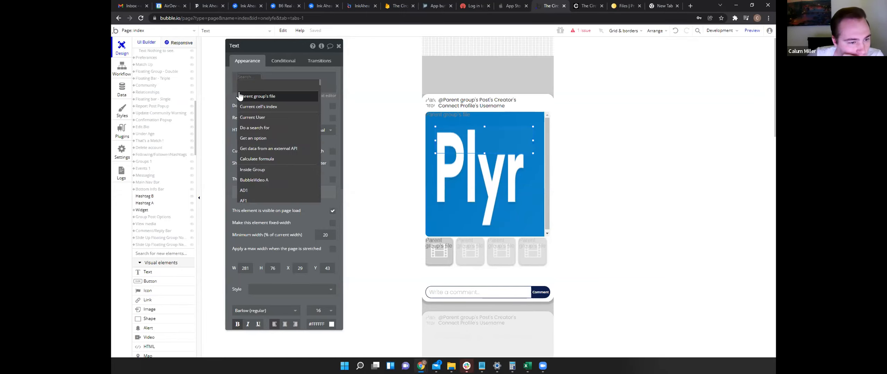
click(282, 100)
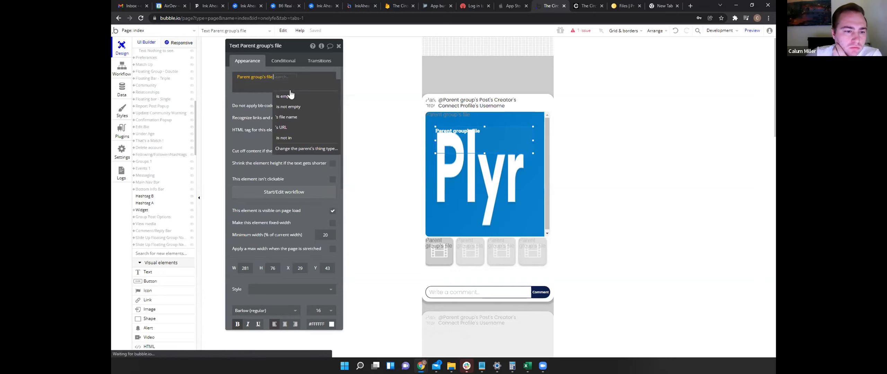
click(292, 129)
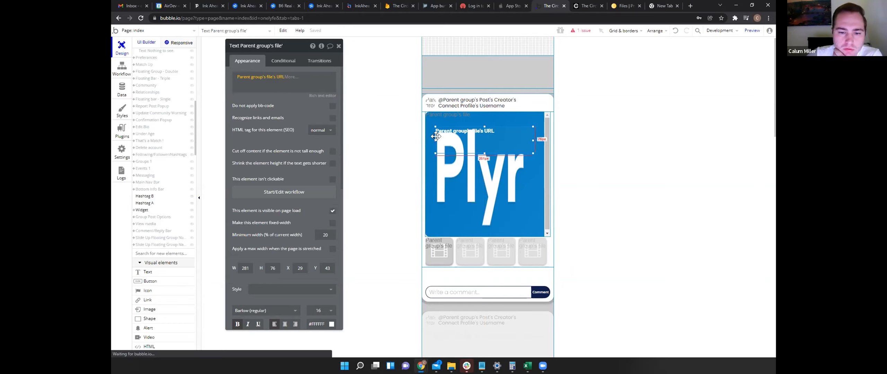
drag(485, 154, 482, 205)
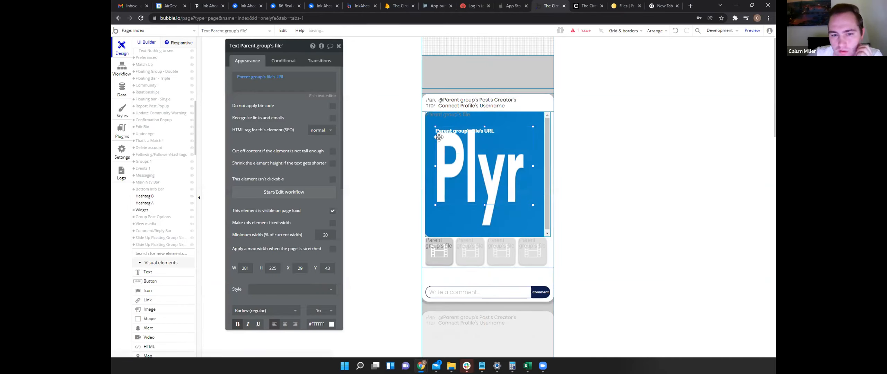
Step: Append the dynamic value Parent group's file's file name below the URL in the text element, separated by a blank line
click(300, 84)
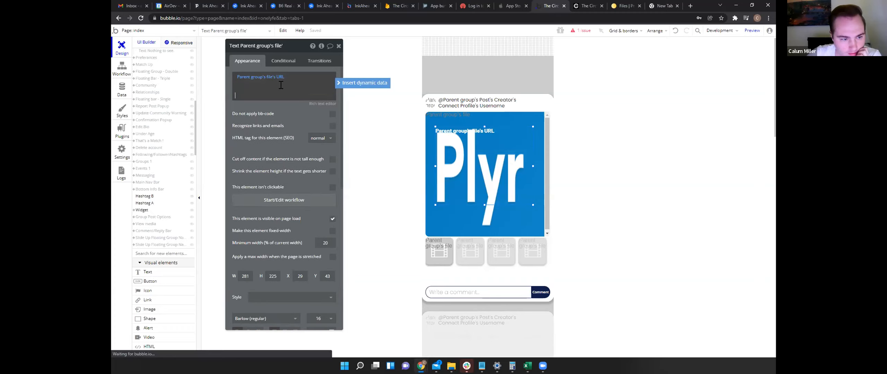
click(348, 86)
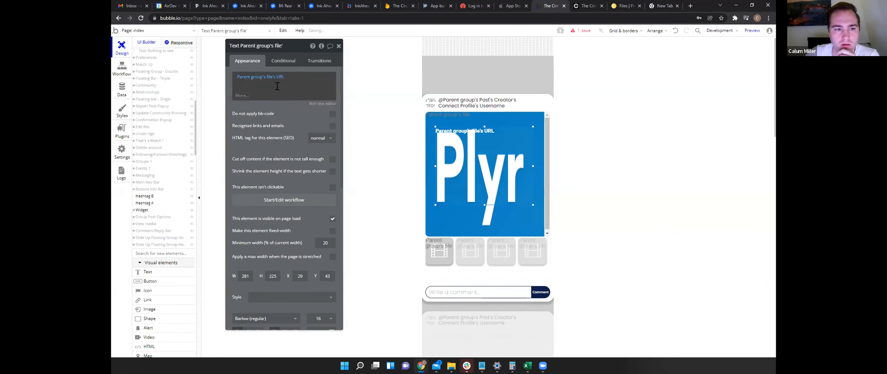
click(244, 97)
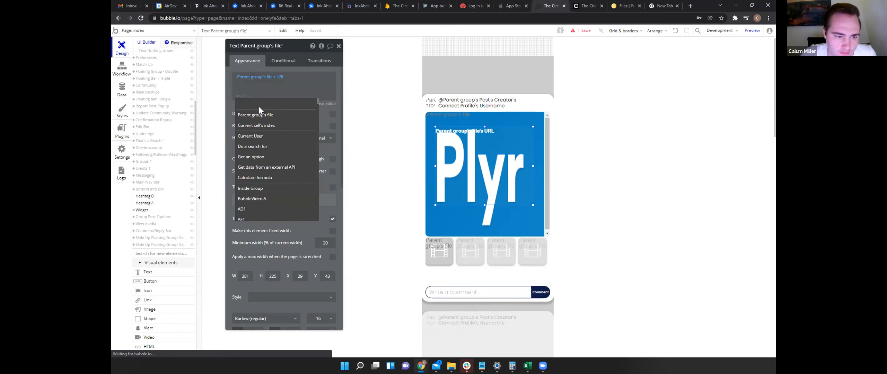
click(265, 115)
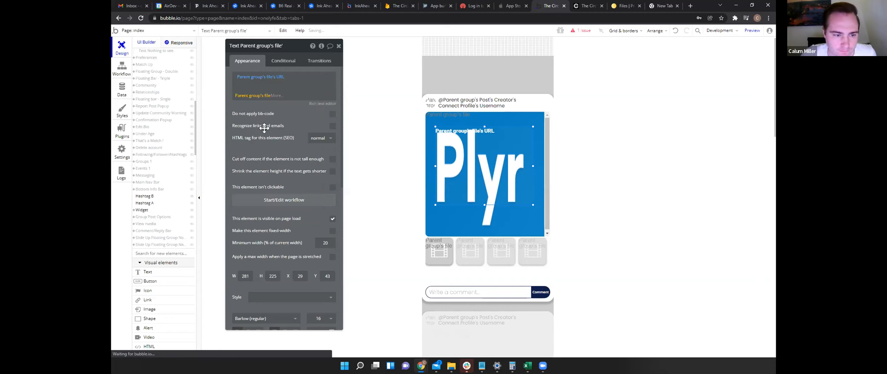
click(277, 96)
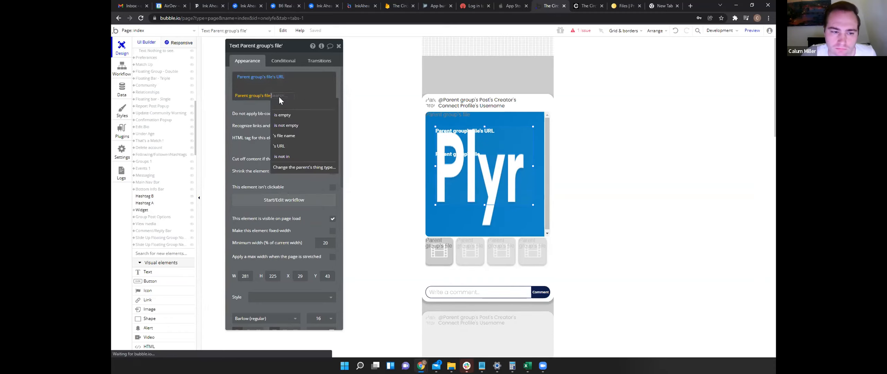
click(292, 136)
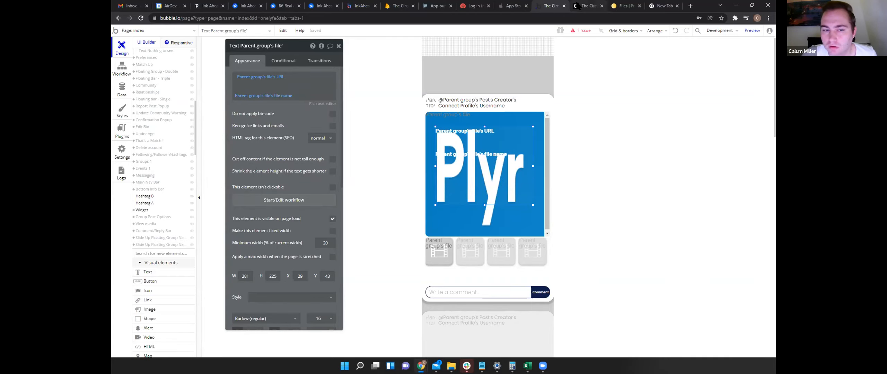
Step: Switch to the app preview, open the Worldwide Circle feed and examine the URL text overlaid on the posts' media
click(594, 6)
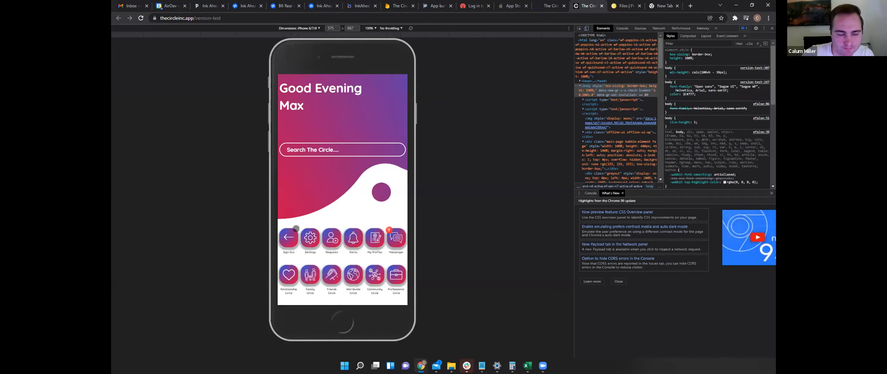
click(296, 229)
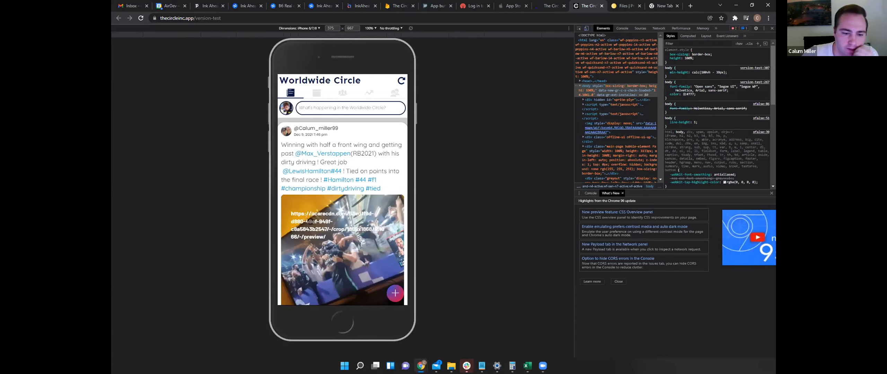
scroll(312, 222, down, 1)
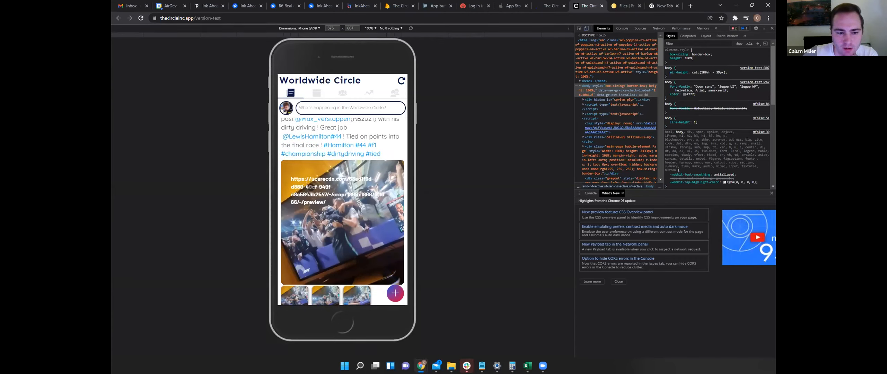
scroll(311, 188, down, 1)
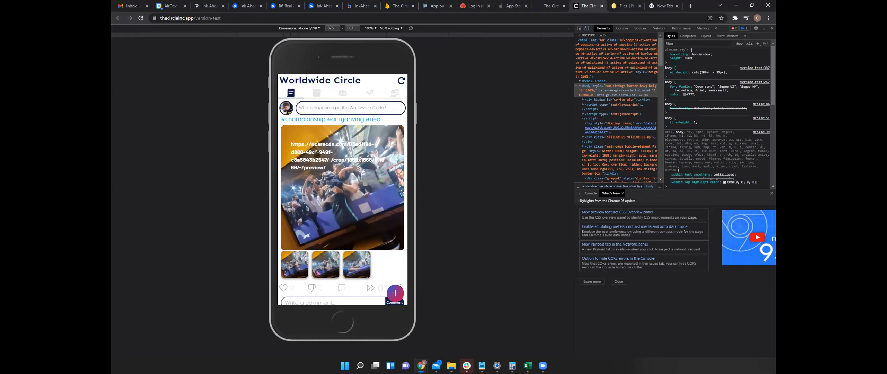
scroll(332, 190, down, 5)
scroll(347, 223, down, 2)
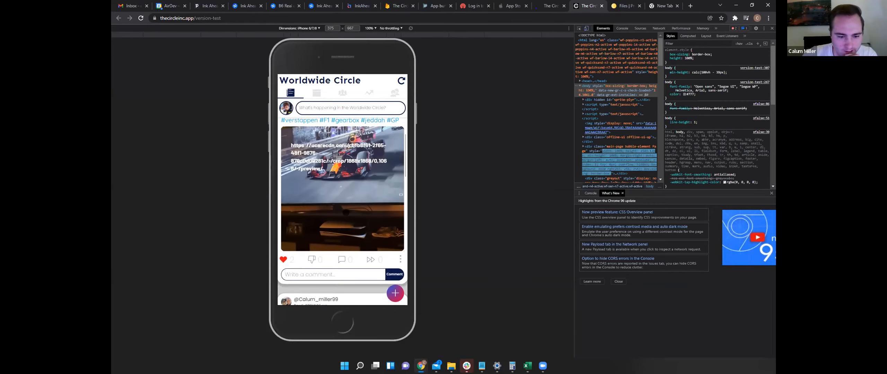
scroll(306, 181, up, 1)
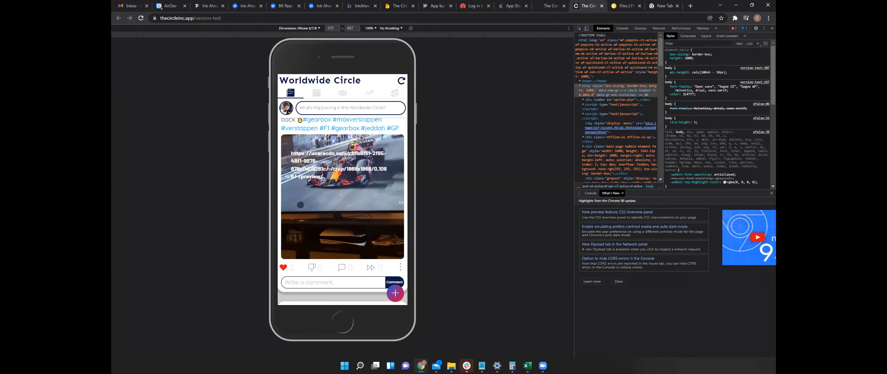
Step: Browse further through the Worldwide Circle feed for media posts, returning to the #gearbox post to examine its overlay text
scroll(307, 201, down, 5)
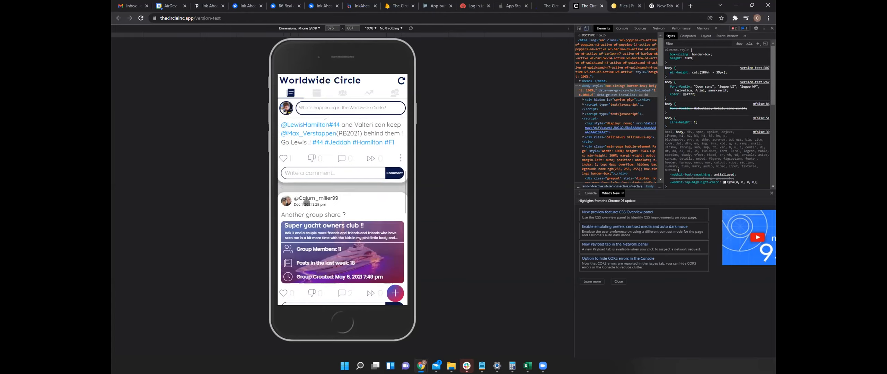
scroll(307, 204, down, 1)
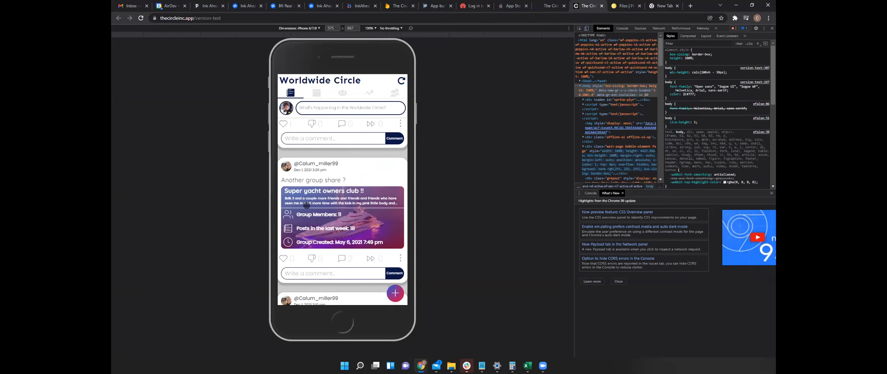
scroll(354, 184, down, 2)
scroll(354, 184, down, 10)
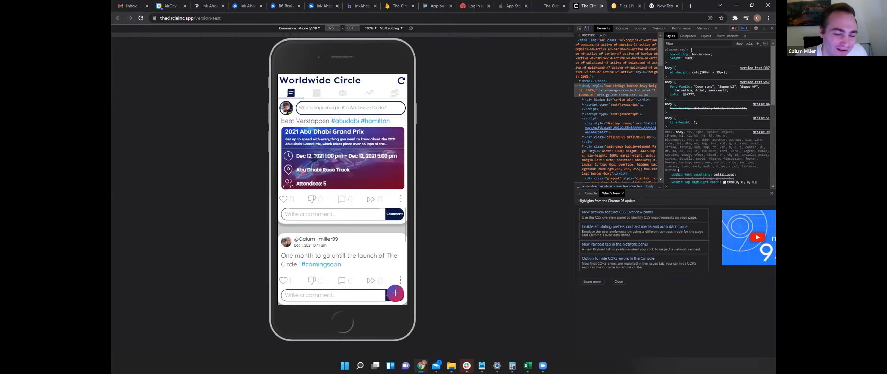
scroll(353, 216, down, 15)
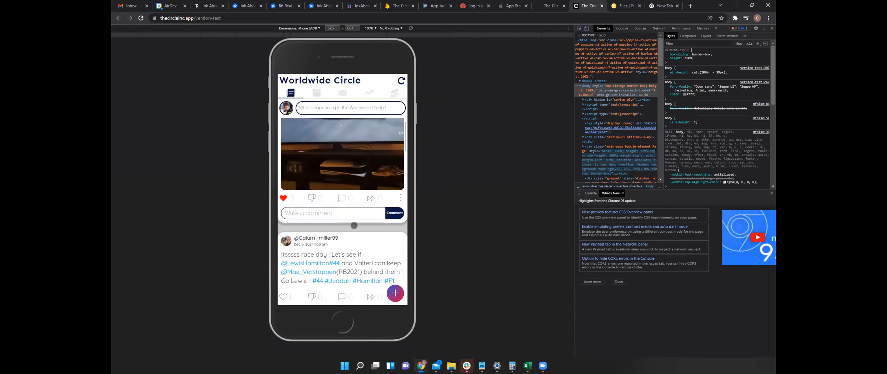
scroll(342, 277, up, 2)
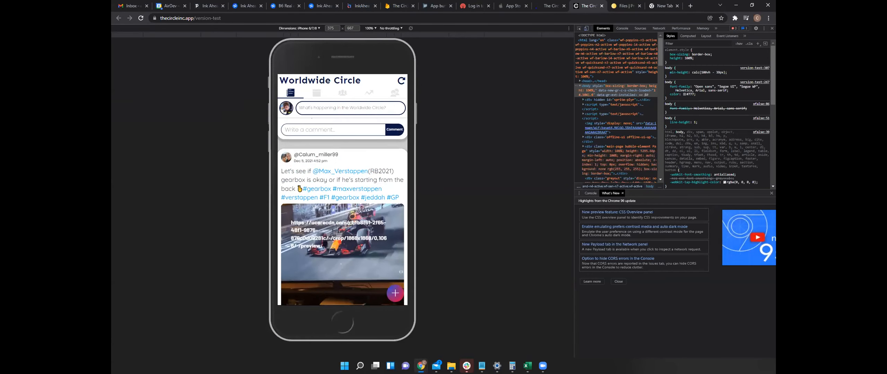
scroll(342, 208, down, 2)
scroll(300, 188, down, 1)
scroll(300, 188, up, 1)
scroll(300, 189, down, 4)
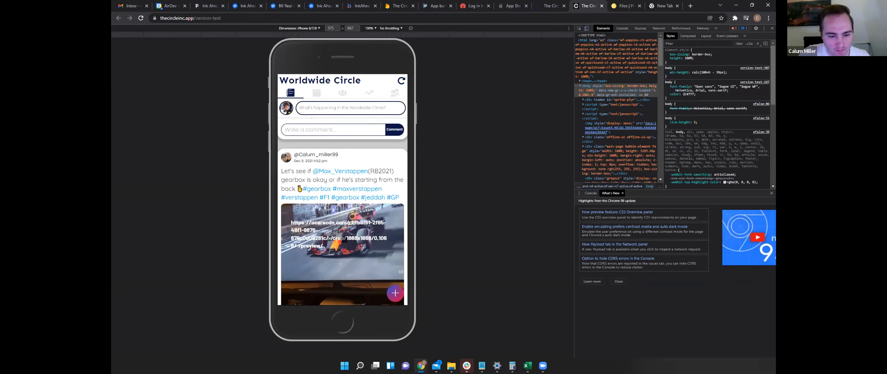
Step: Check the text element's file name expression in the Bubble editor against the Uploadcare file list, then return to the app preview
click(542, 4)
click(274, 100)
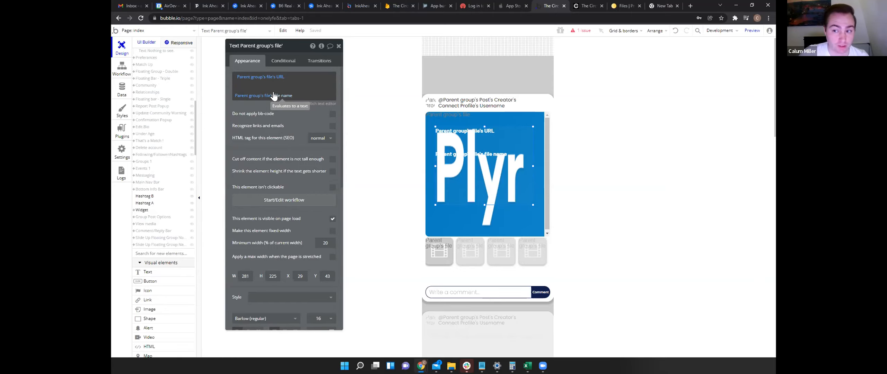
click(624, 6)
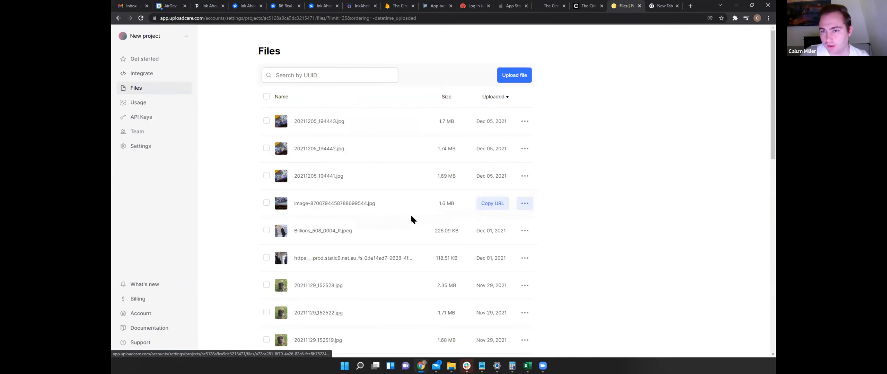
click(585, 4)
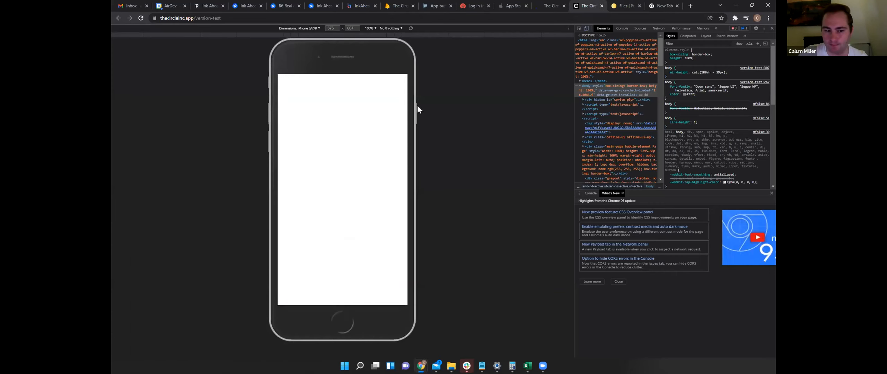
Step: Examine the overlay URL on the #gearbox post's image in the Worldwide Circle feed
scroll(341, 208, down, 1)
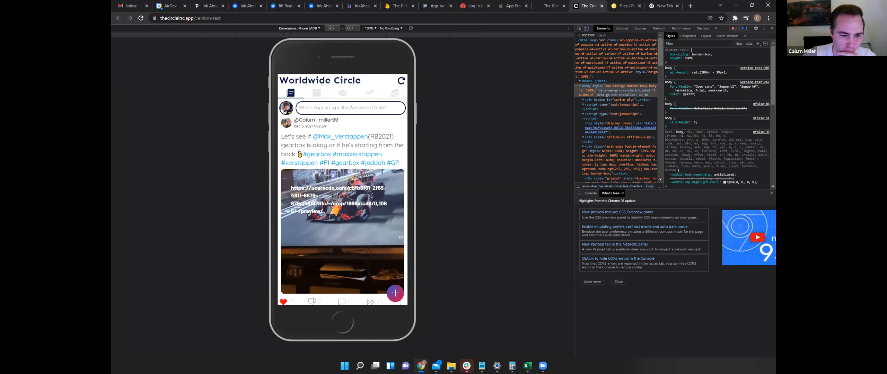
scroll(350, 227, down, 1)
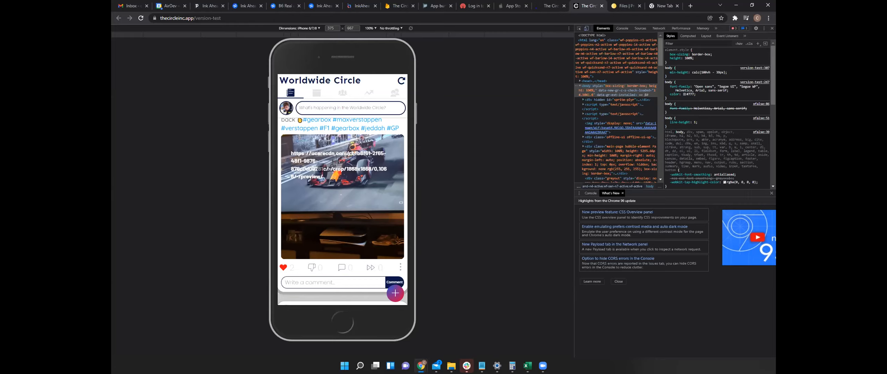
right_click(320, 171)
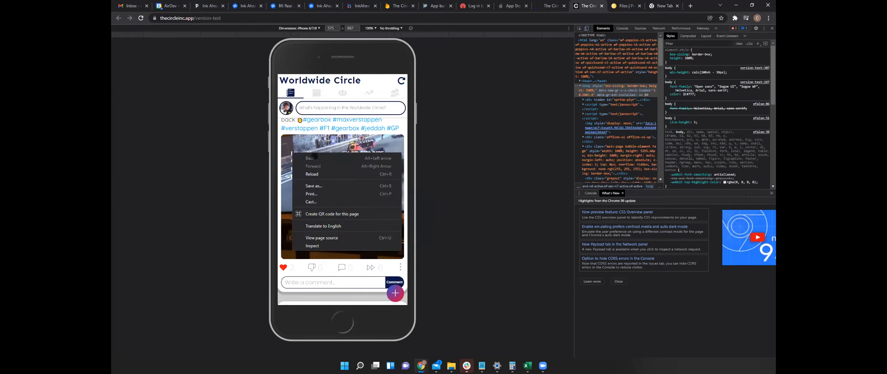
click(284, 152)
scroll(318, 178, down, 2)
scroll(344, 187, up, 2)
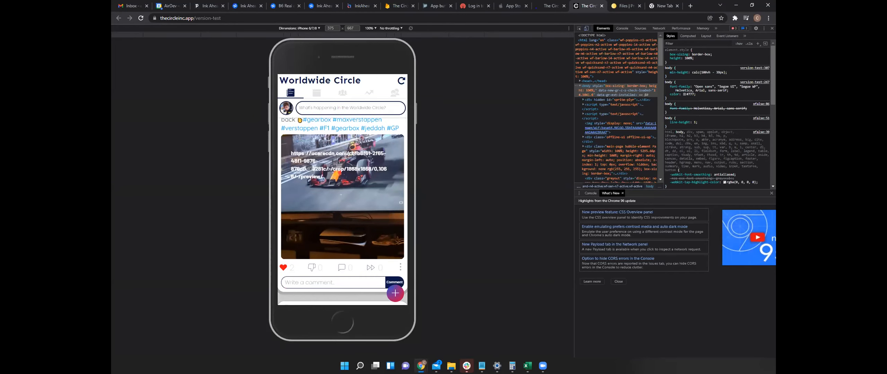
scroll(314, 167, up, 1)
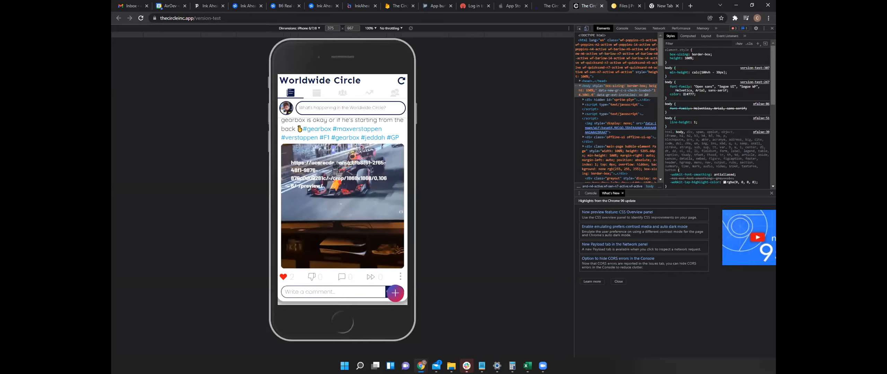
Step: View 20211205_194443.jpg through its Uploadcare CDN URL in a separate browser tab, then close that tab
click(624, 5)
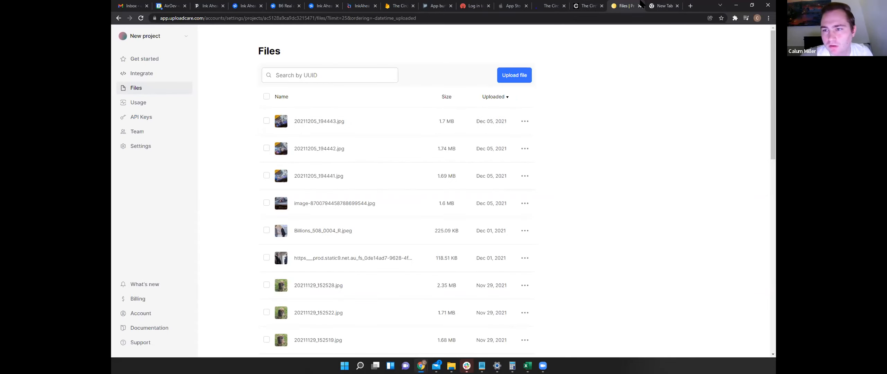
click(659, 9)
click(643, 17)
text(https://ucarecdn.com/63ed1f9d-d880-49cf-949f-c8a5843b2547/20211205_194443.jpg)
key(Return)
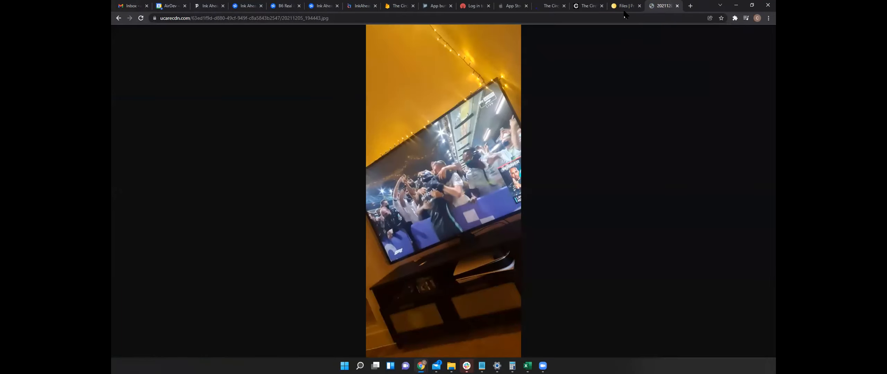
click(678, 5)
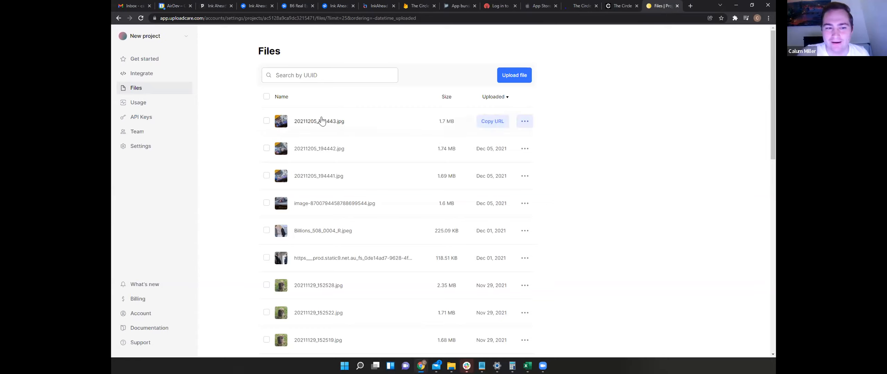
Step: Copy the UUID of 20211205_194443.jpg from Uploadcare into a new tab's address bar, then return to the app preview
click(524, 122)
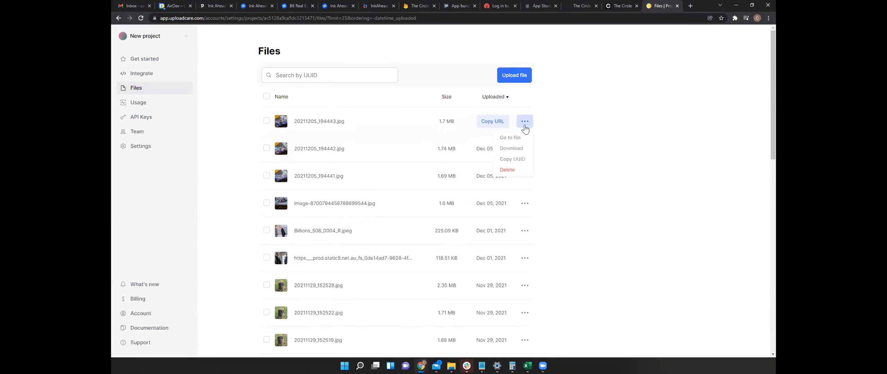
click(518, 159)
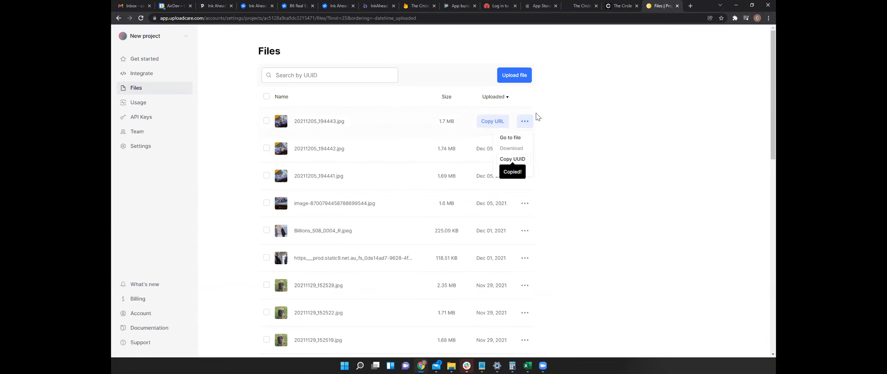
click(690, 6)
key(ctrl+v)
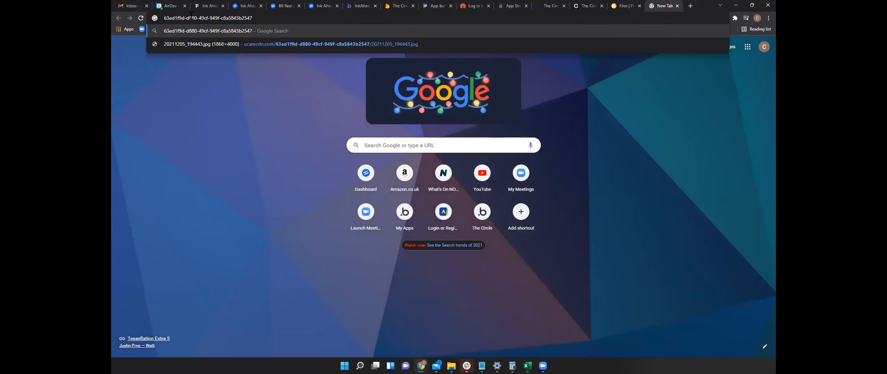
click(588, 6)
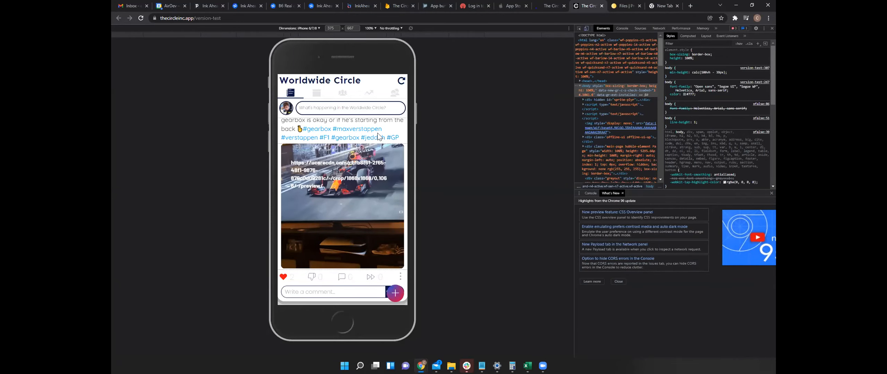
Step: Recopy the UUID of 20211205_194443.jpg into the blank tab's address bar and compare it with the overlay URL in the app preview
click(663, 5)
click(624, 5)
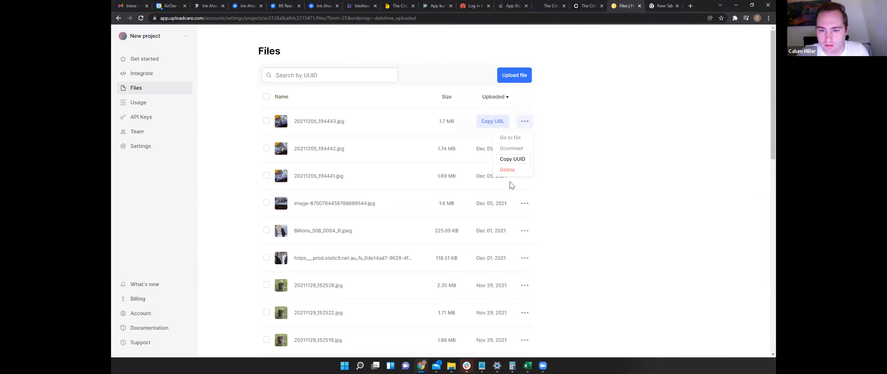
click(518, 160)
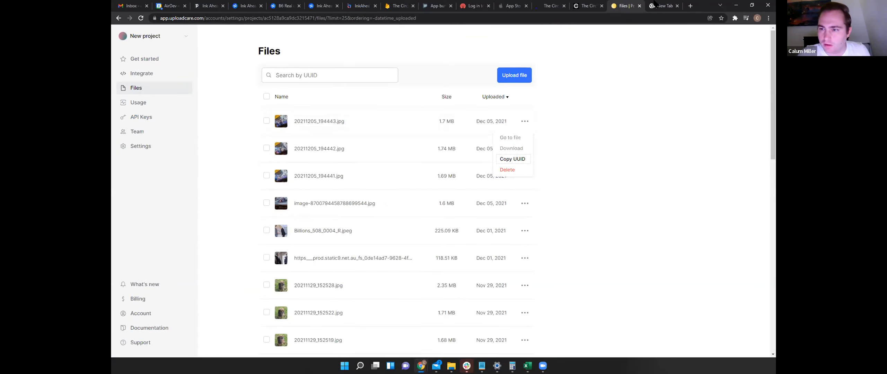
click(664, 6)
key(ctrl+v)
drag(161, 15, 252, 18)
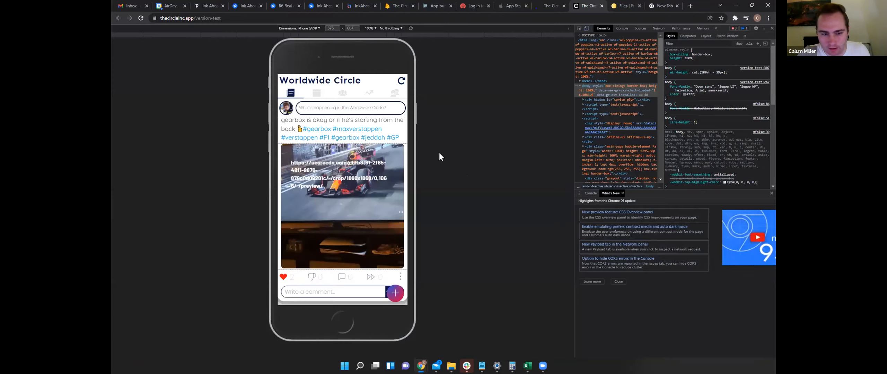
click(590, 6)
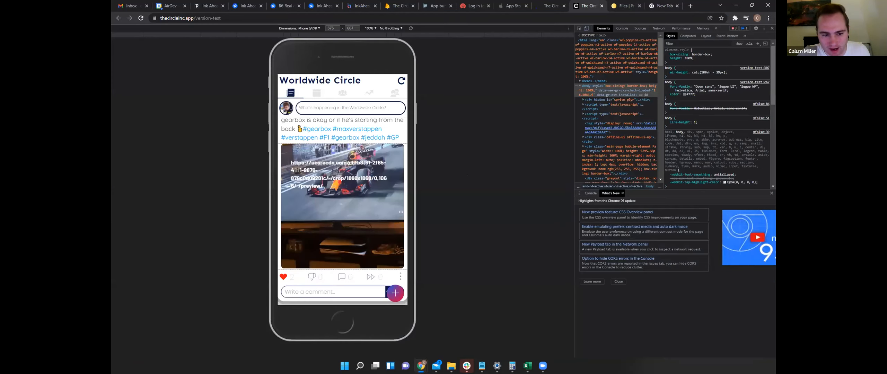